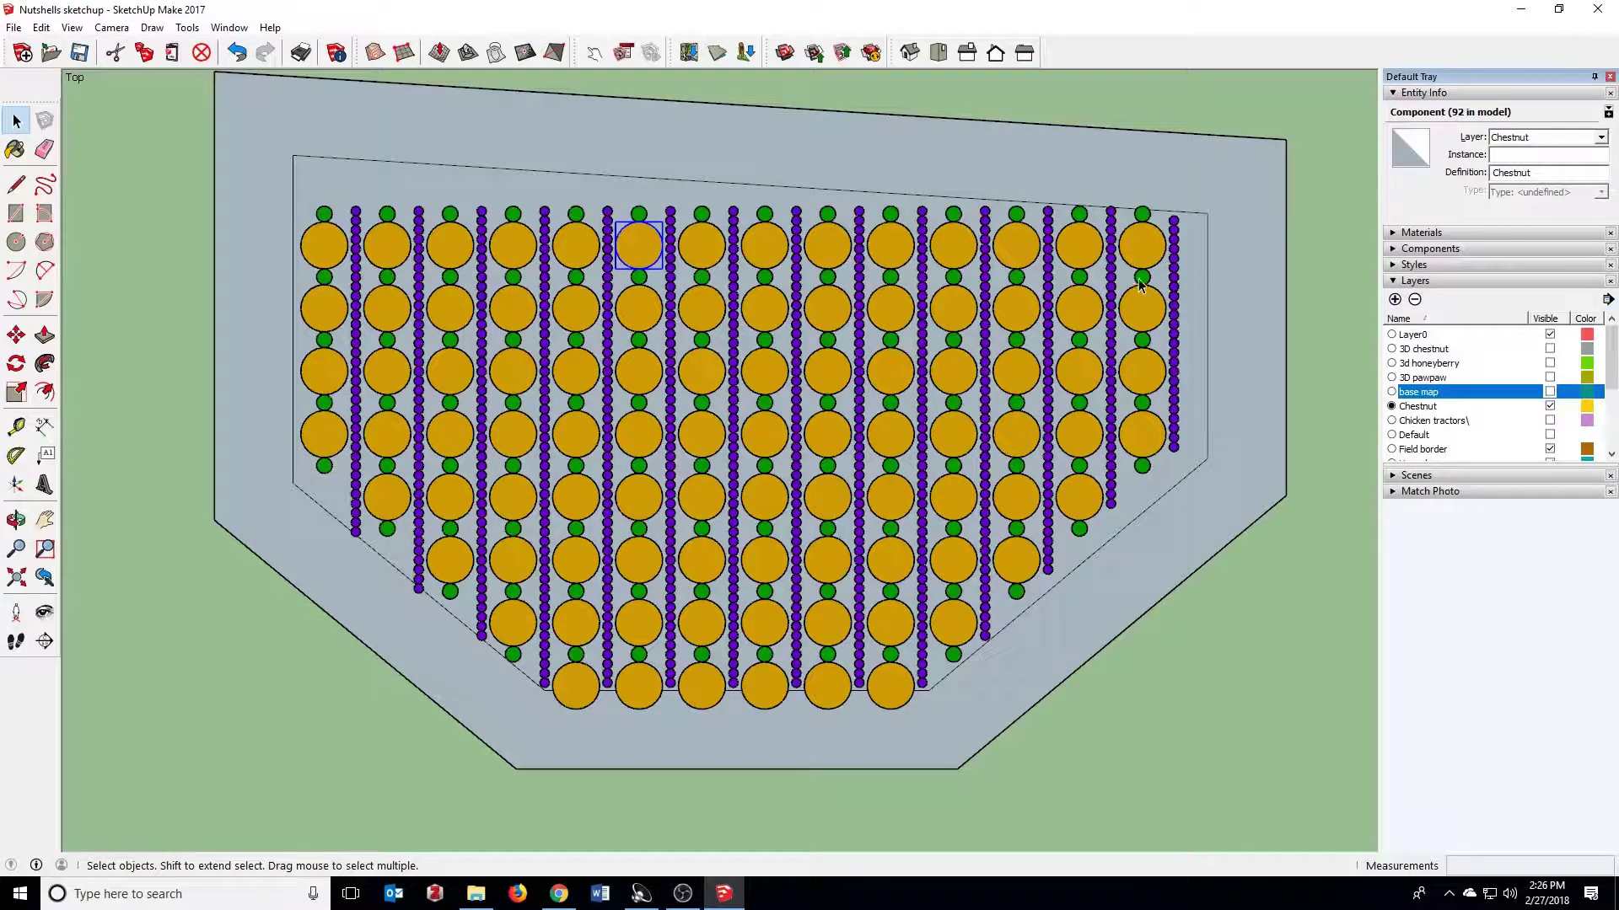
Step: Check the component information for a chestnut circle and a honeyberry circle in the planting layout
click(1149, 454)
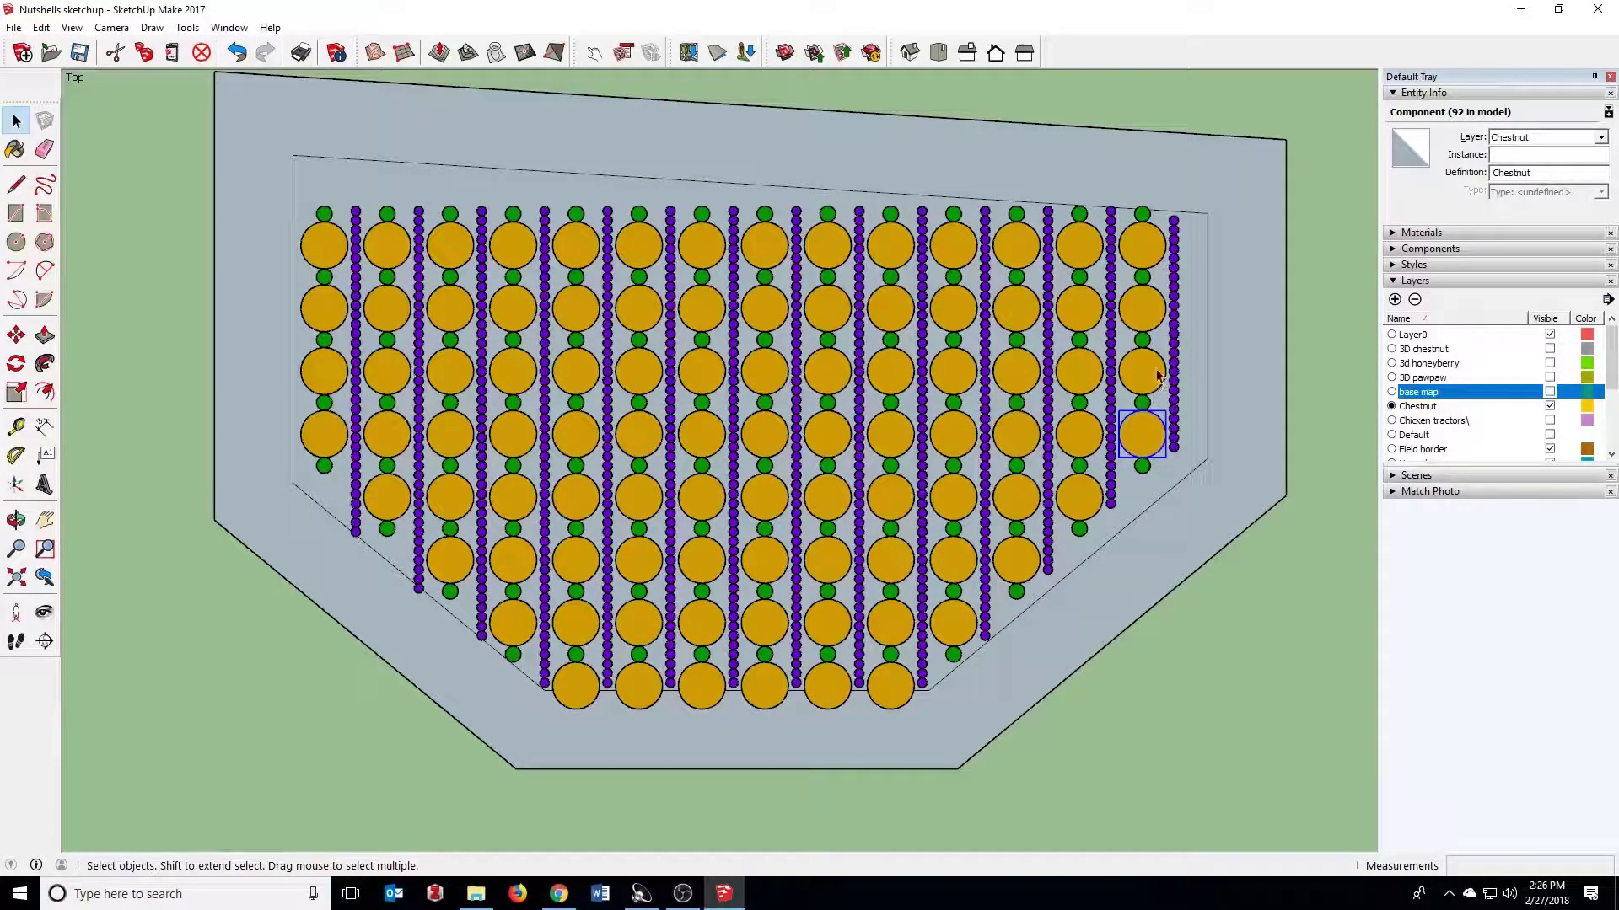
click(1144, 402)
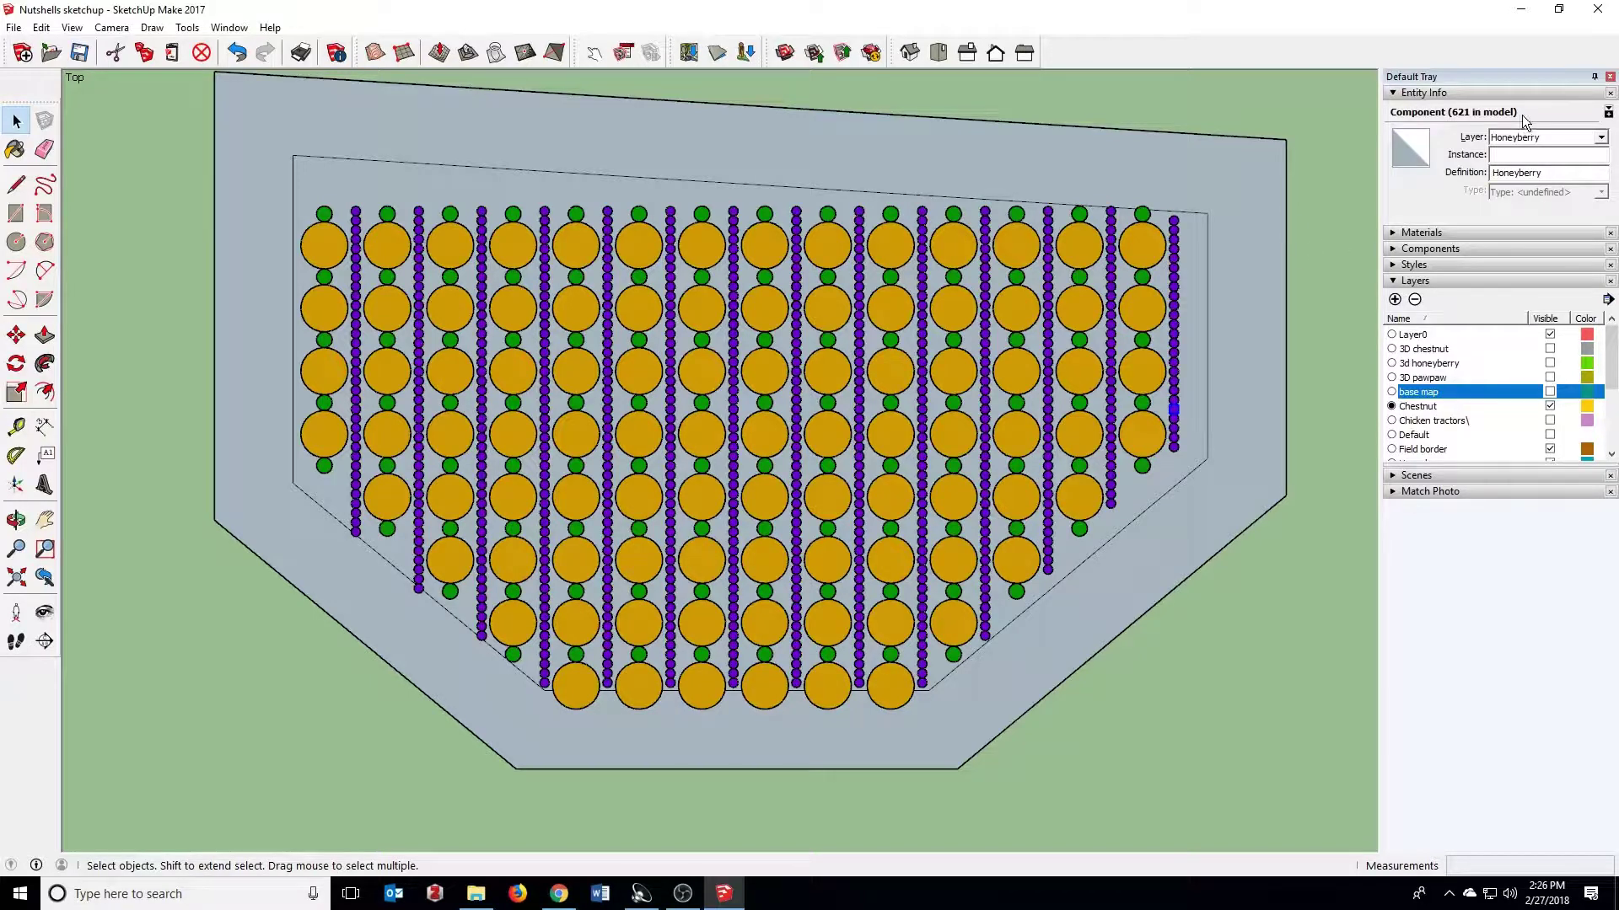
scroll(1180, 392, down, 1)
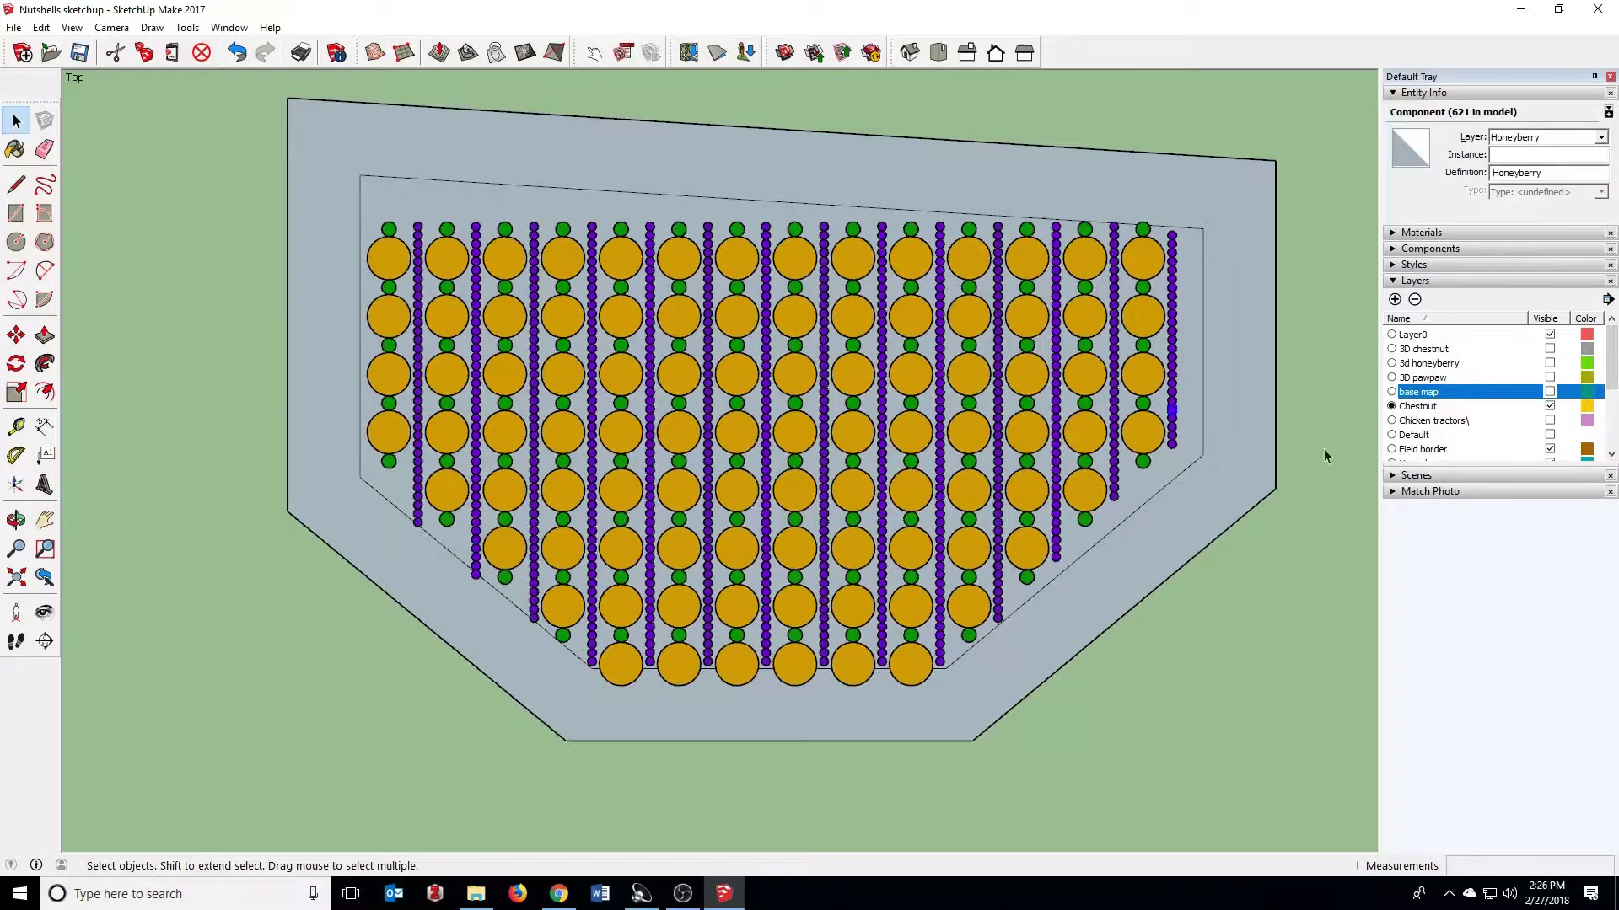
Step: Show the base map layer, examine how the planting circles display over it from angled and top views, and hide it again
click(1550, 392)
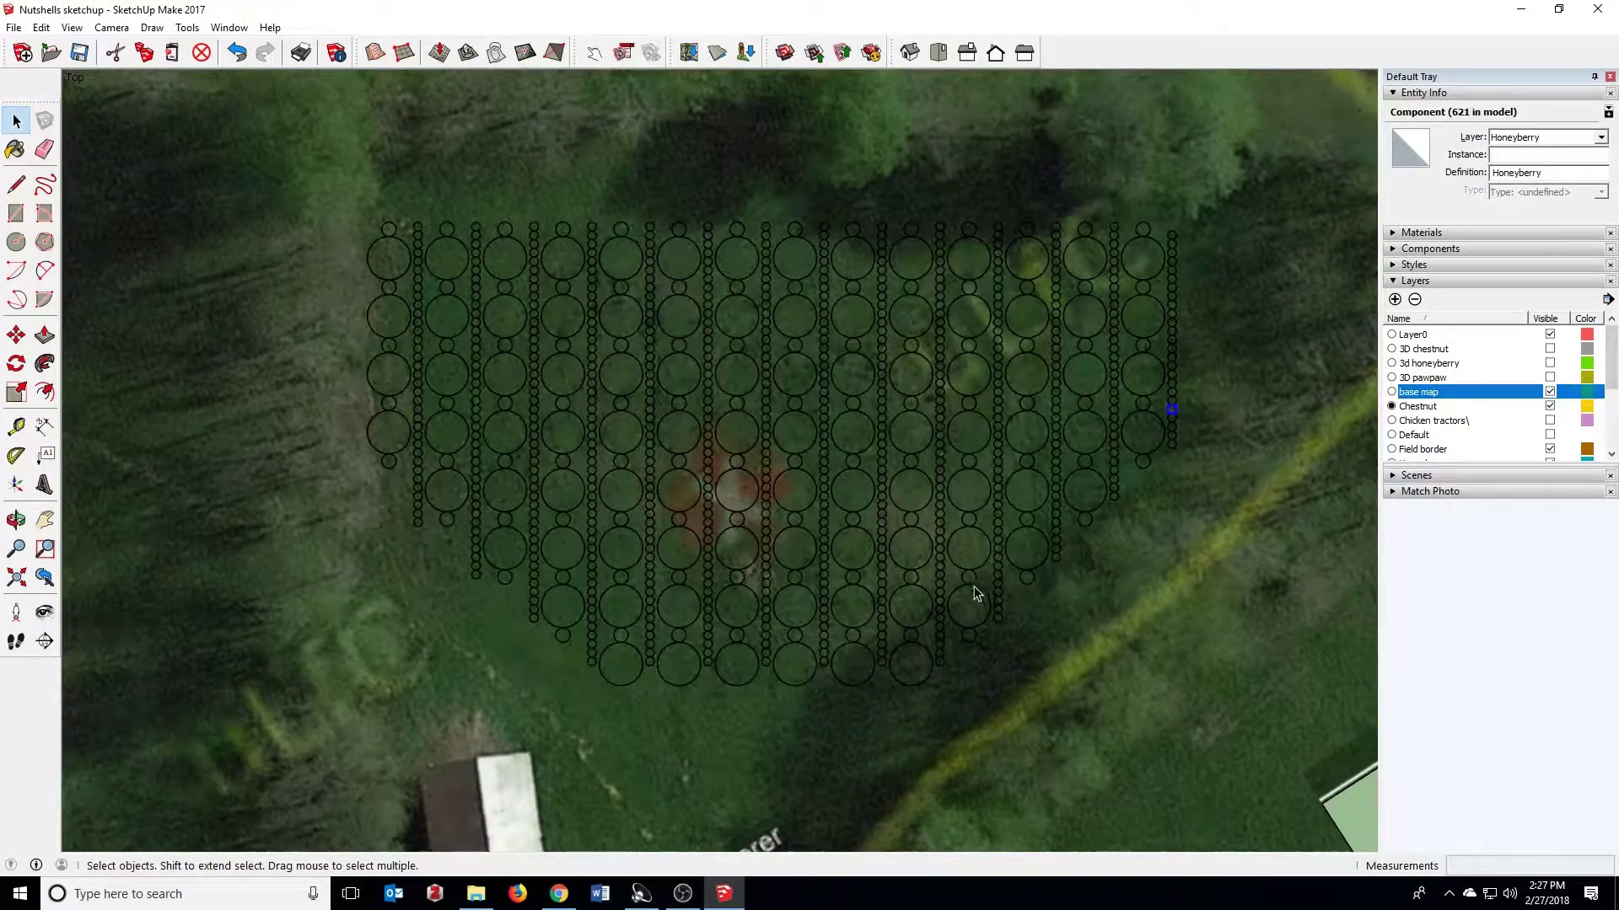
middle_drag(969, 643, 796, 510)
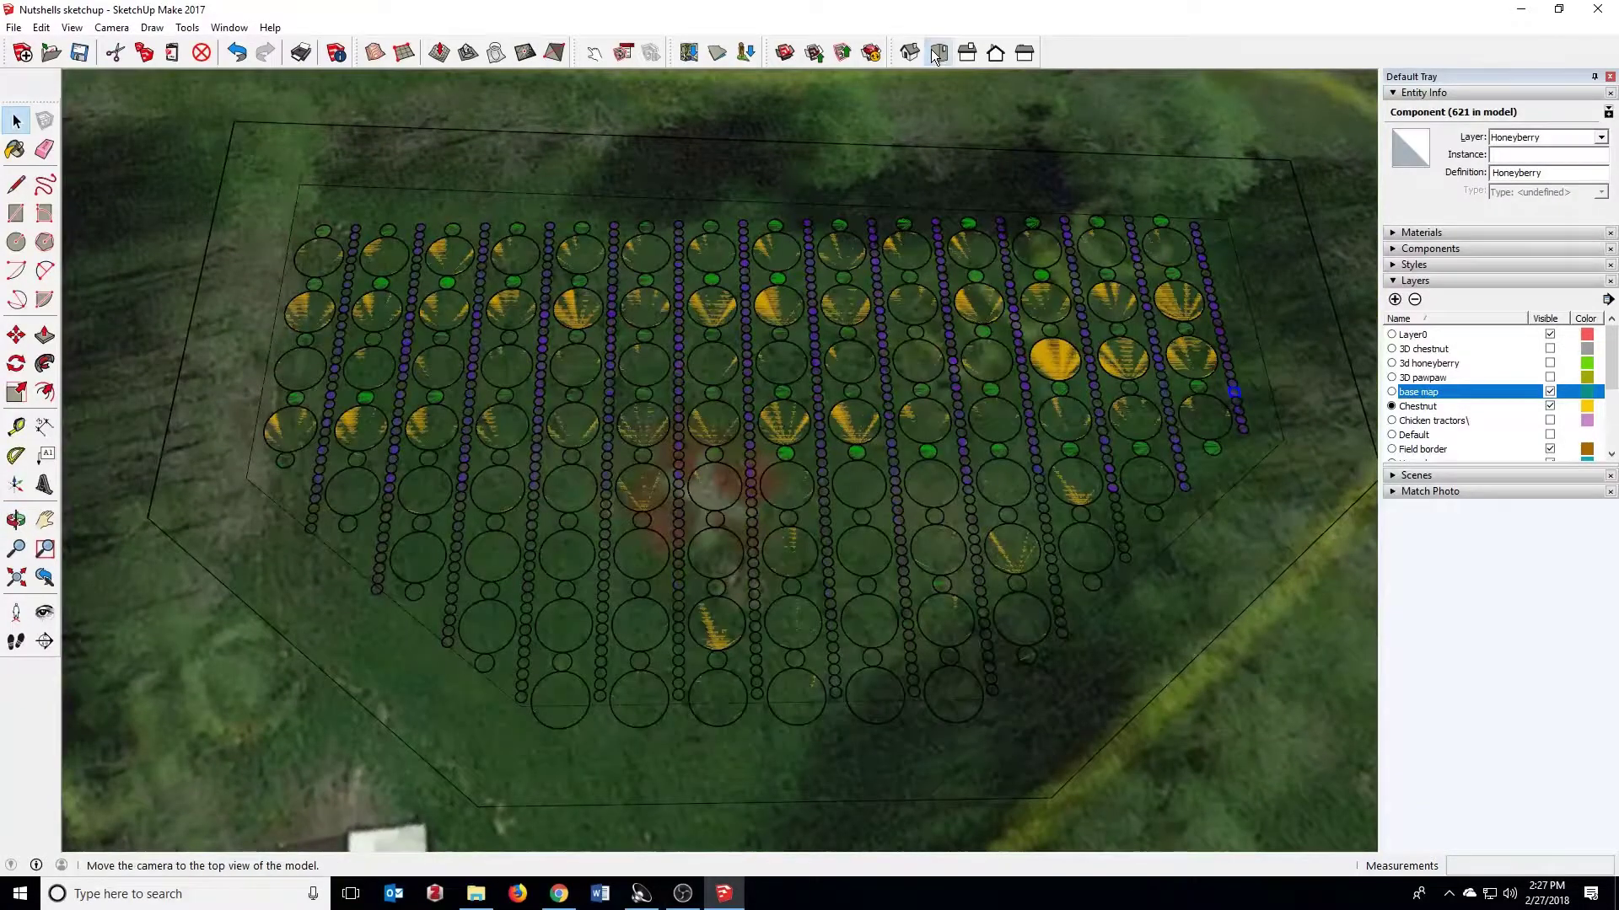
click(938, 52)
middle_drag(843, 612, 811, 485)
scroll(809, 480, down, 3)
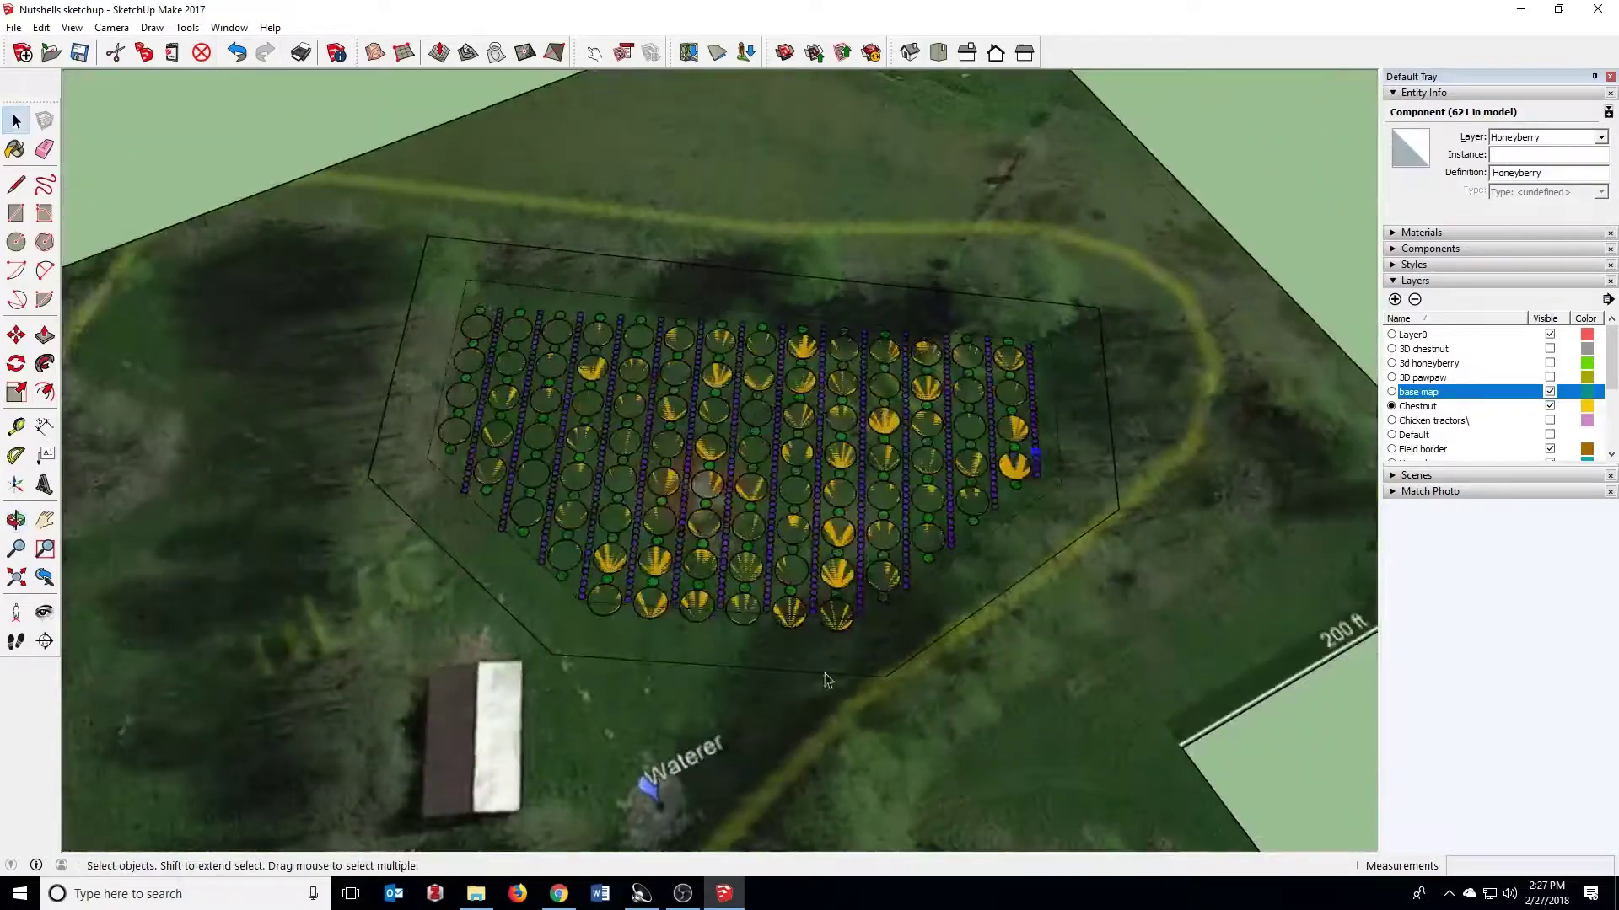
middle_drag(821, 616, 819, 512)
scroll(819, 509, up, 3)
mouse_move(819, 413)
middle_down()
mouse_move(819, 447)
mouse_move(820, 369)
mouse_move(842, 430)
middle_up()
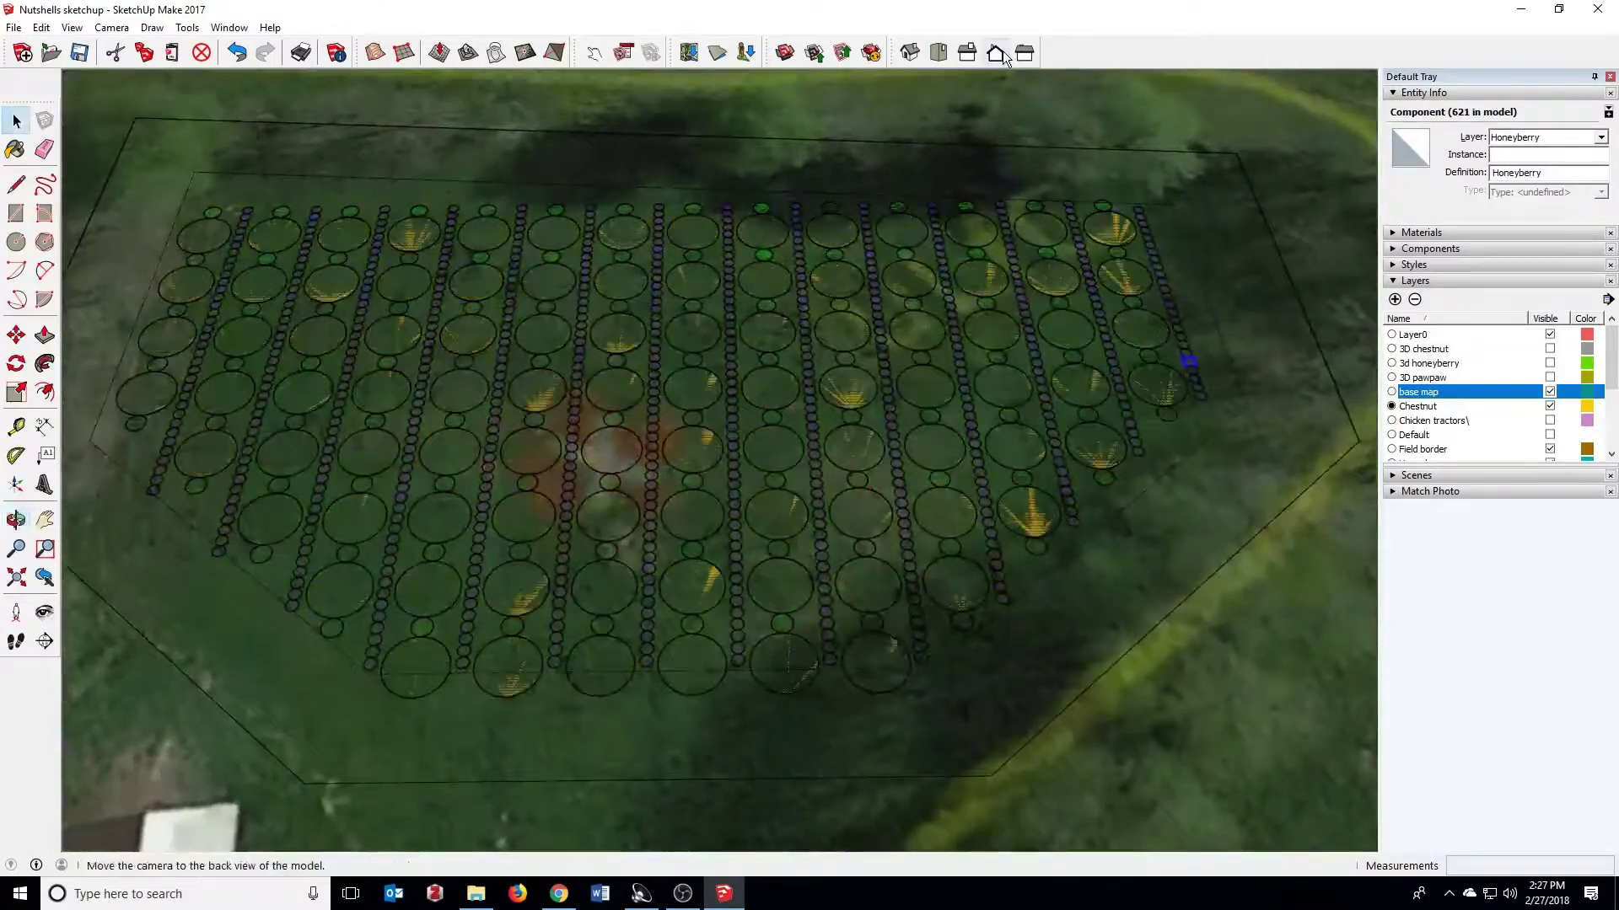
click(939, 53)
scroll(910, 532, down, 3)
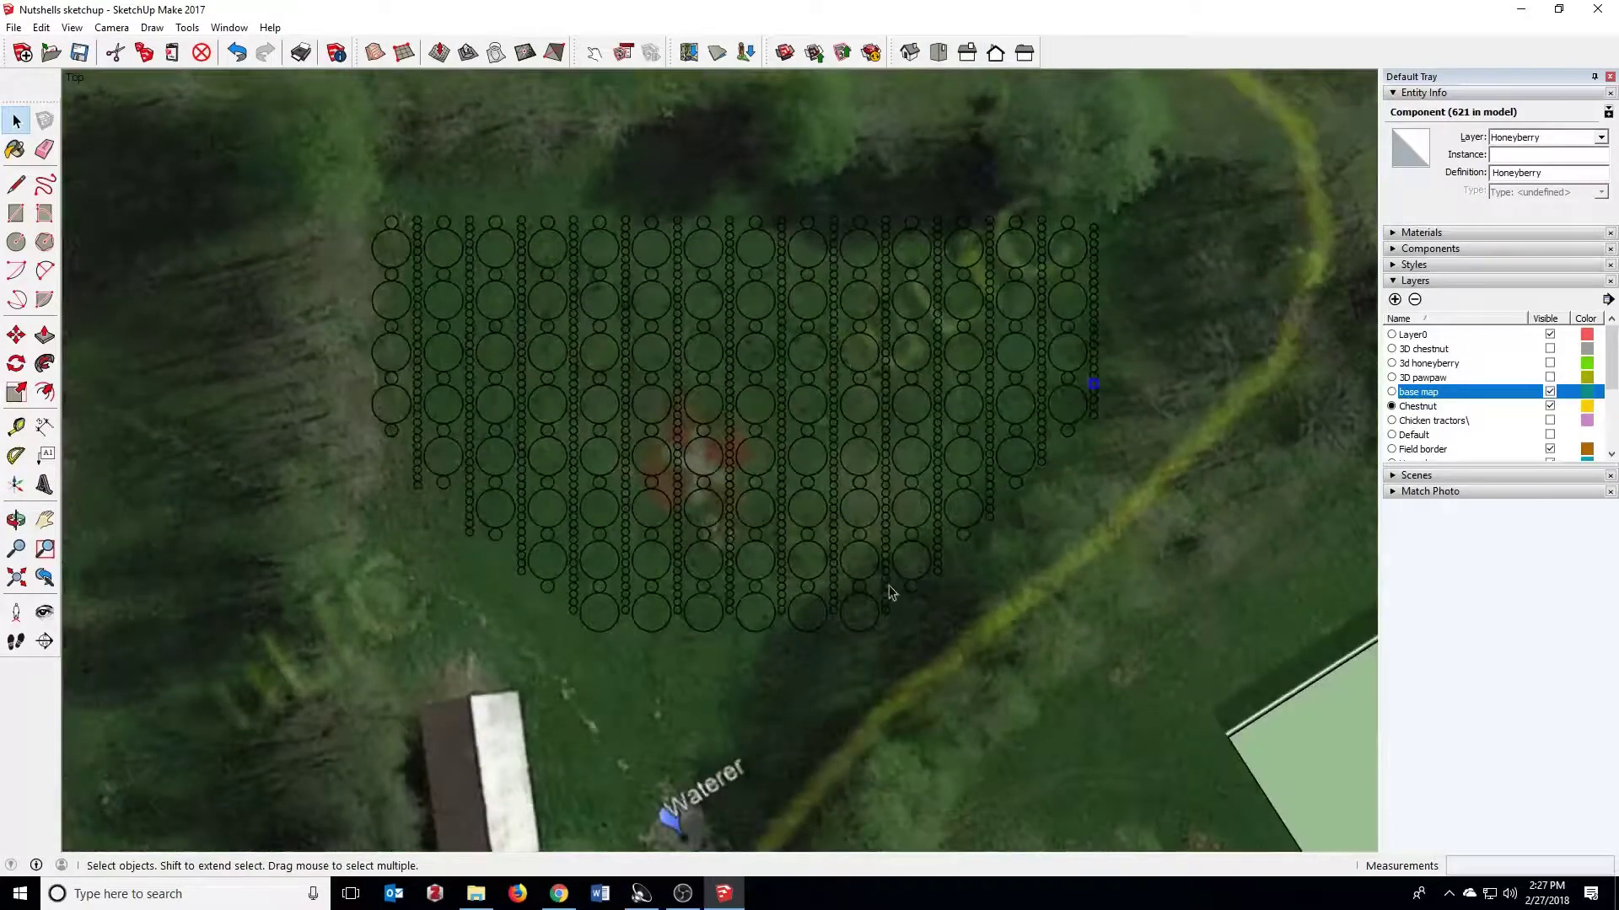
scroll(910, 533, up, 2)
click(1137, 462)
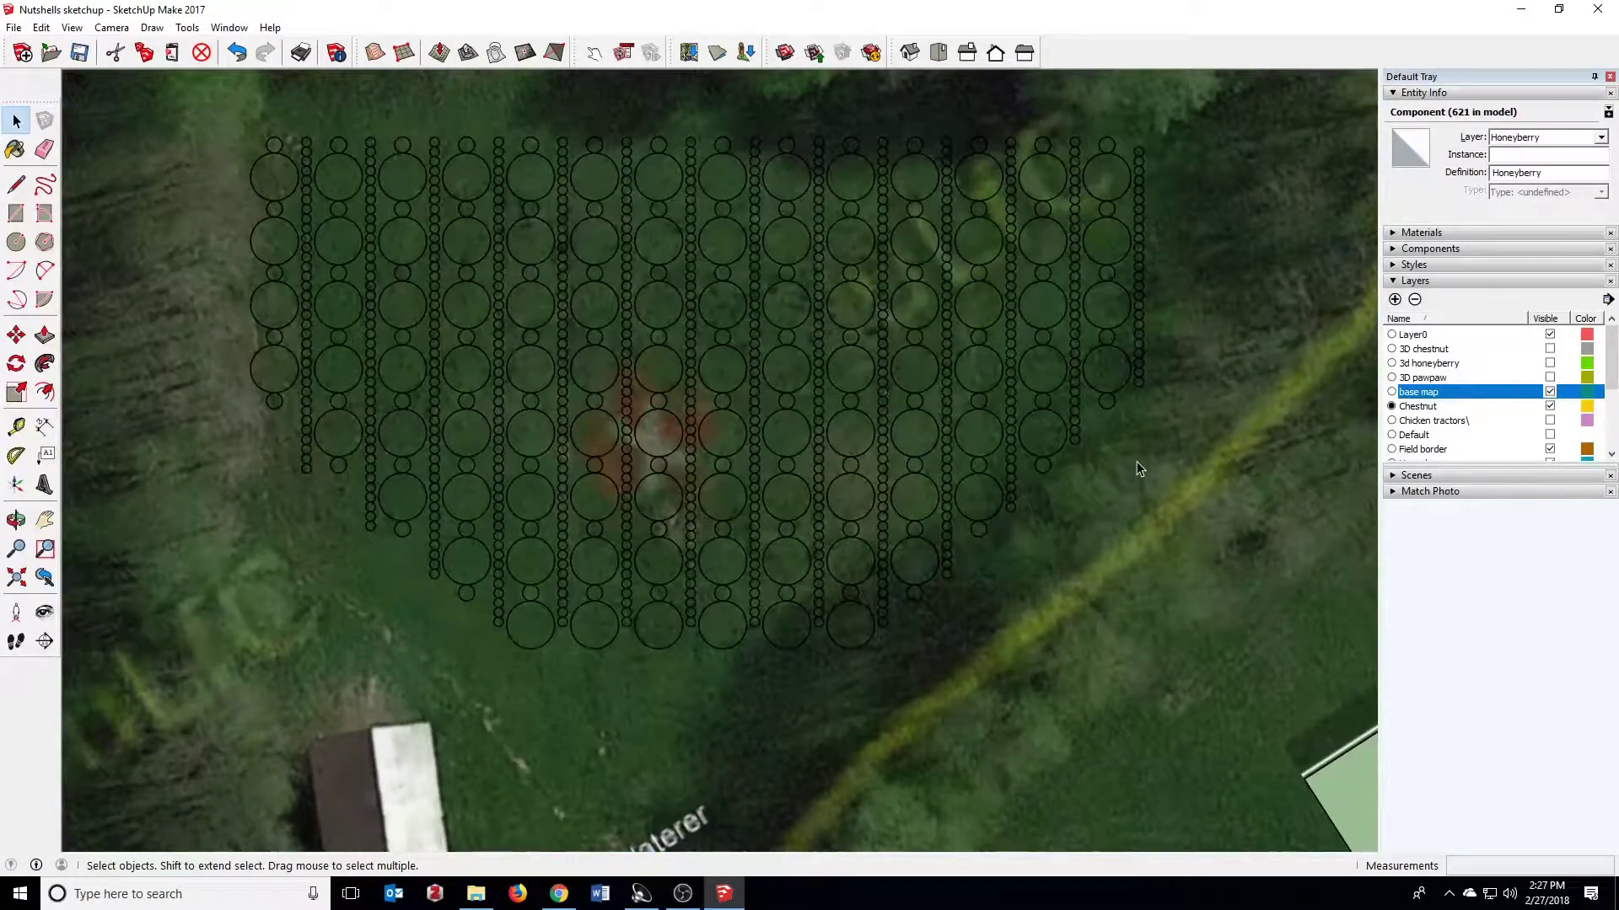
click(1549, 392)
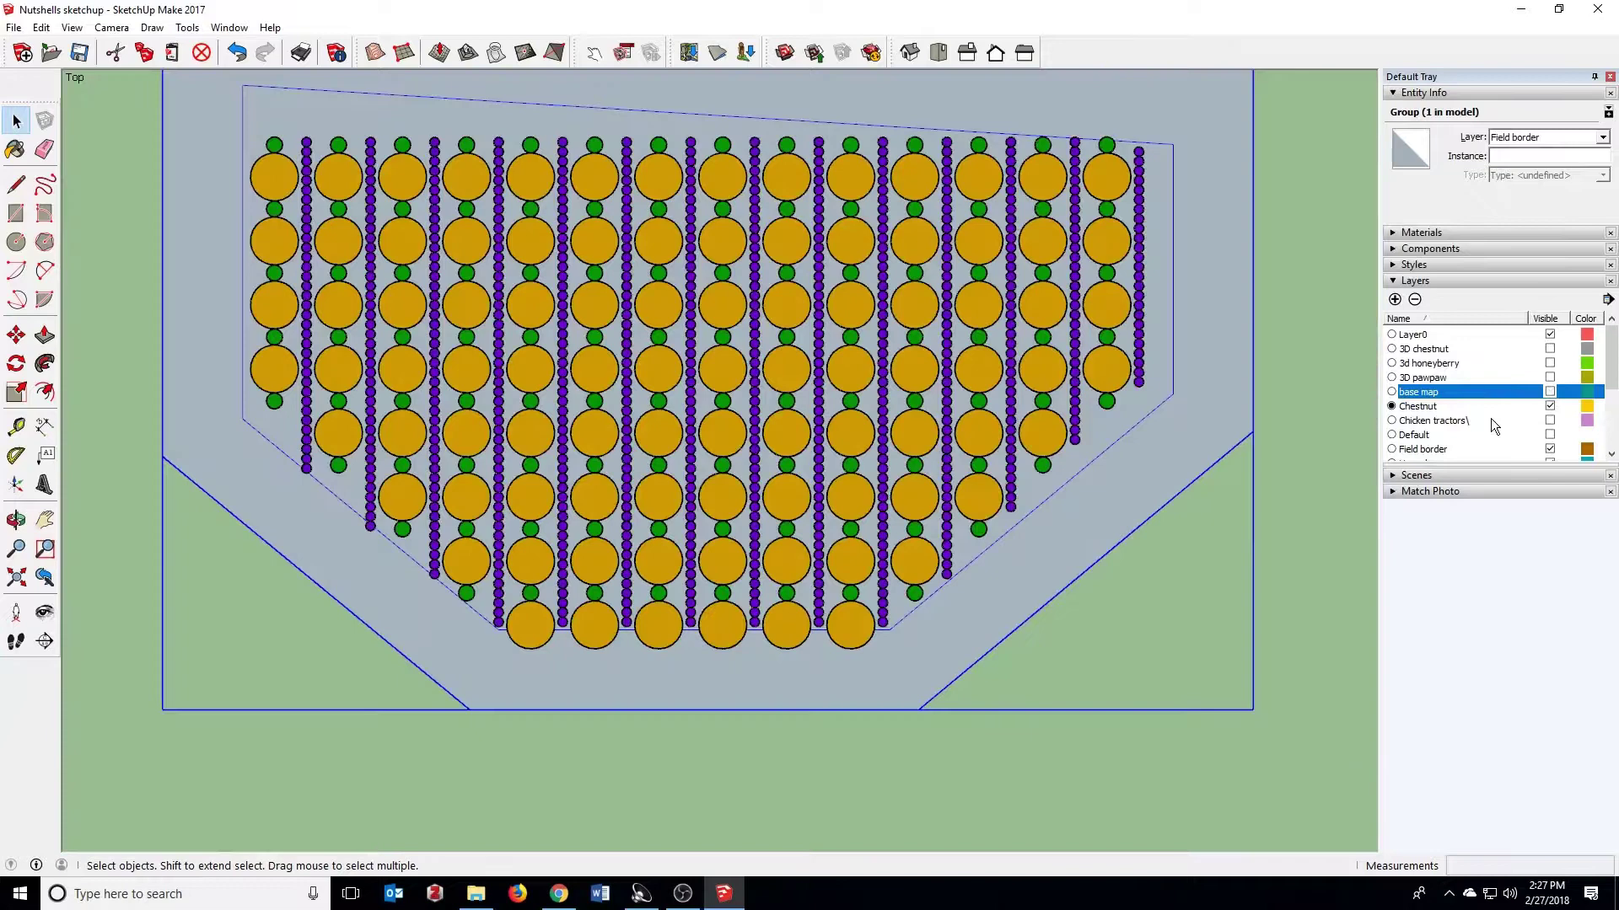
Step: Select all the plant components inside the field border and move them straight up by 1 inch
scroll(1074, 564, down, 2)
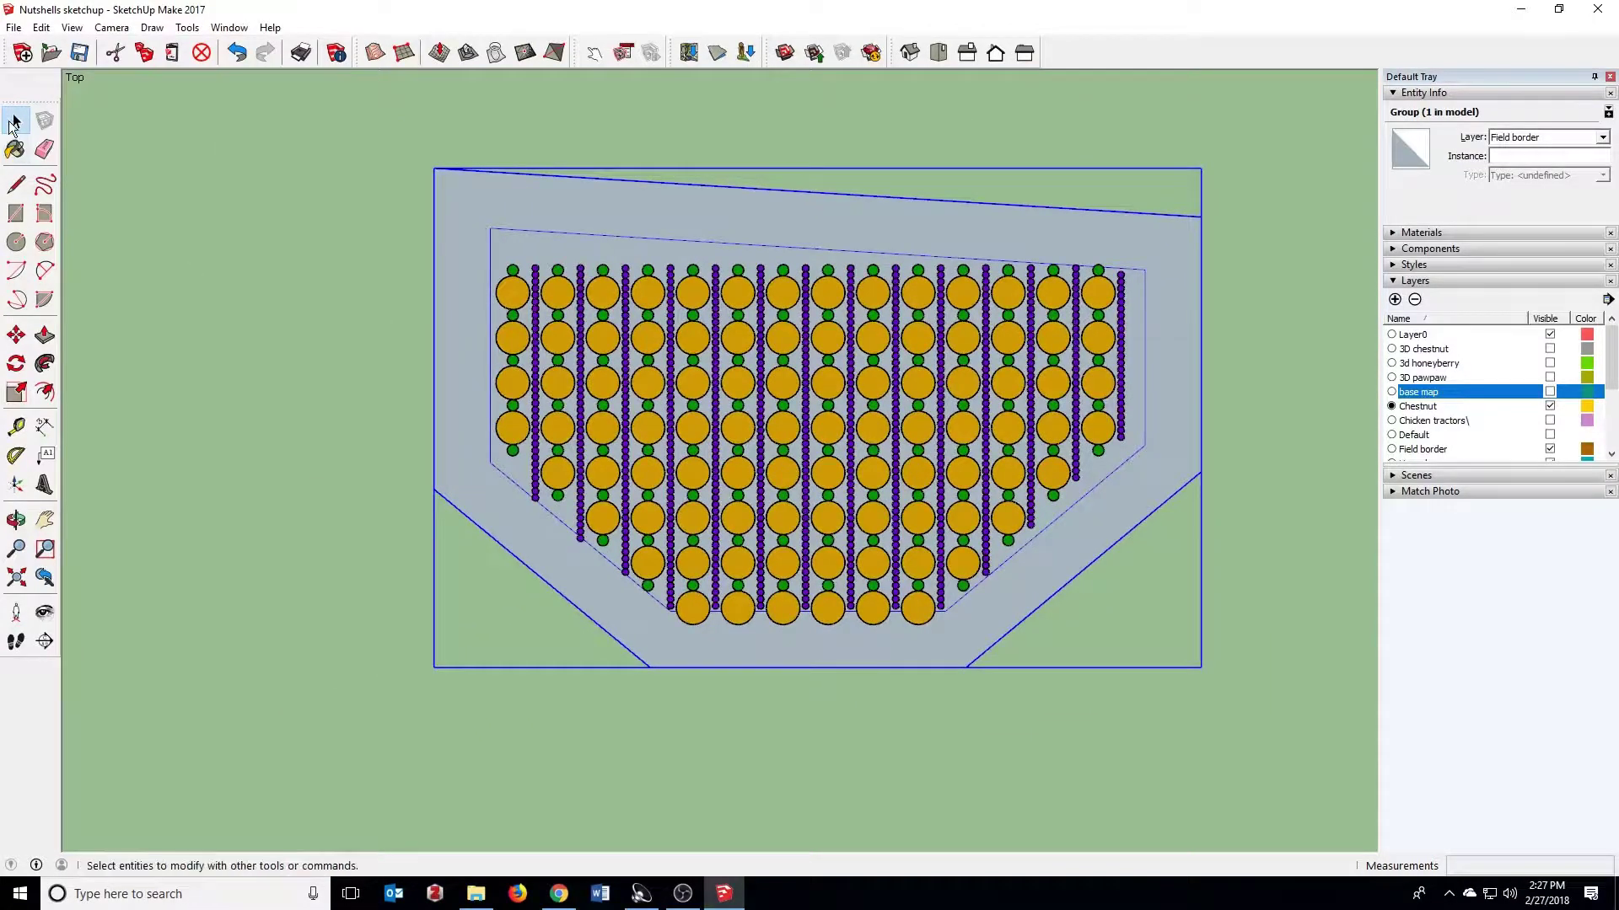
click(422, 260)
drag(461, 200, 1170, 644)
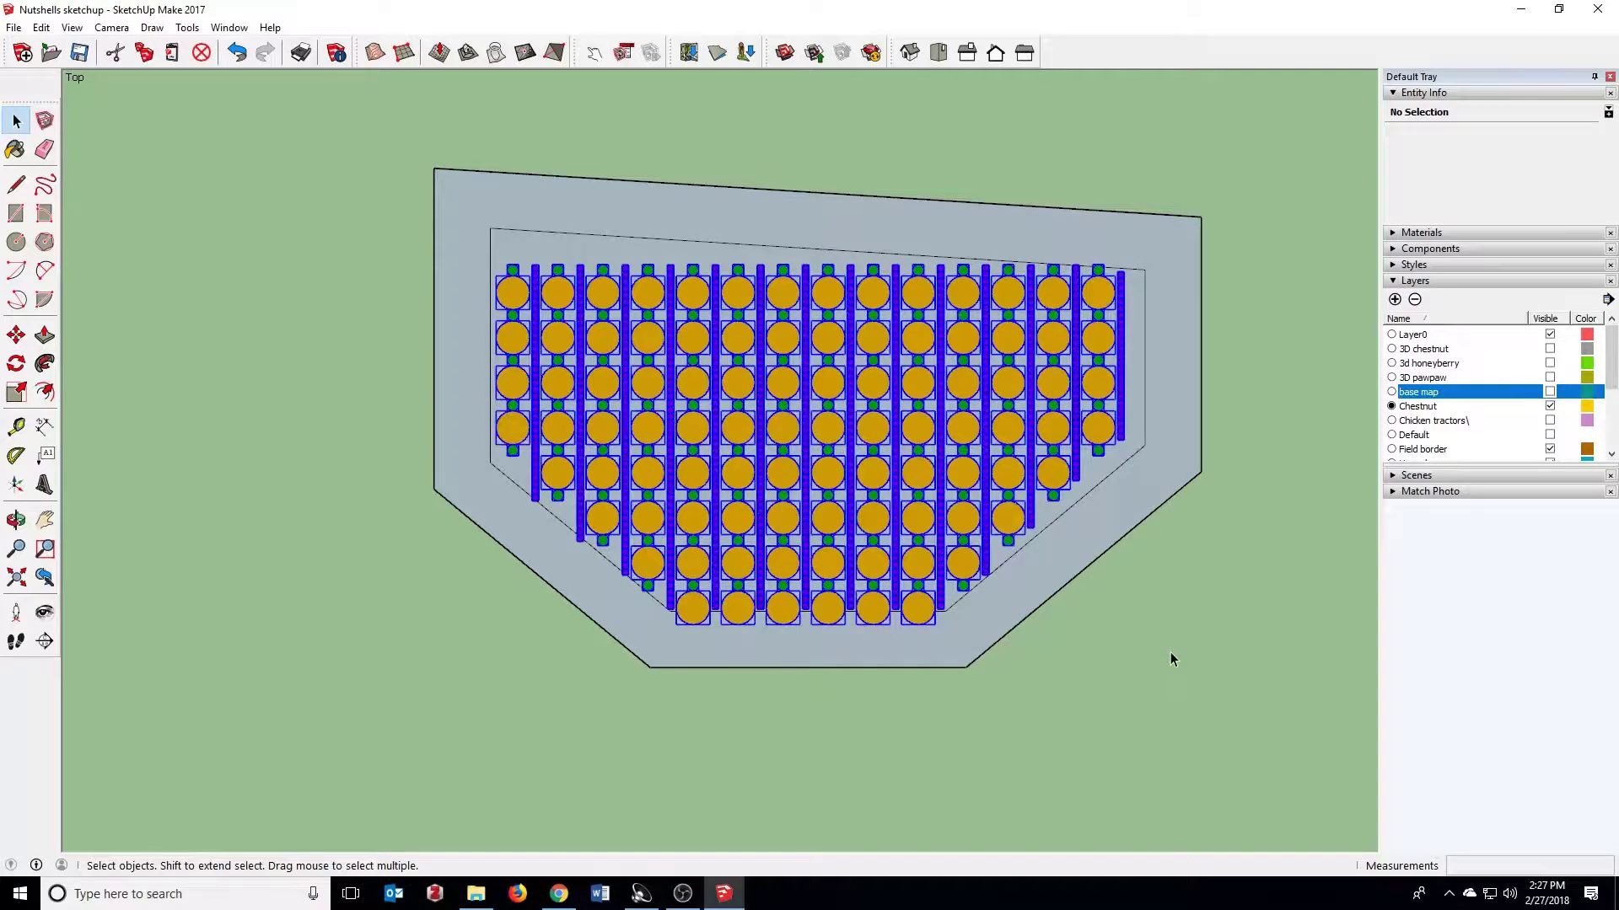
middle_drag(885, 578, 885, 531)
scroll(883, 540, up, 5)
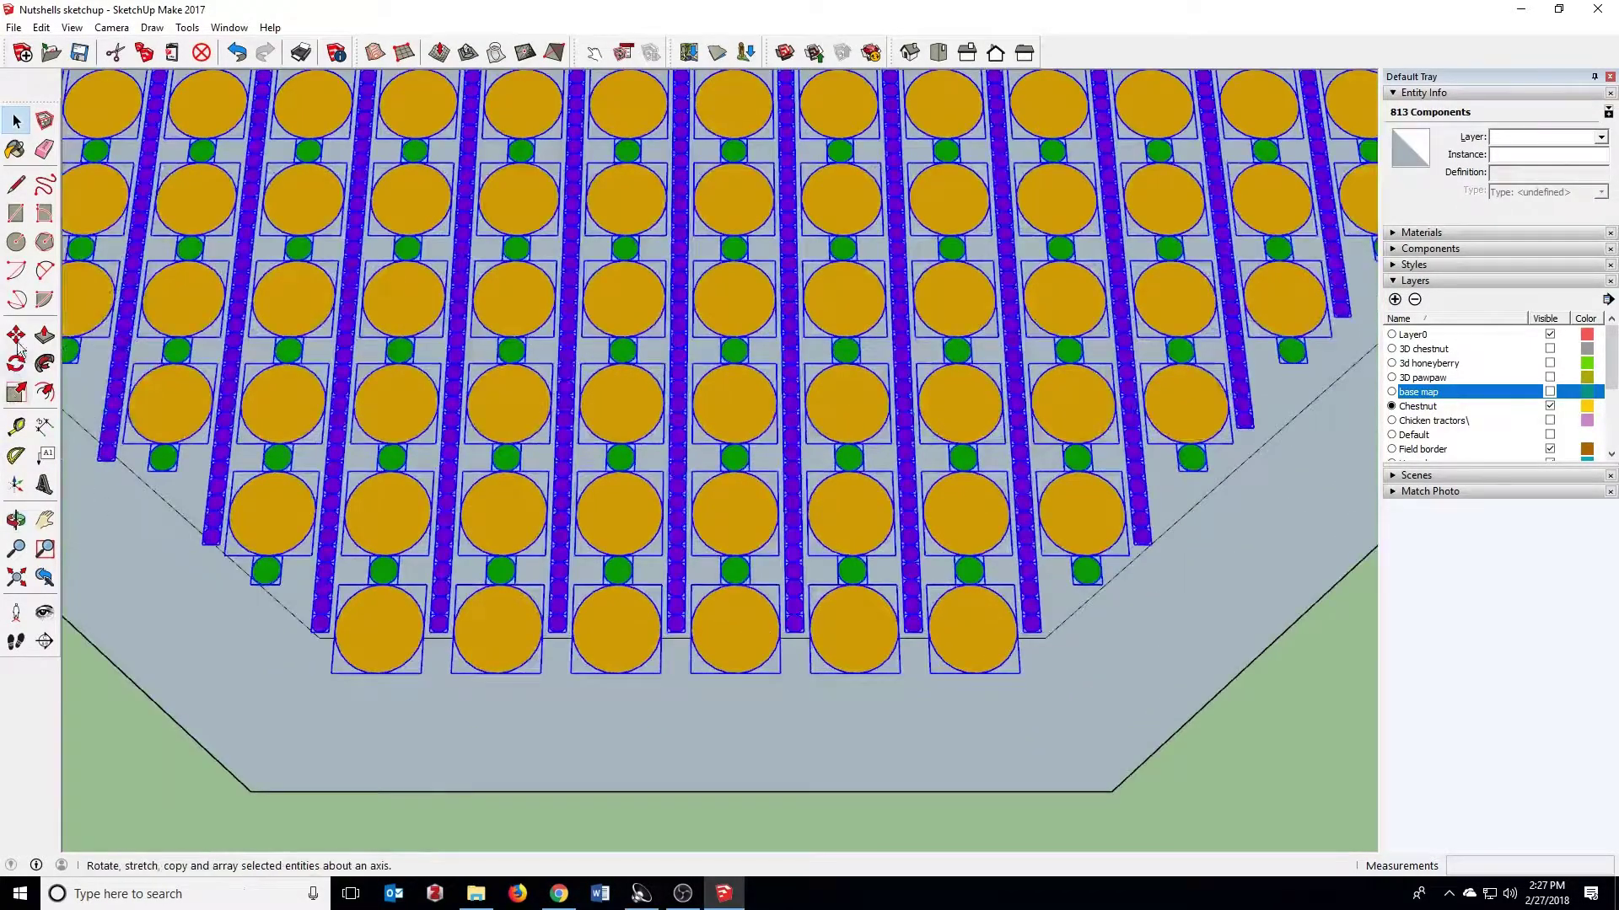
click(16, 335)
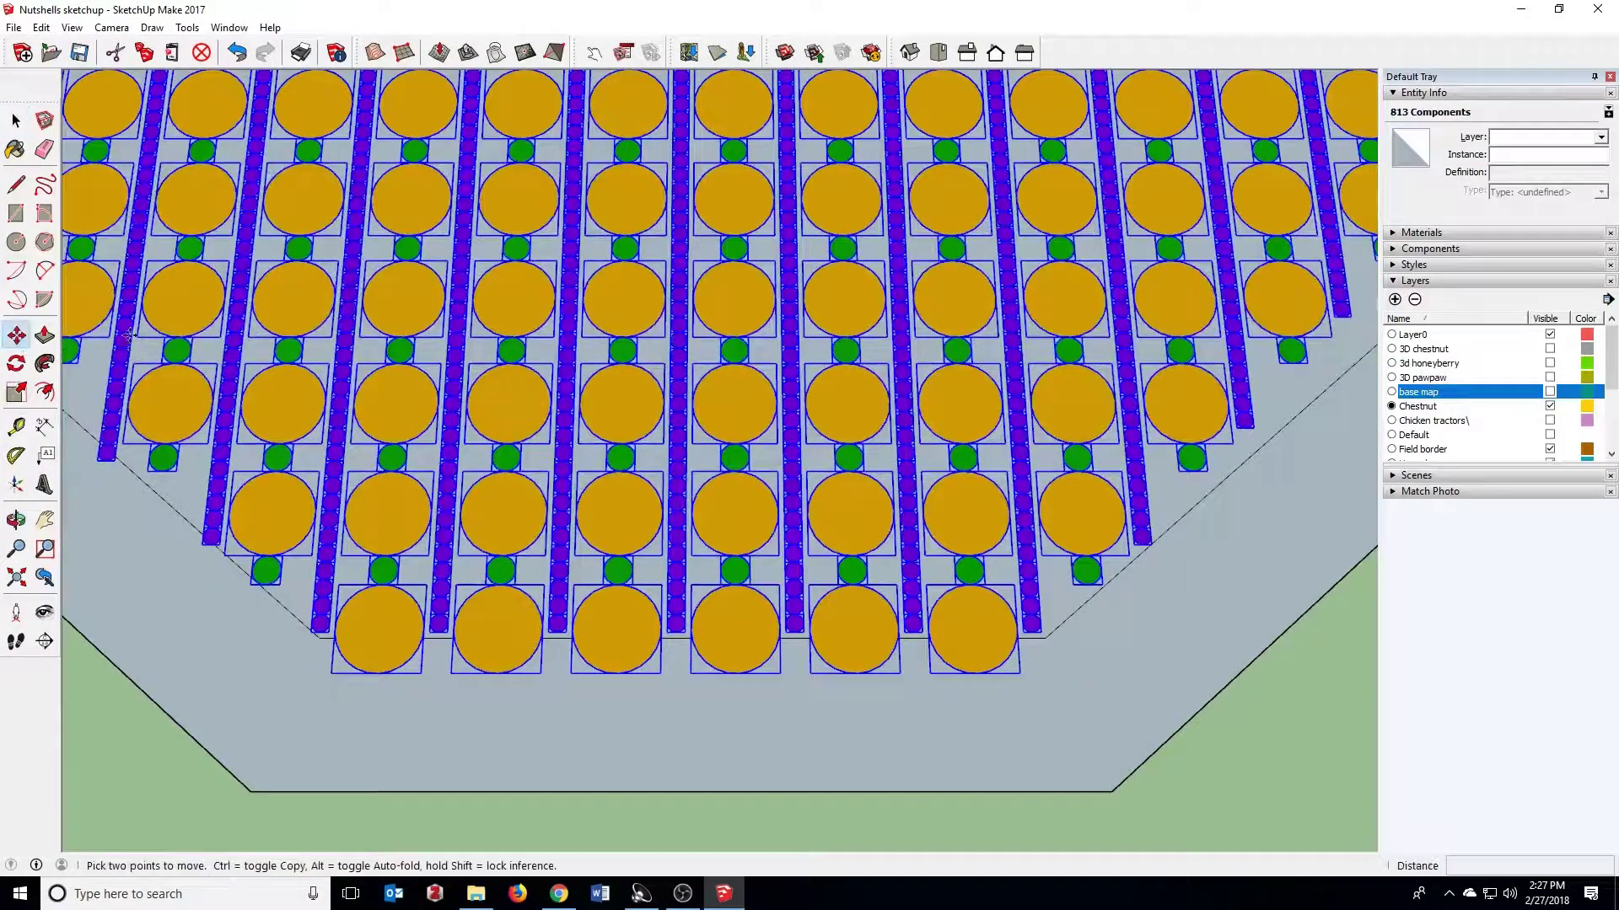
click(812, 675)
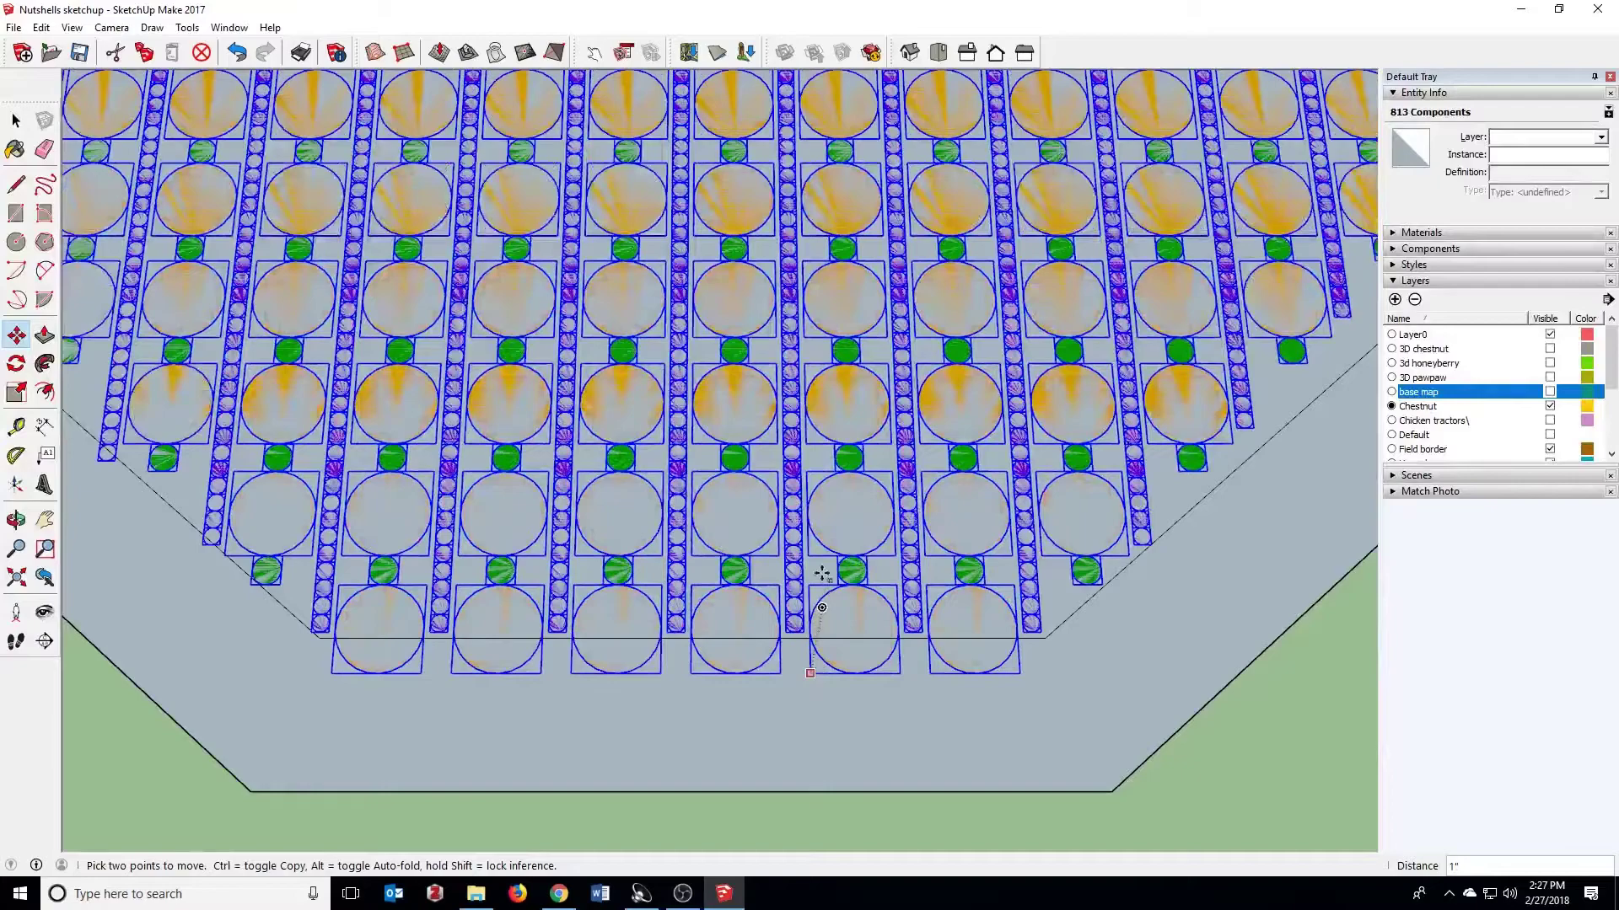
middle_drag(827, 698, 833, 400)
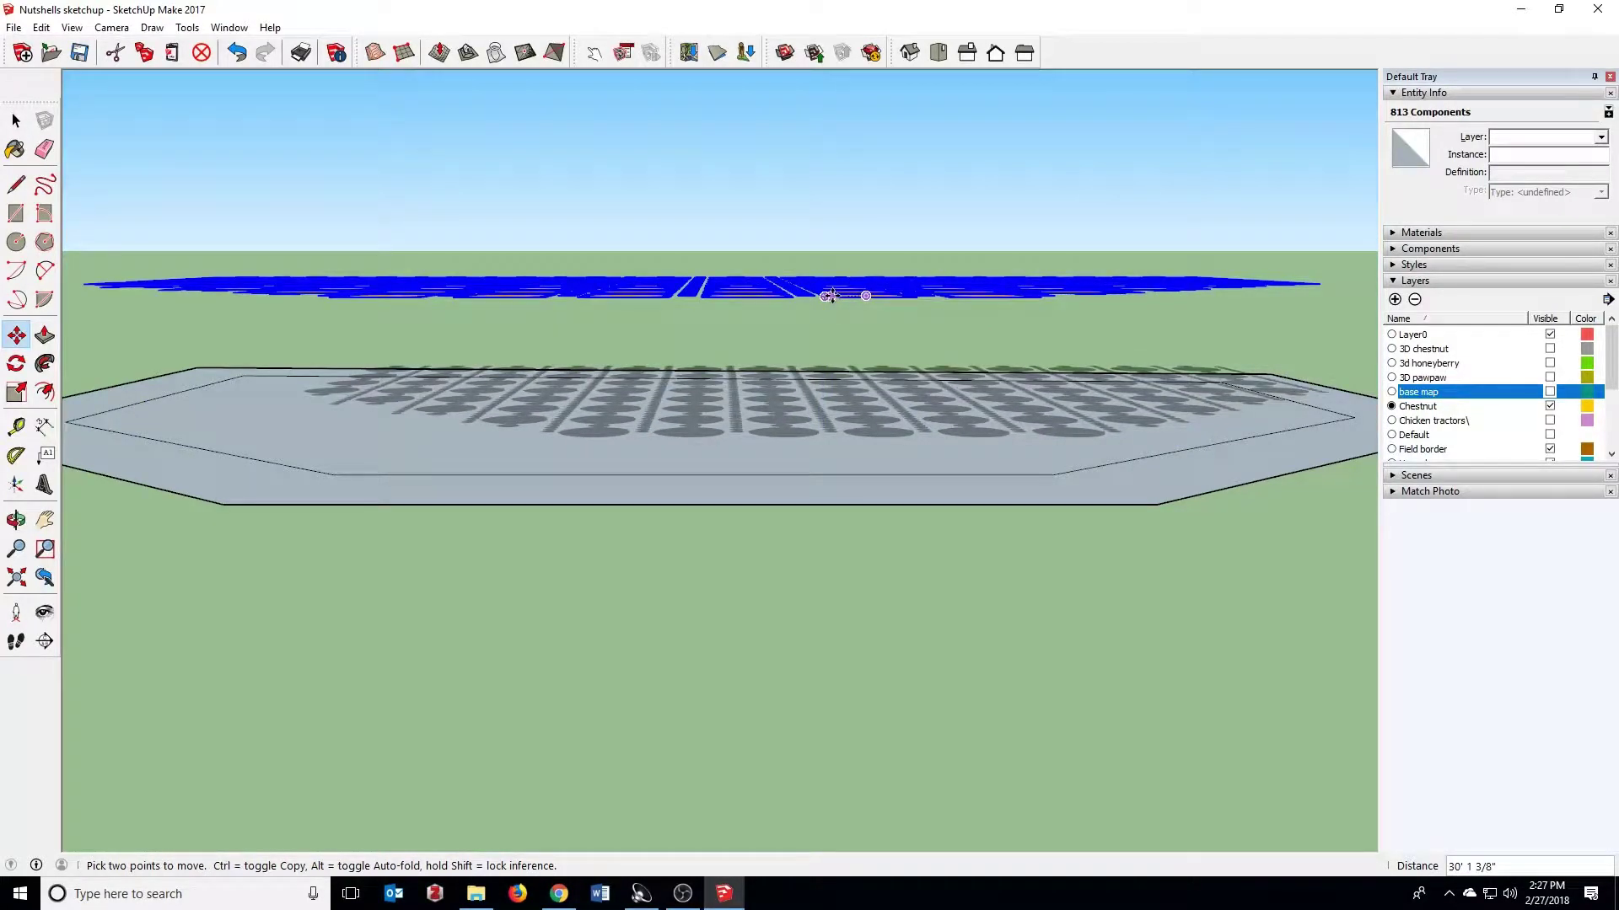
text(1)
key(Return)
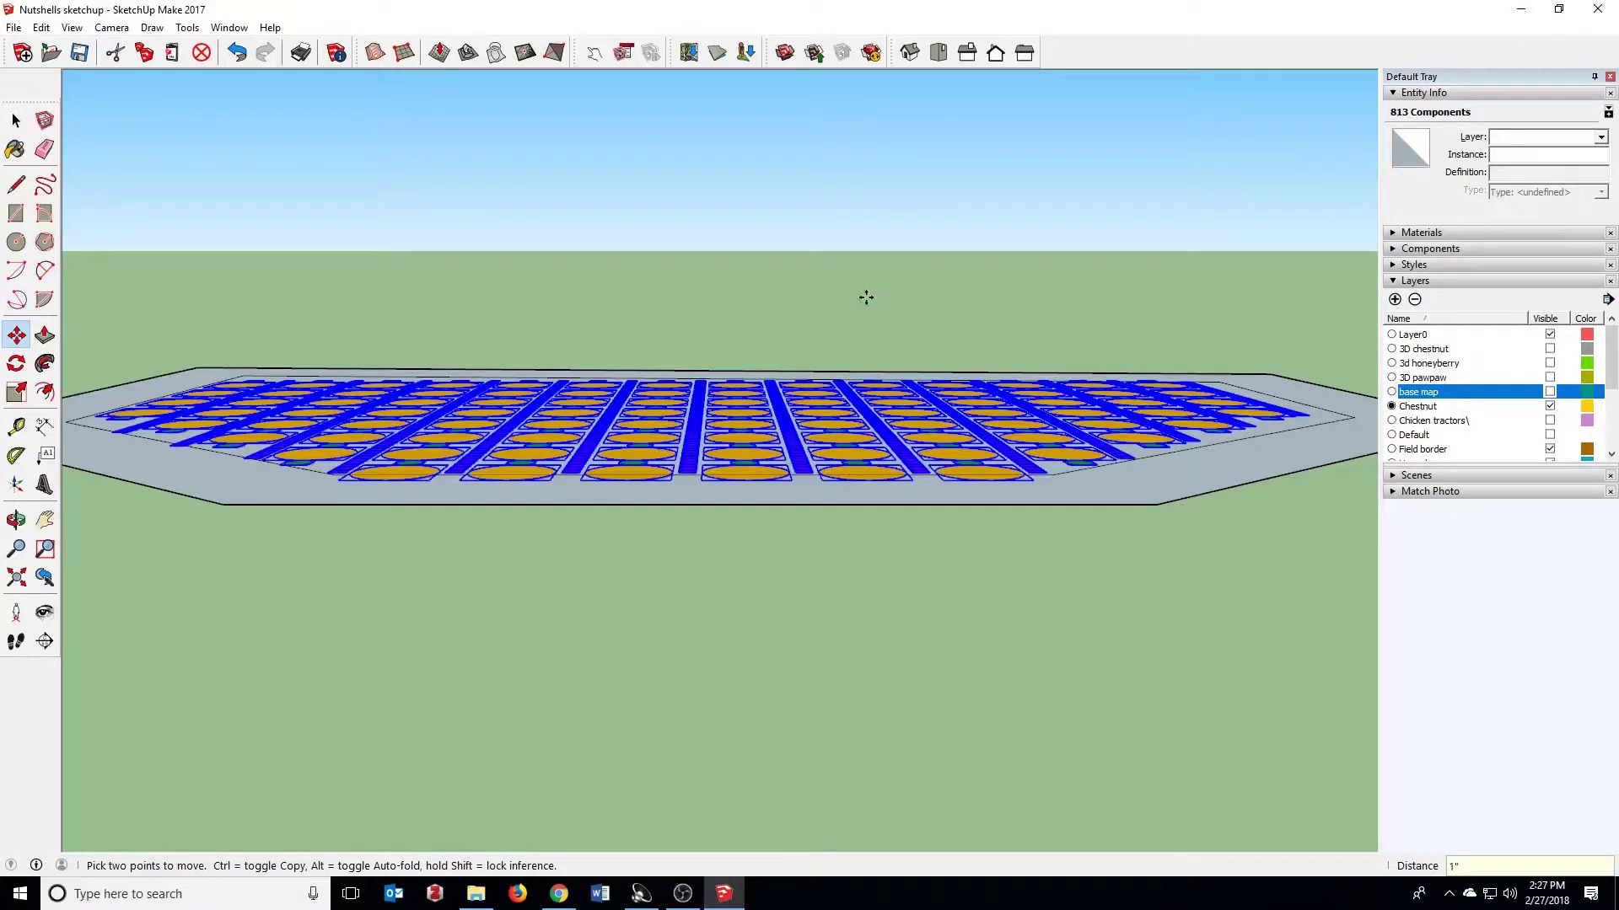
Step: Clear the selection of plant components and make the base map layer visible
middle_drag(866, 297, 802, 665)
click(15, 123)
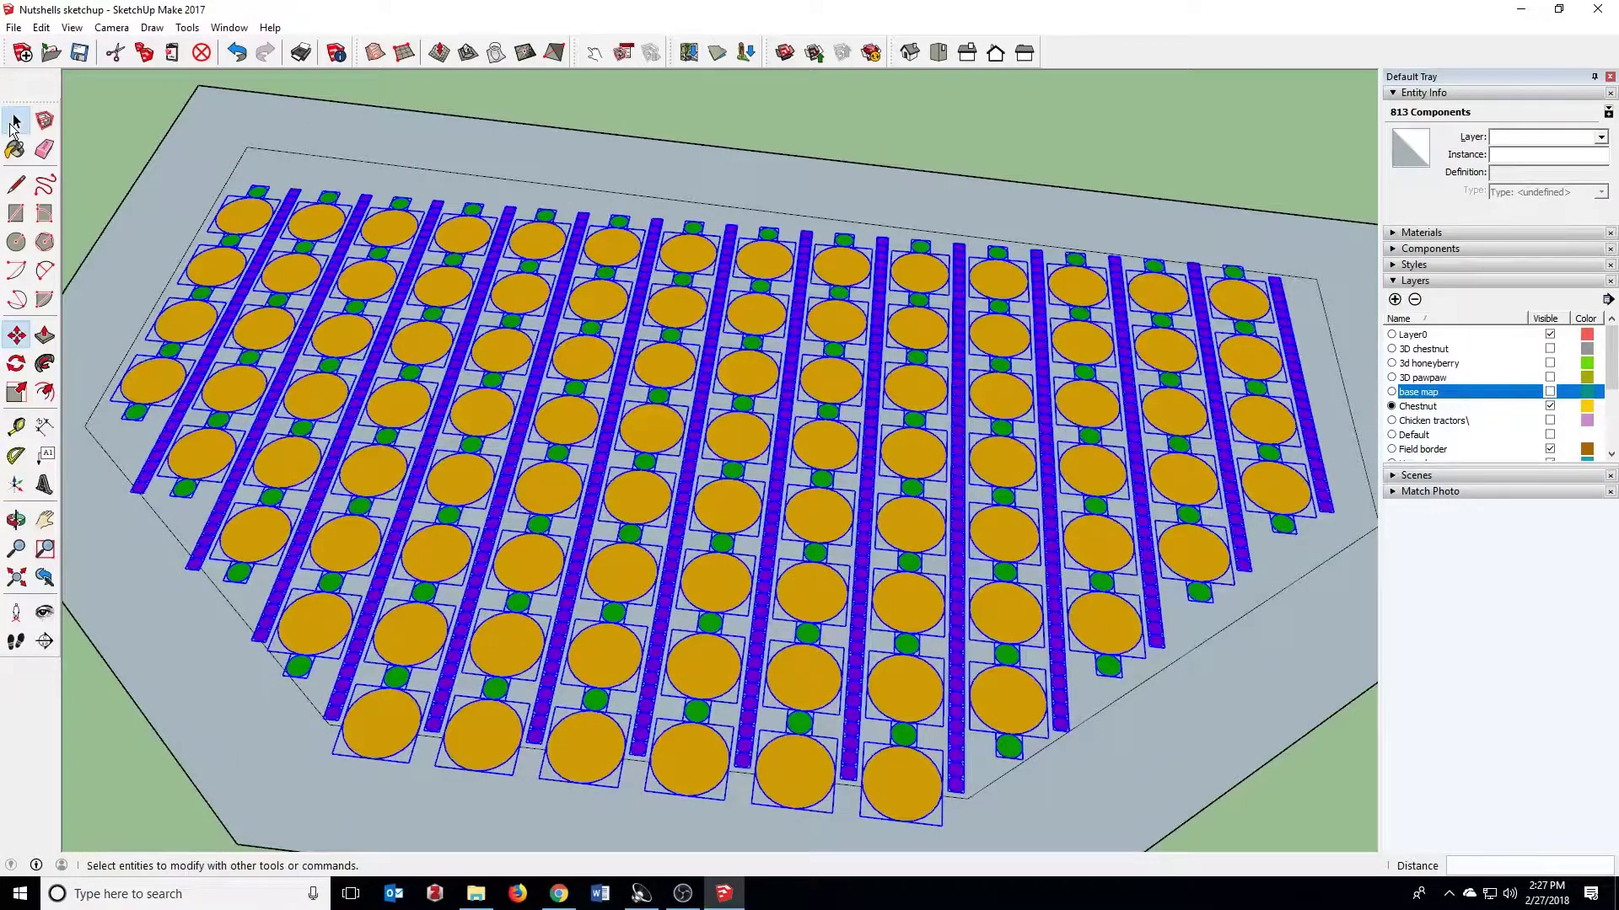
click(11, 129)
click(443, 107)
scroll(717, 229, down, 3)
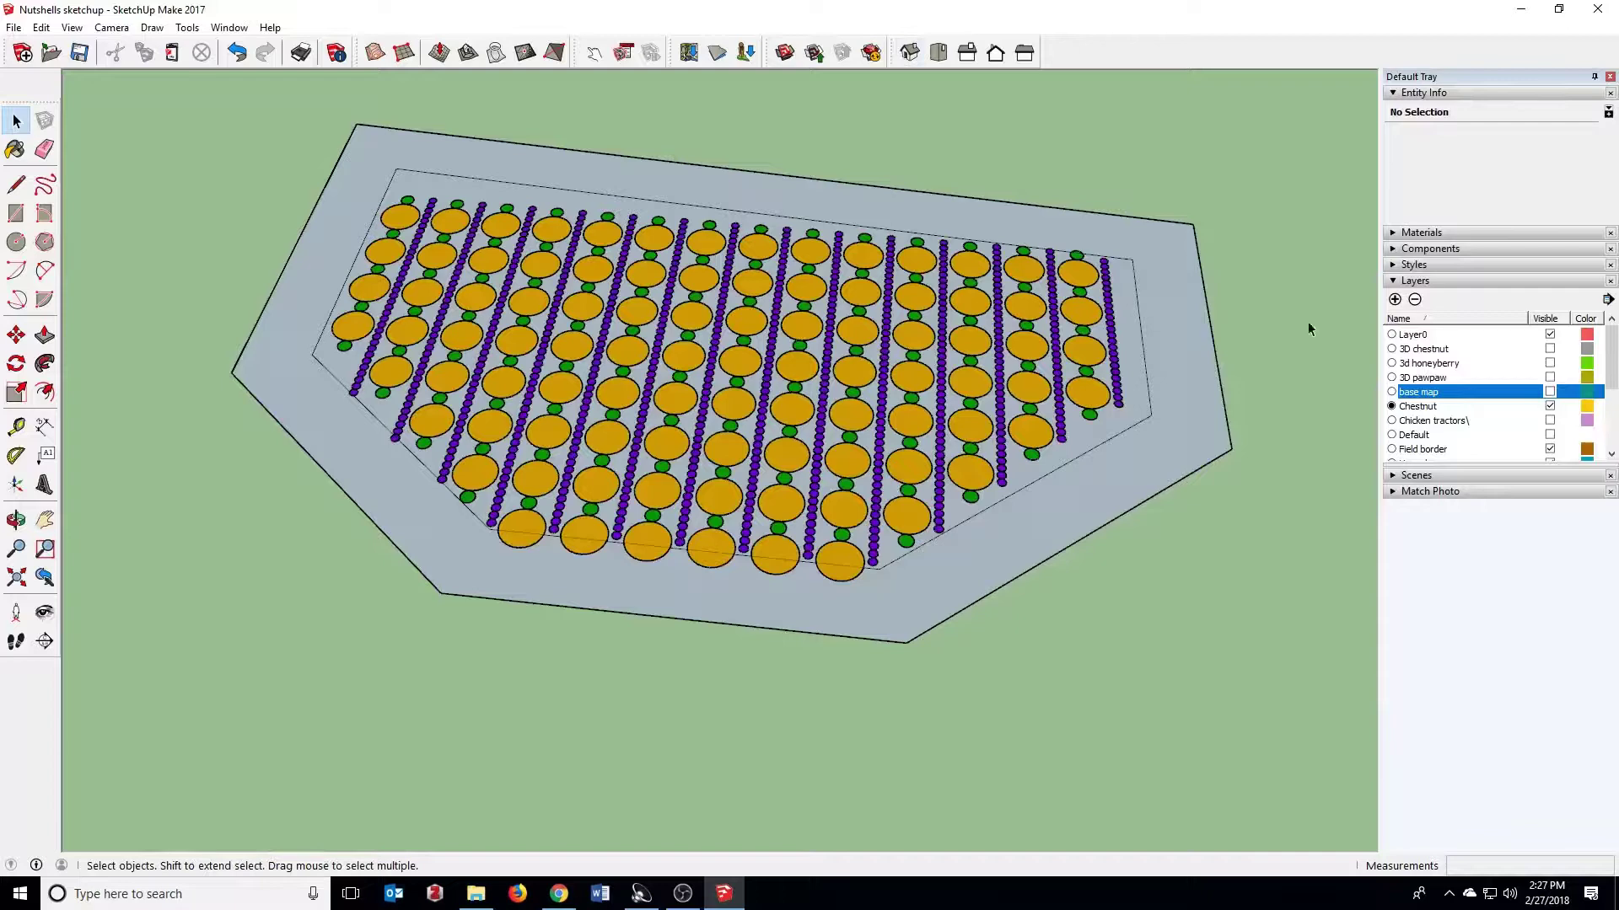
click(1550, 392)
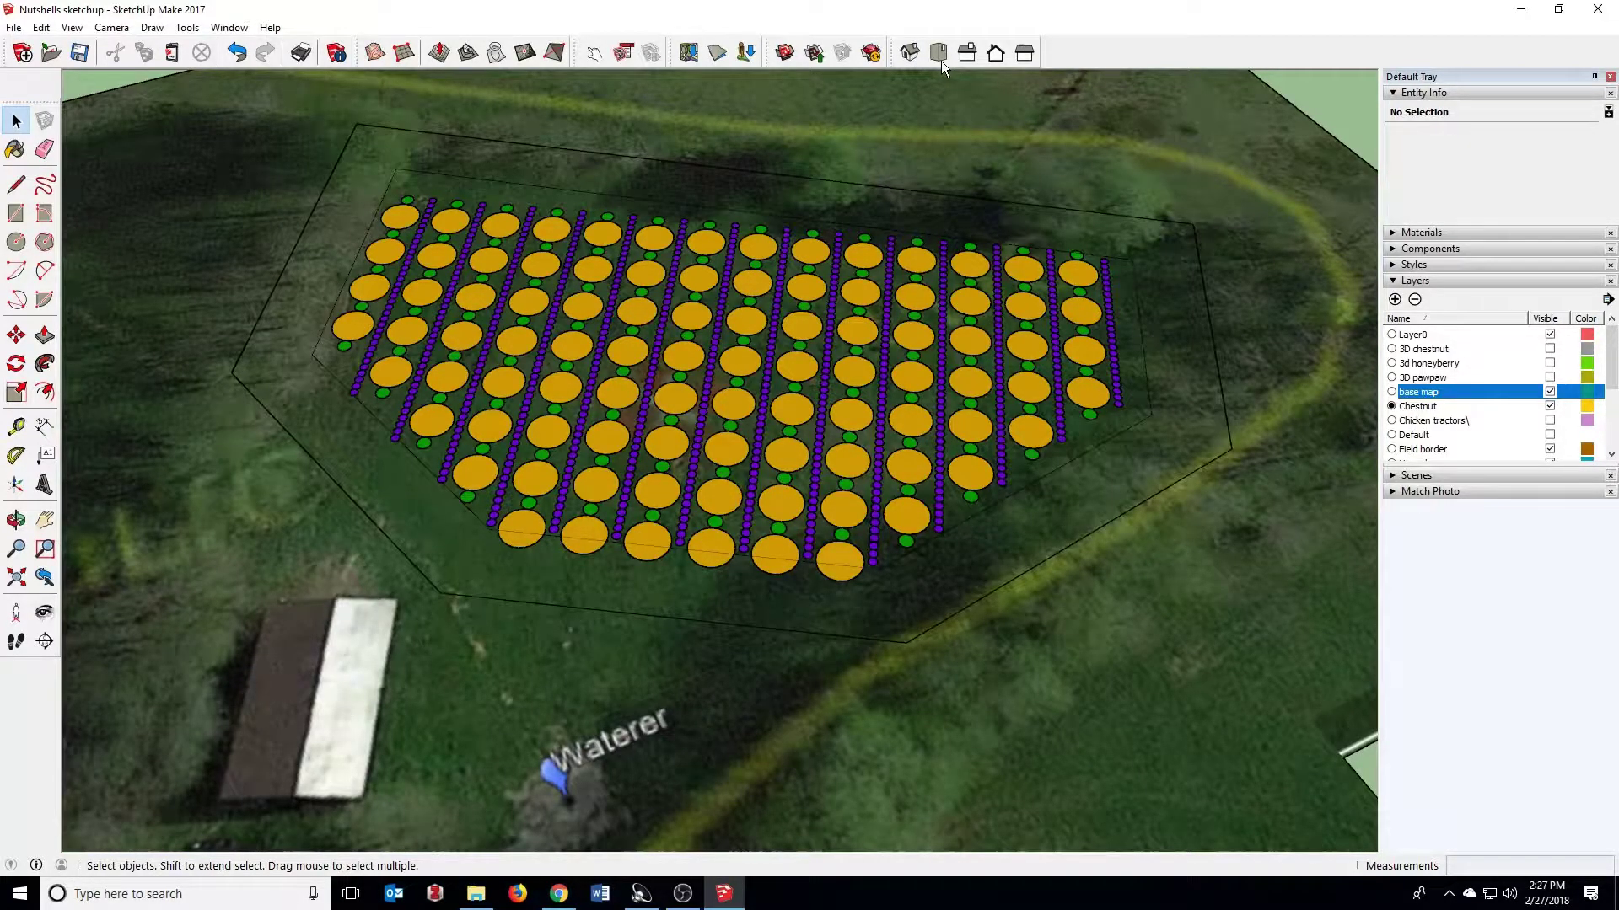
Step: Examine the planting layout over the base map in top view, from the field close up to the whole property
click(939, 53)
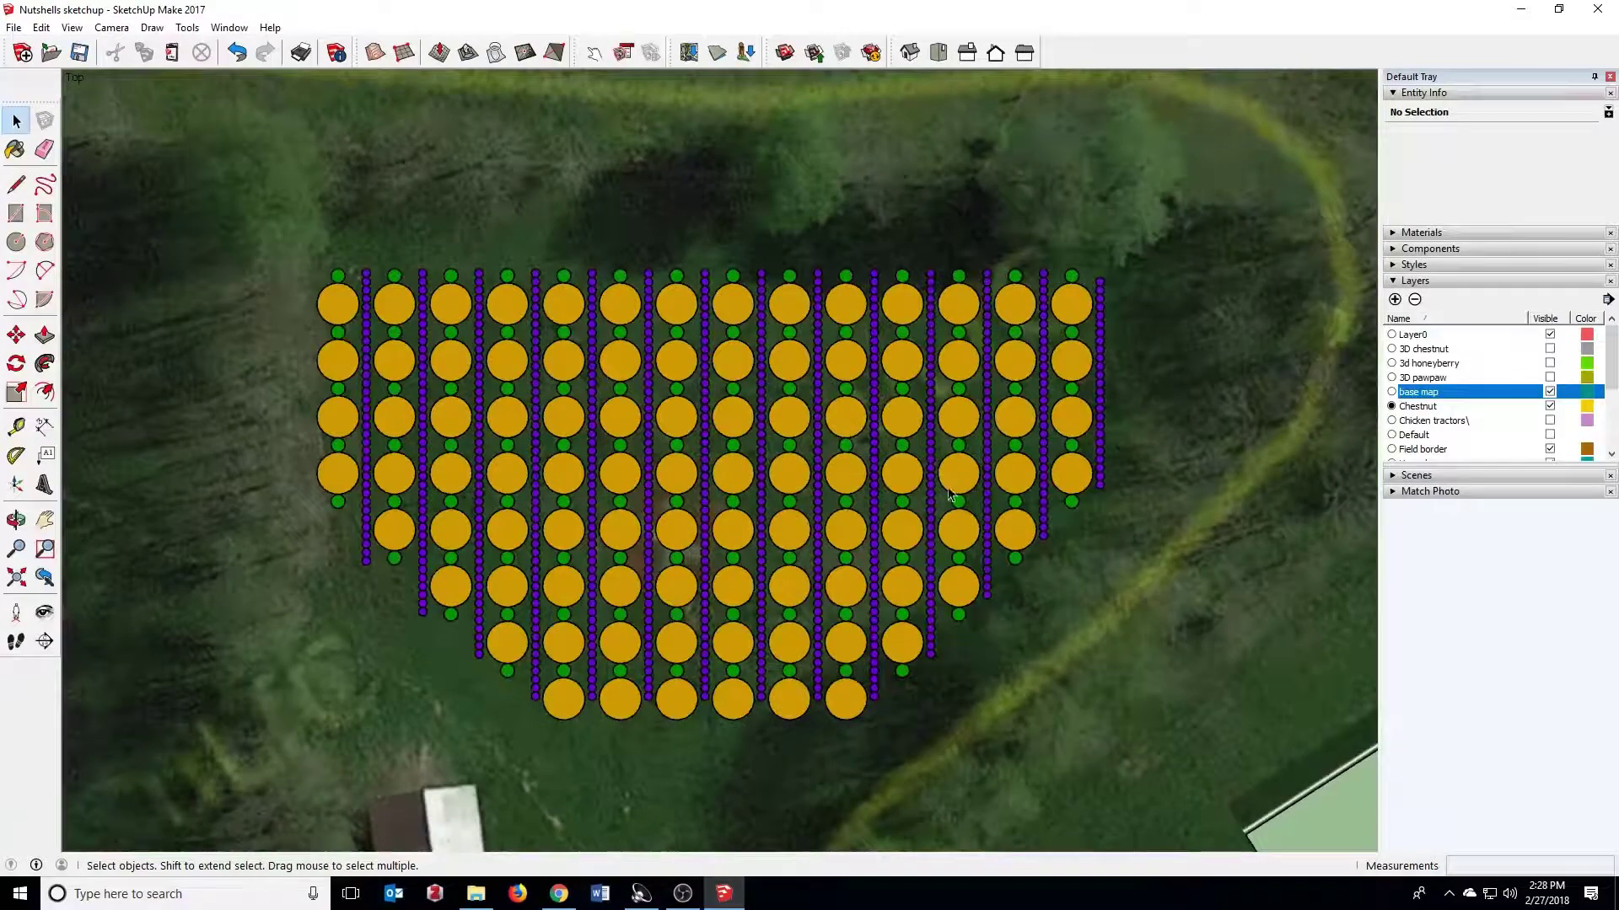
middle_drag(847, 413, 795, 379)
scroll(795, 370, down, 4)
scroll(831, 504, up, 4)
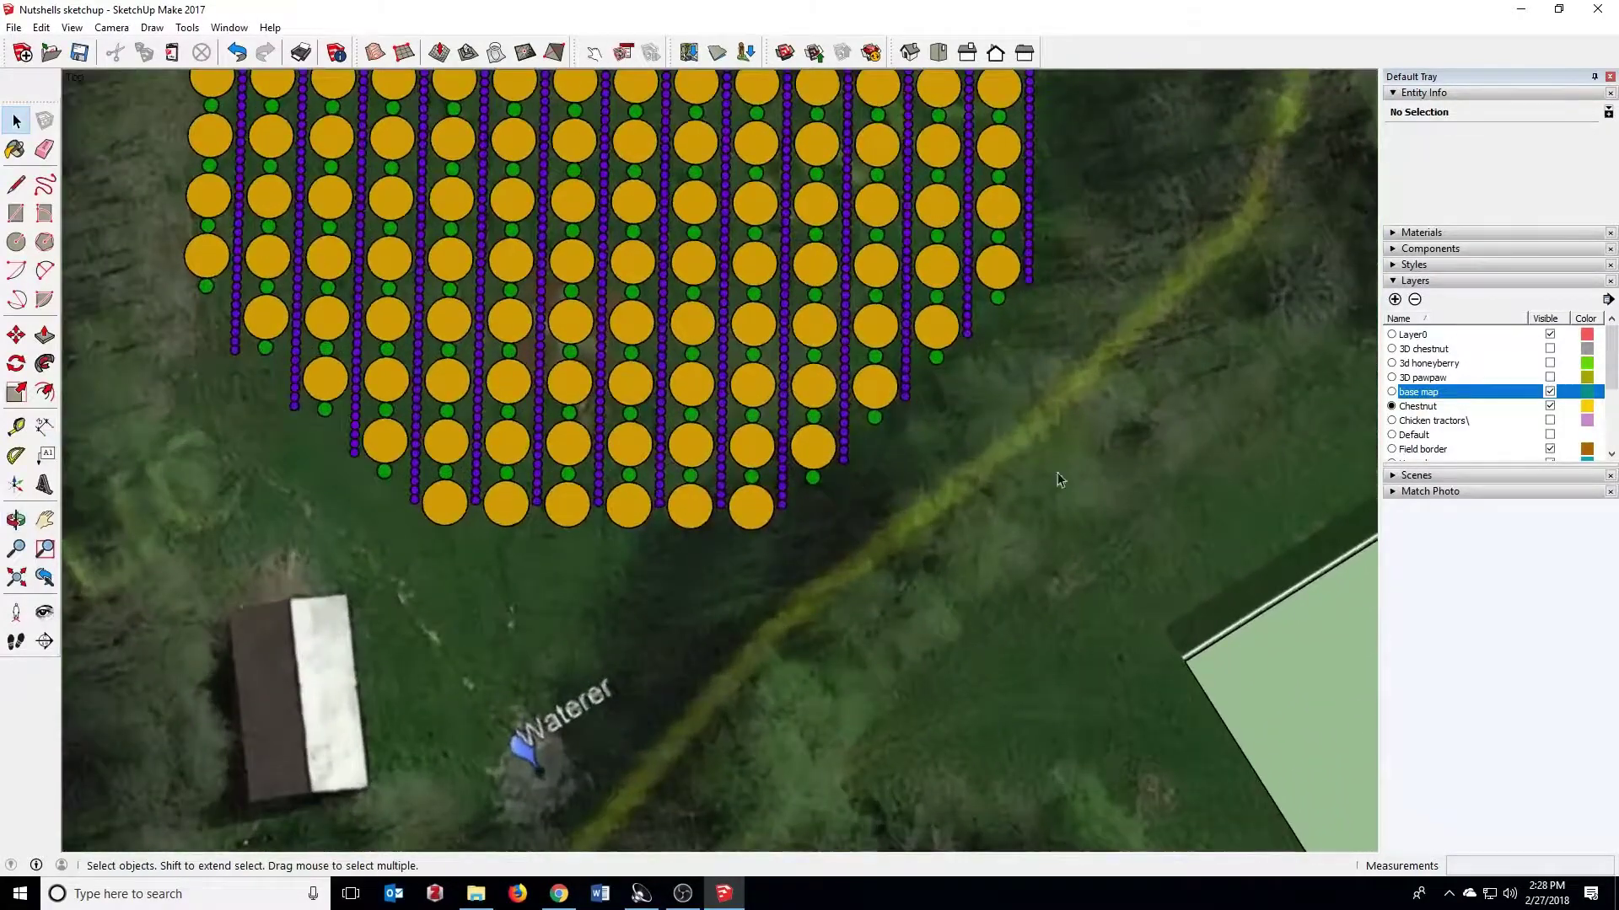
middle_drag(987, 430, 1007, 388)
scroll(1003, 379, down, 3)
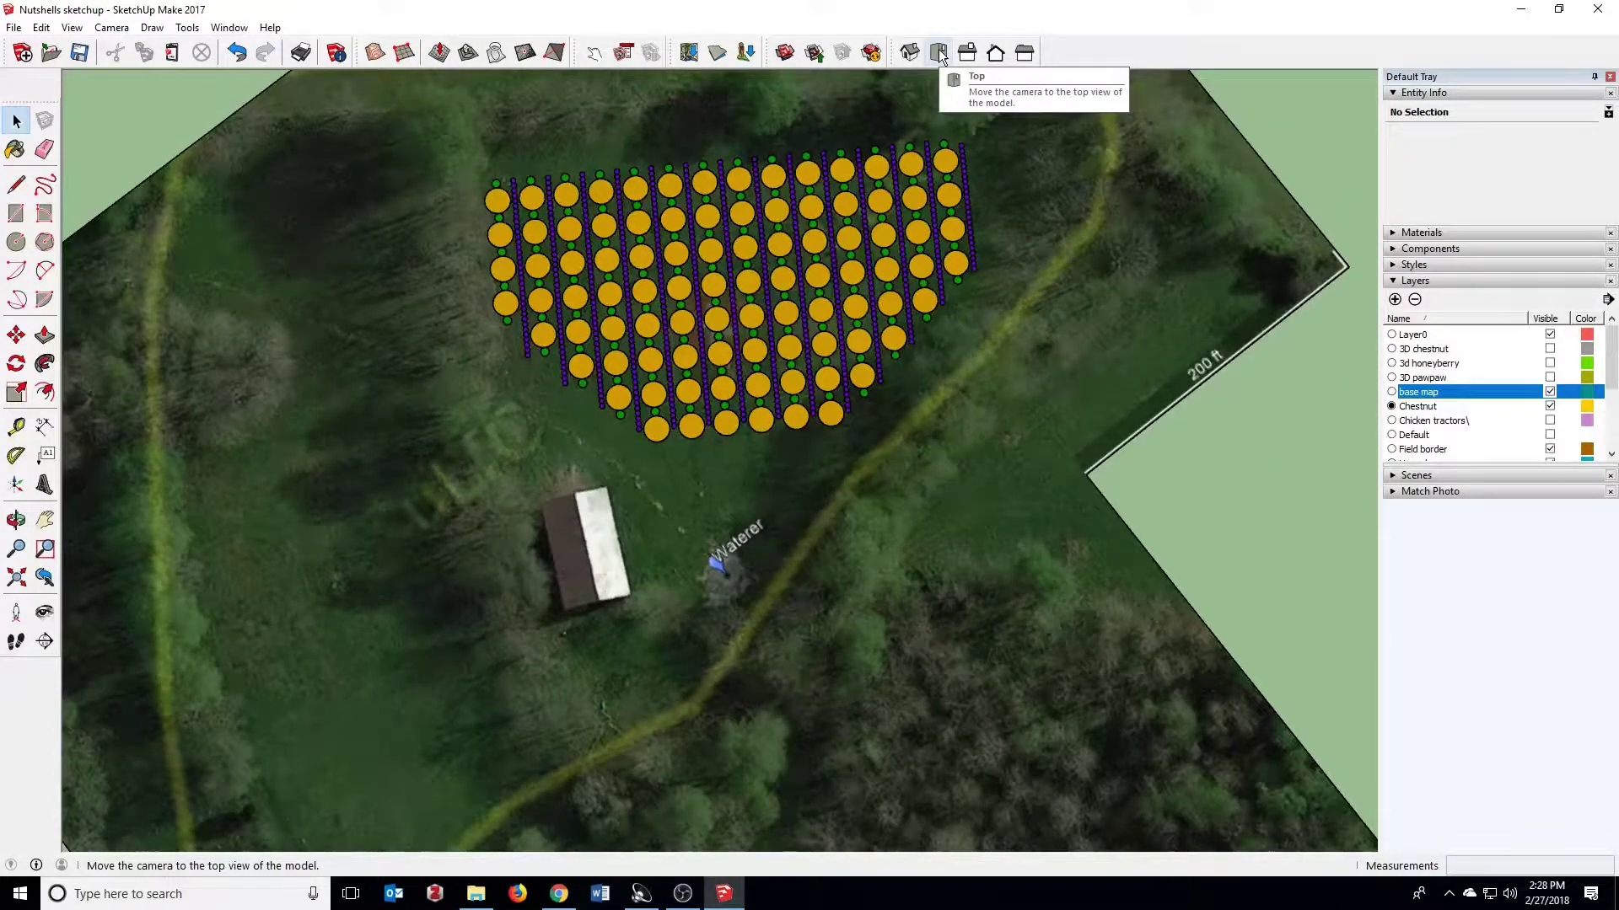
click(939, 53)
scroll(715, 636, up, 2)
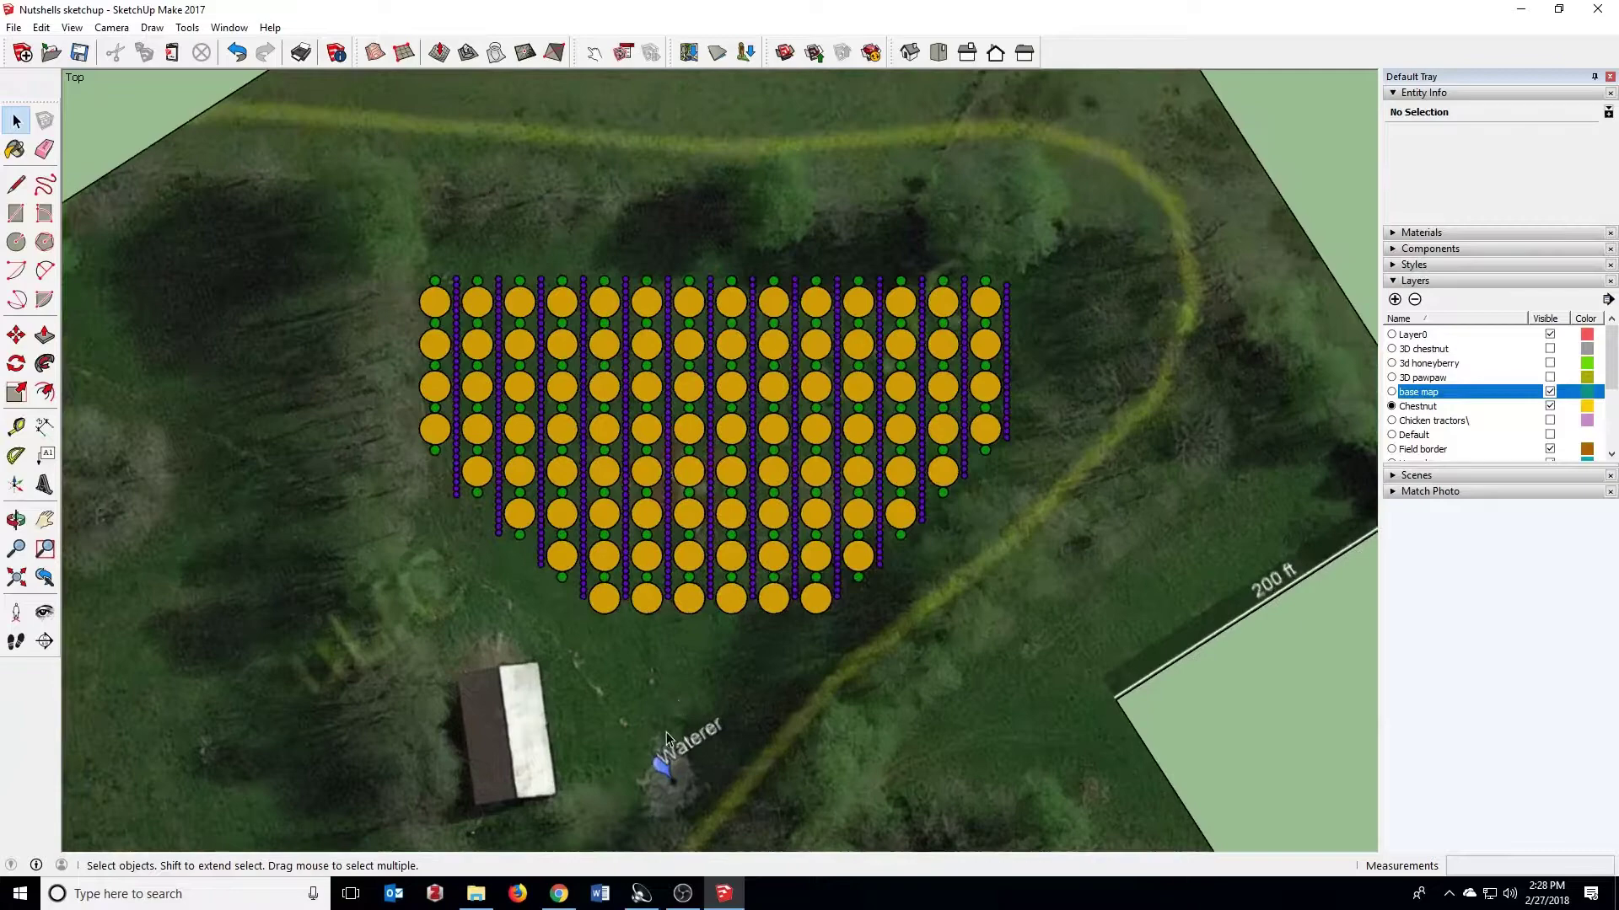
scroll(641, 479, down, 2)
scroll(706, 813, up, 2)
scroll(708, 689, down, 2)
scroll(709, 690, down, 5)
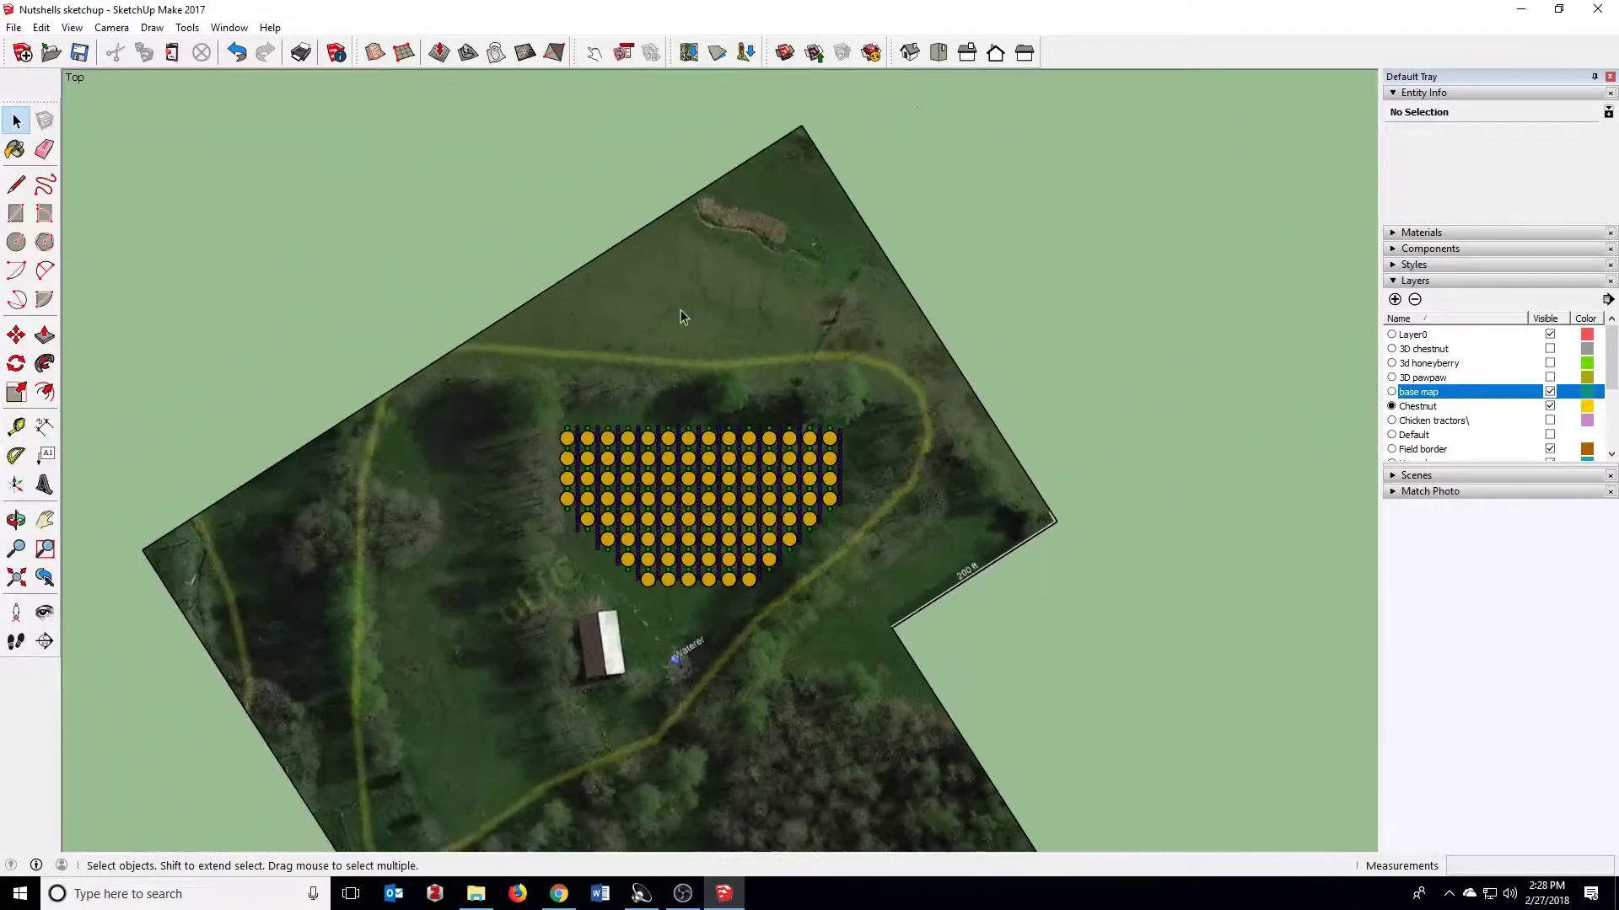
scroll(674, 354, down, 3)
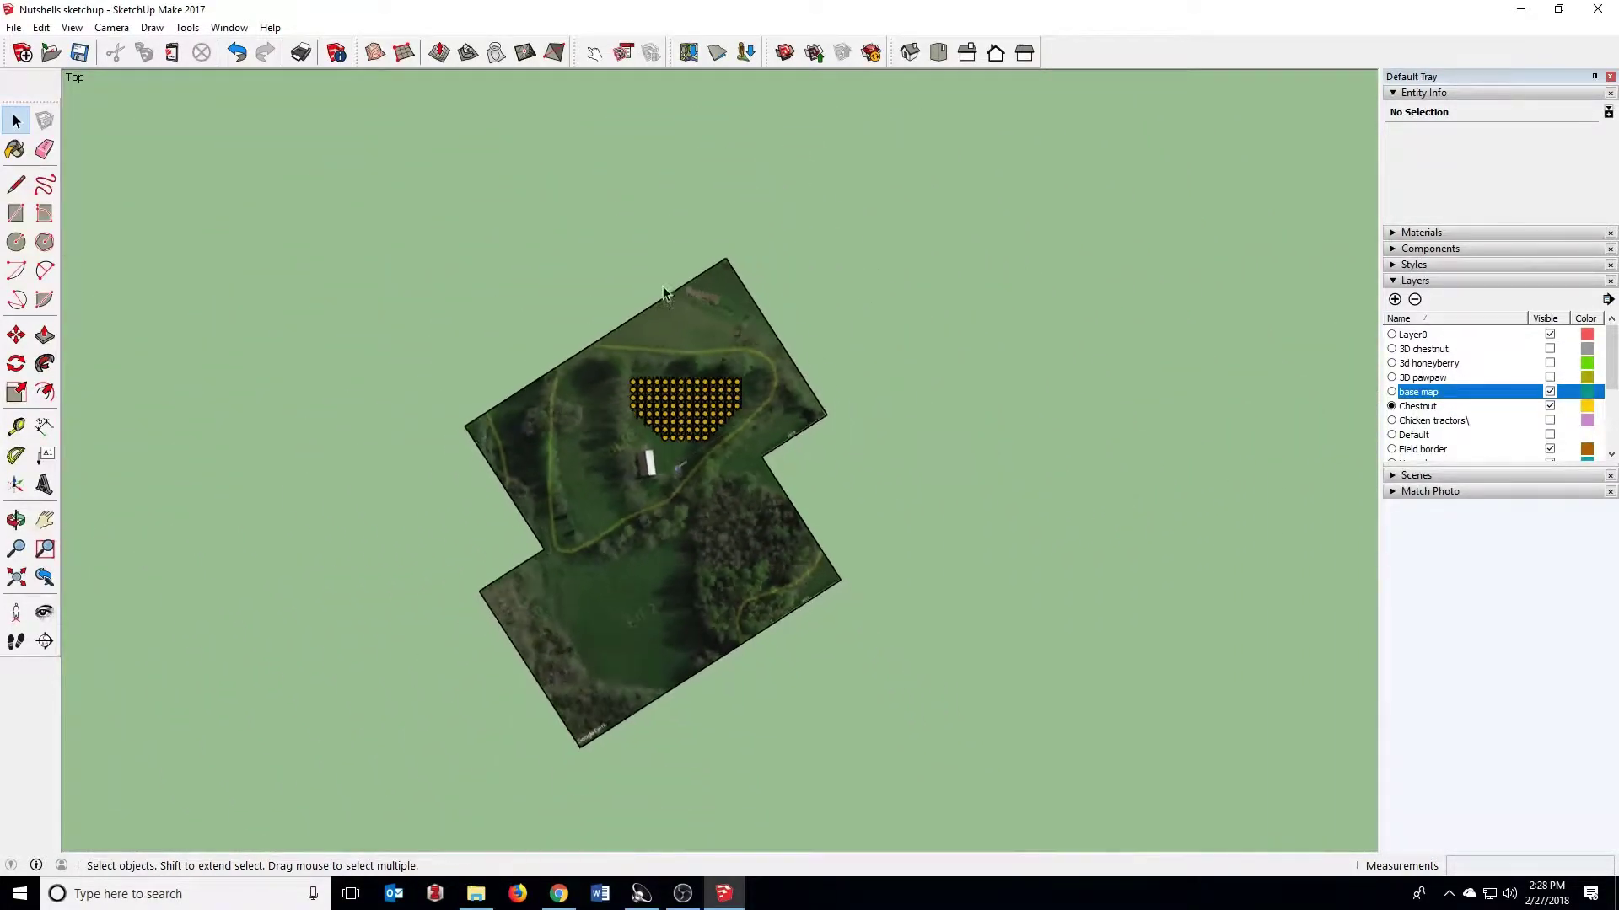
Step: Rotate the base map and all plantings clockwise by 32.8 degrees about the map's inner corner, aligning its 200 ft edge horizontally
scroll(674, 574, up, 2)
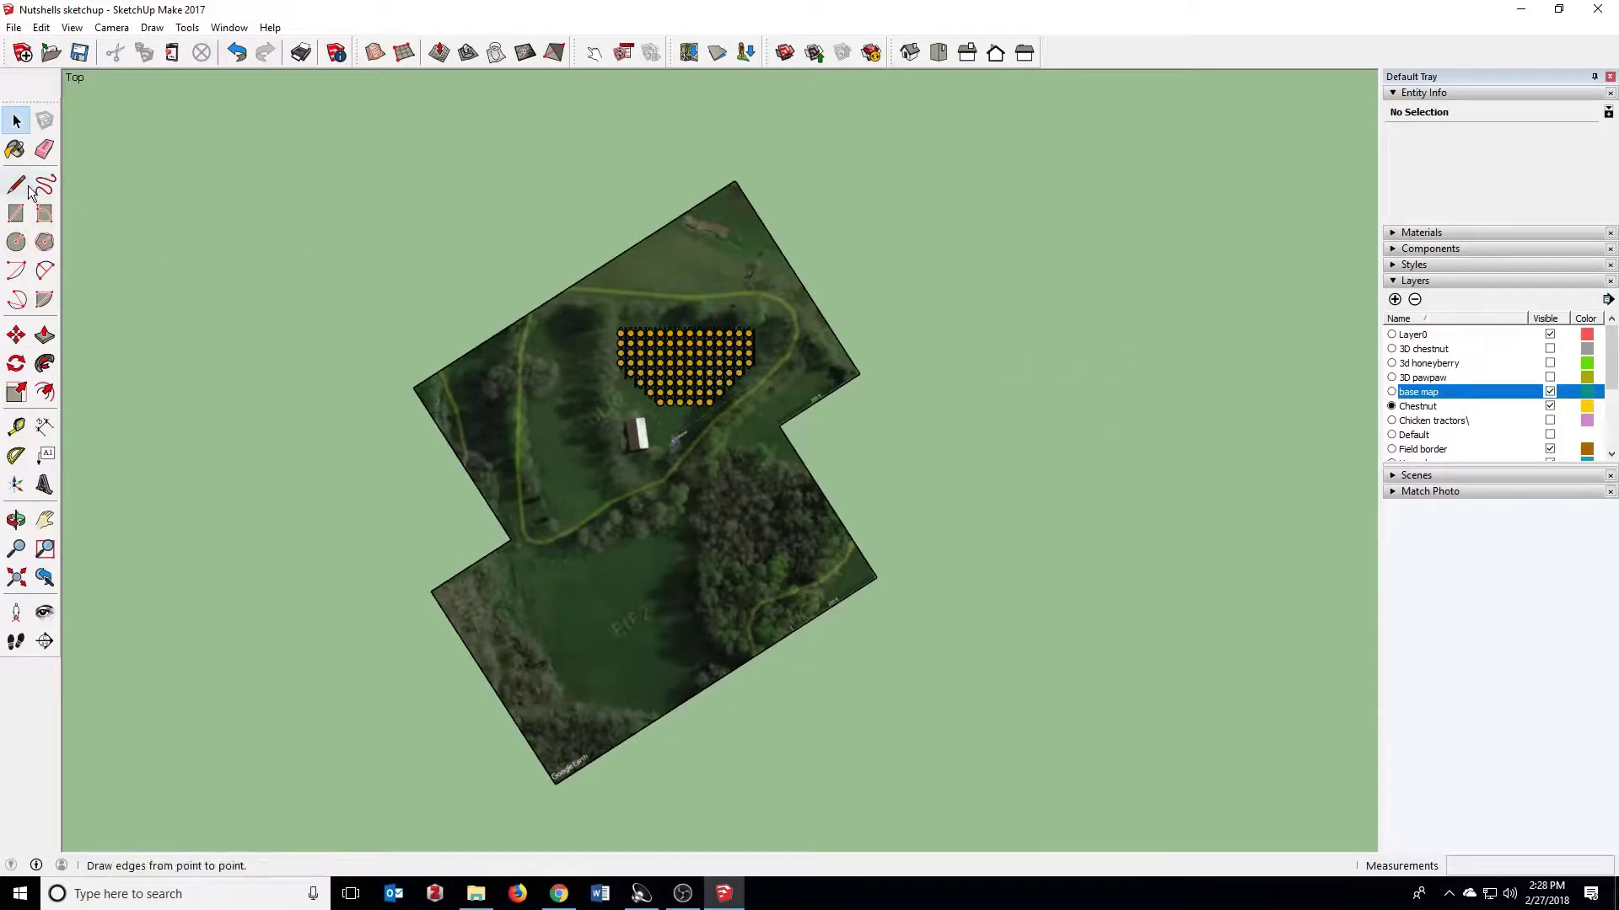
drag(204, 119, 1047, 841)
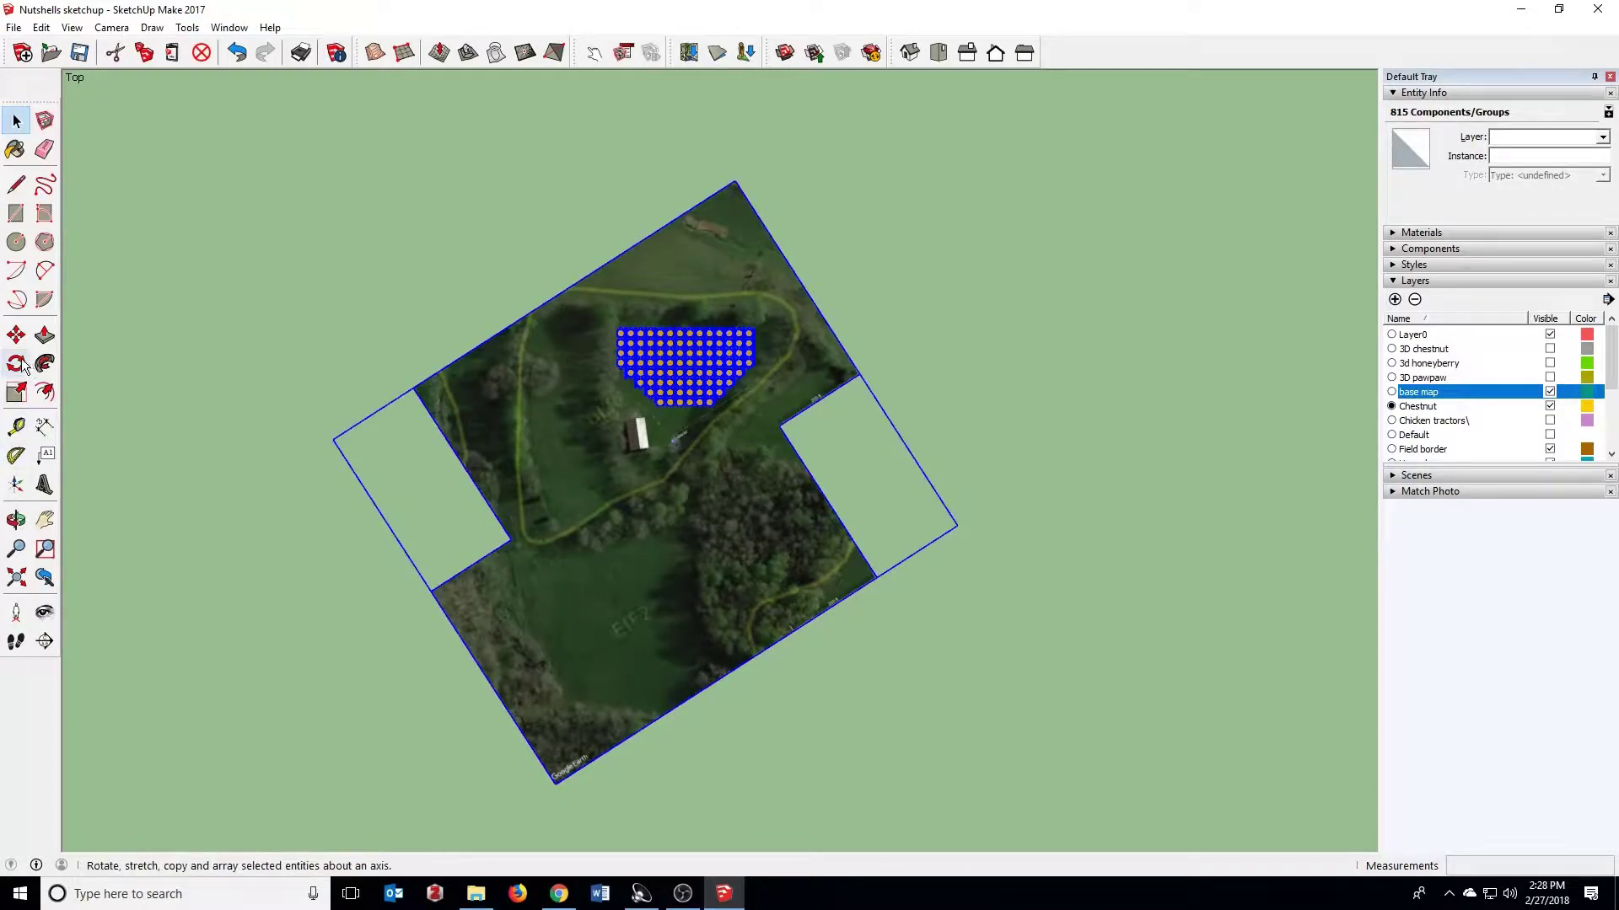
click(16, 363)
click(779, 426)
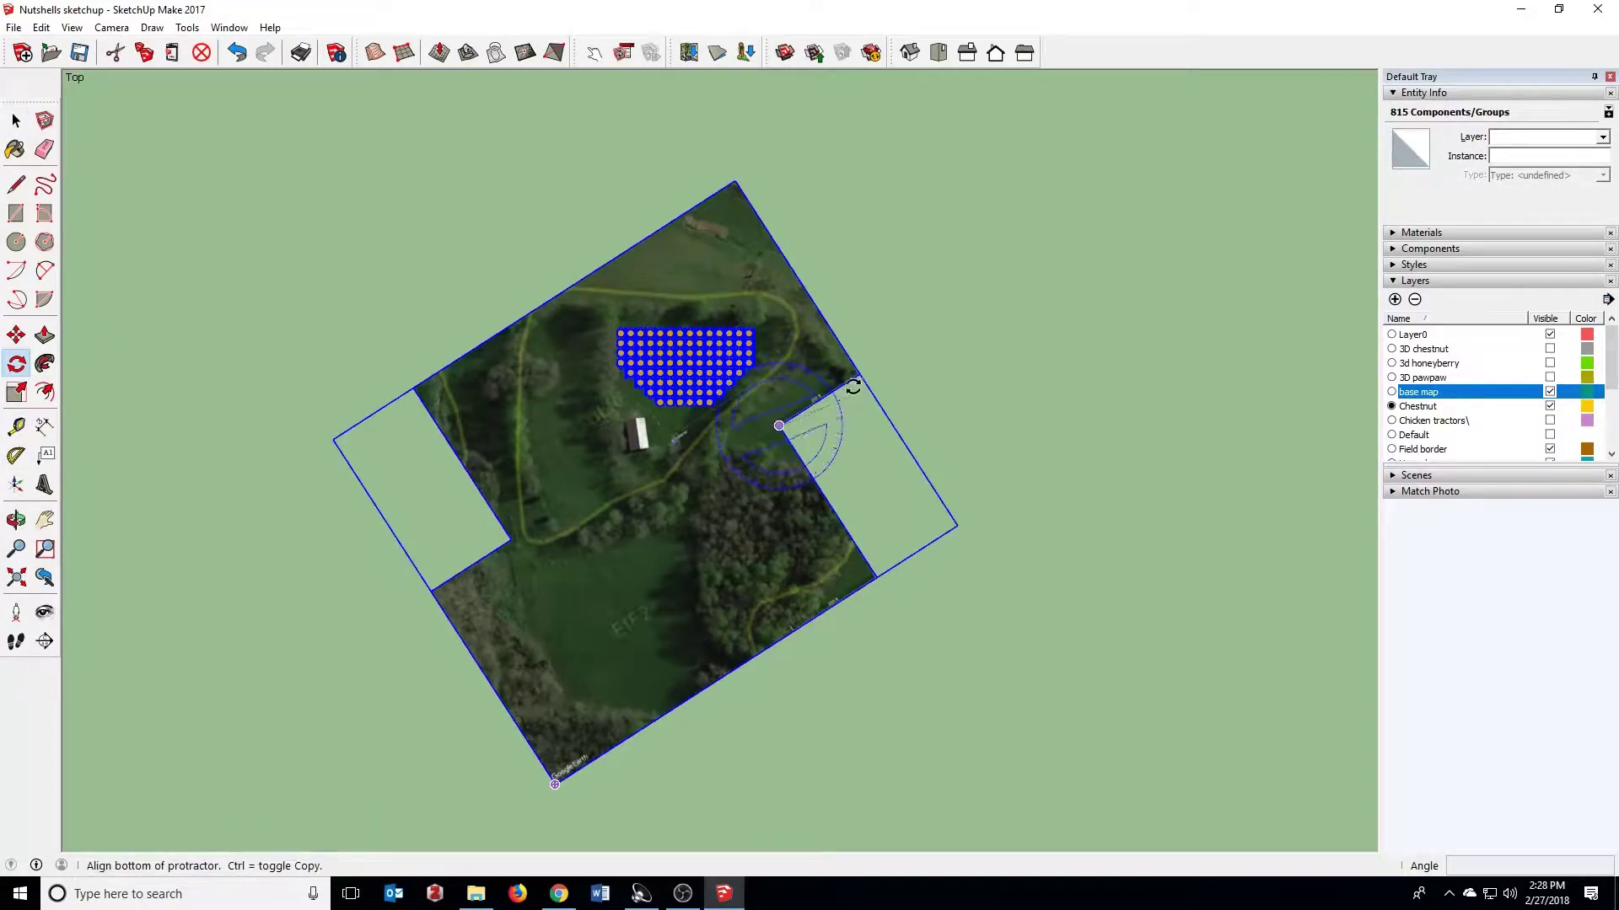
click(866, 386)
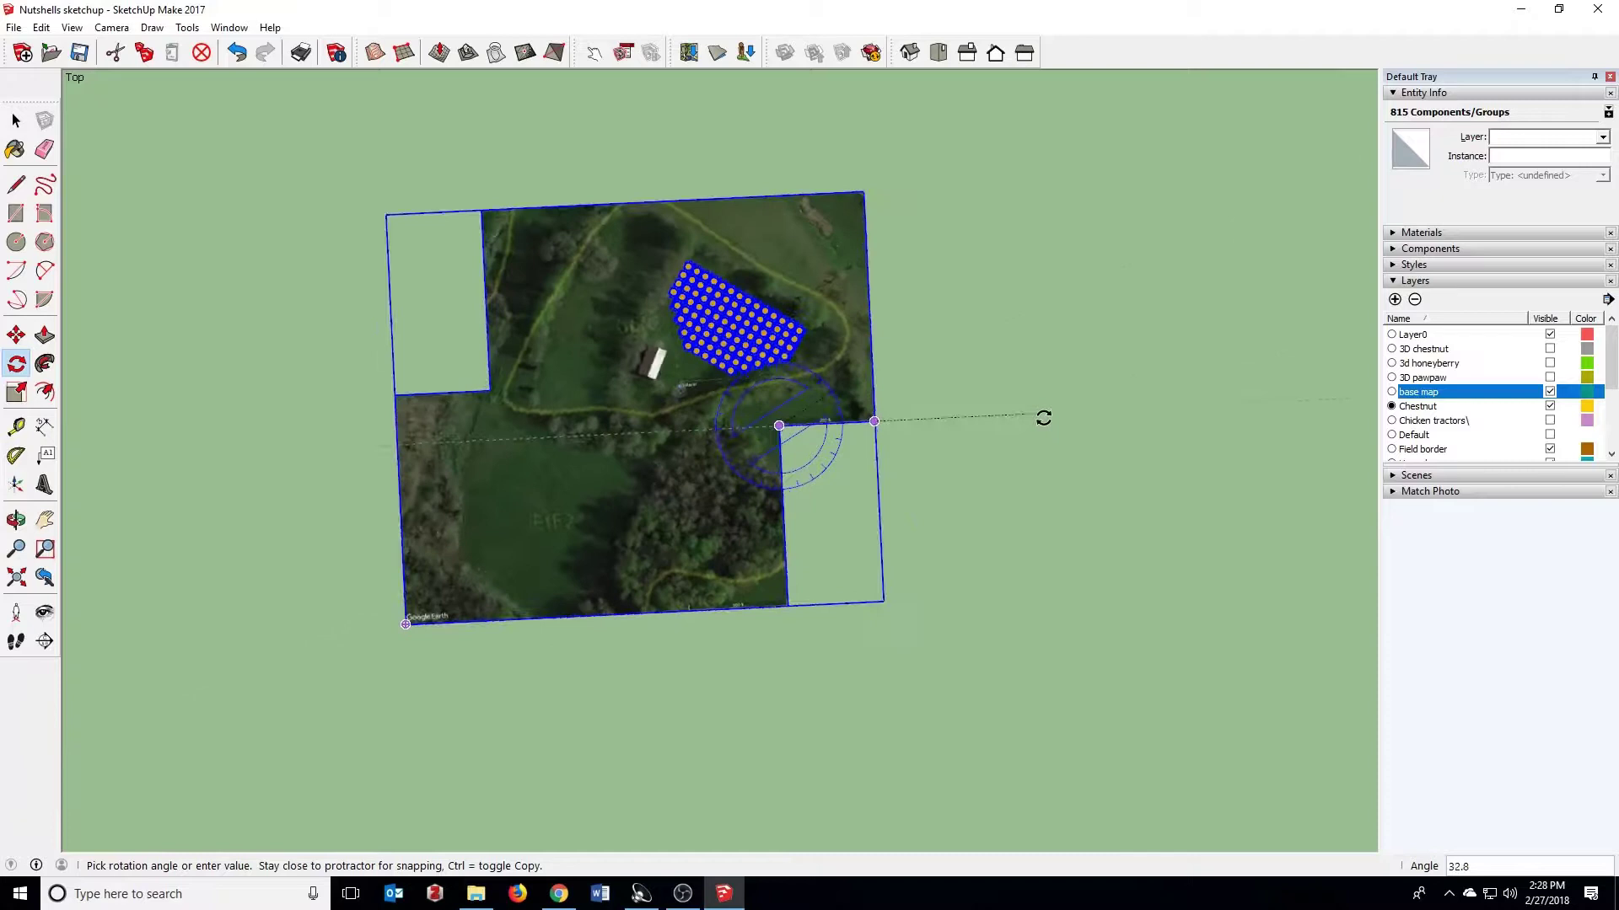
click(1095, 424)
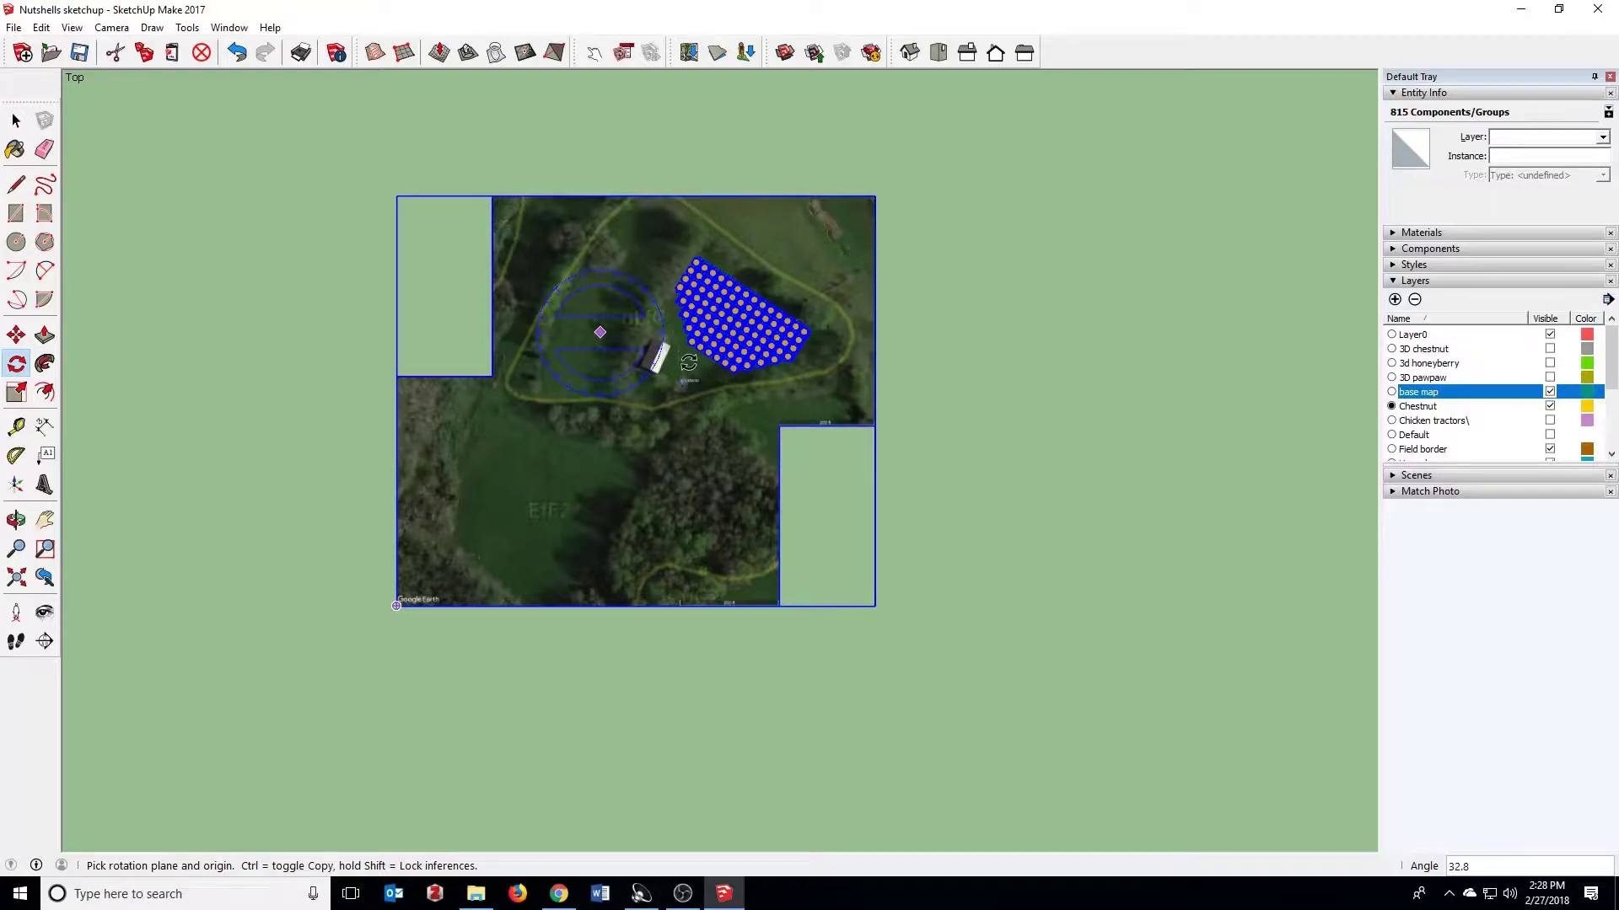
scroll(689, 363, up, 1)
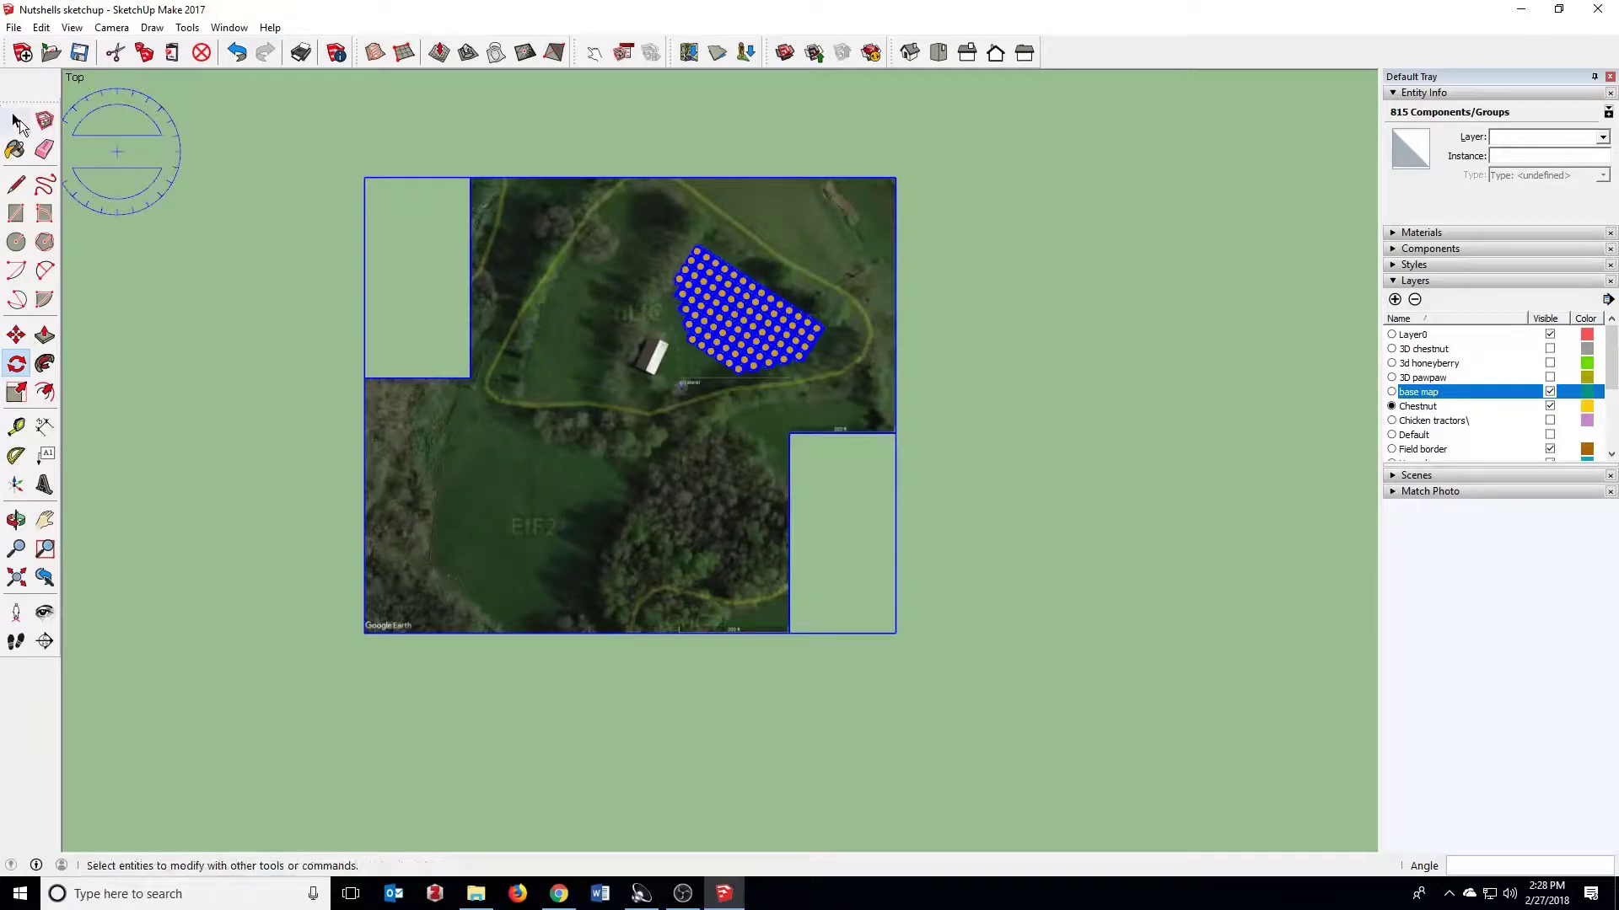
click(16, 120)
Step: Clear the selection and examine the rotated planting layout around the barn and the waterer
scroll(740, 362, up, 5)
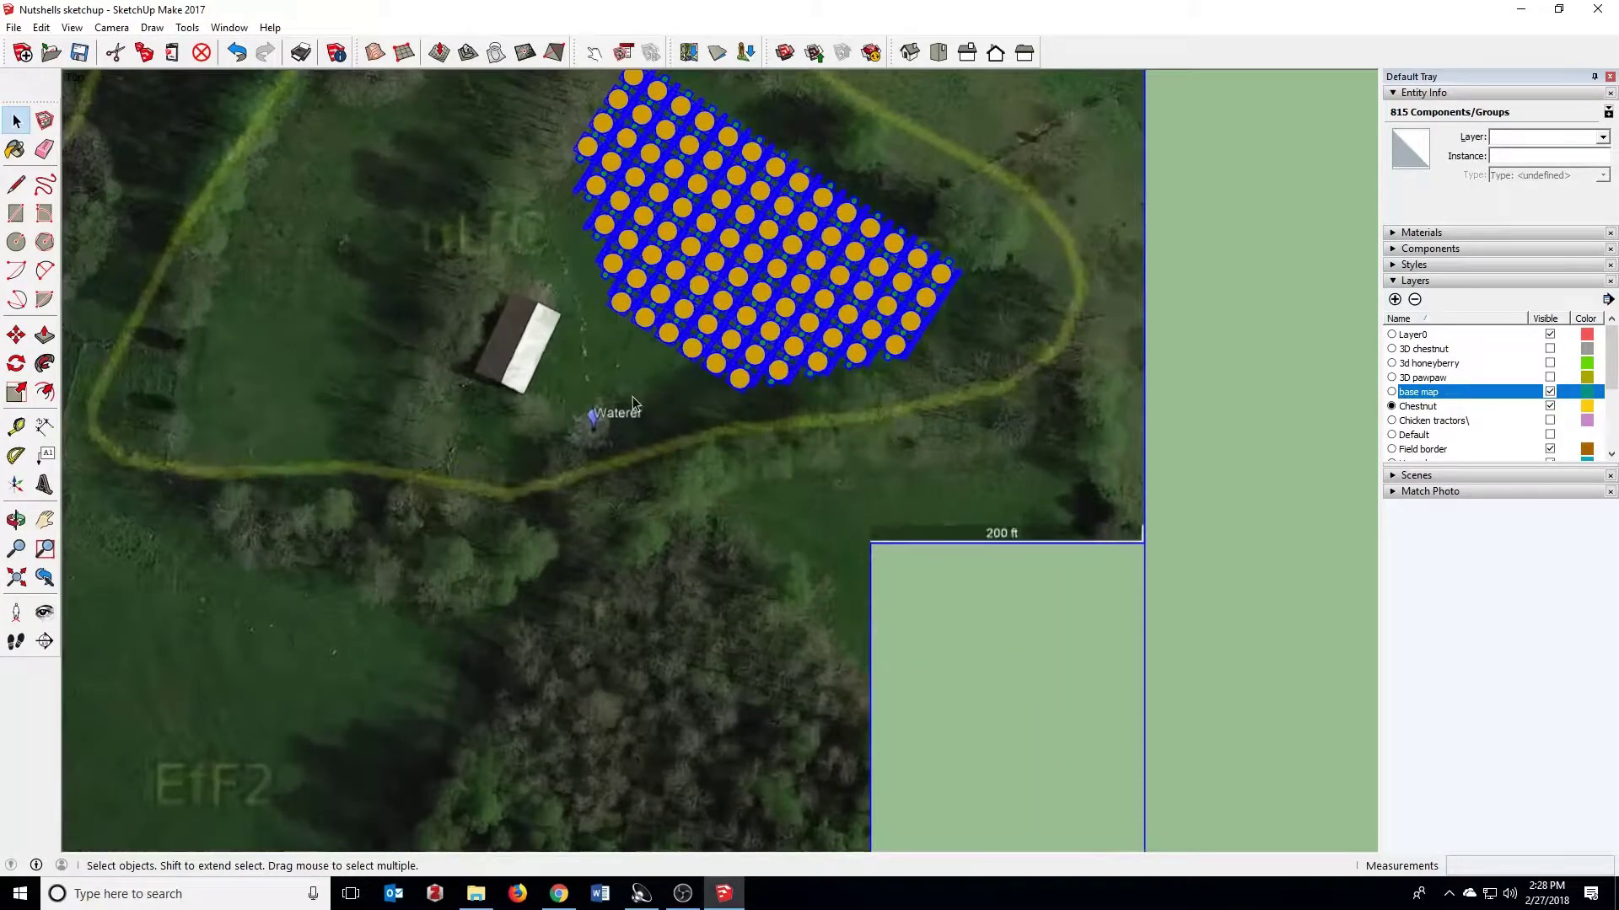
scroll(1257, 506, down, 3)
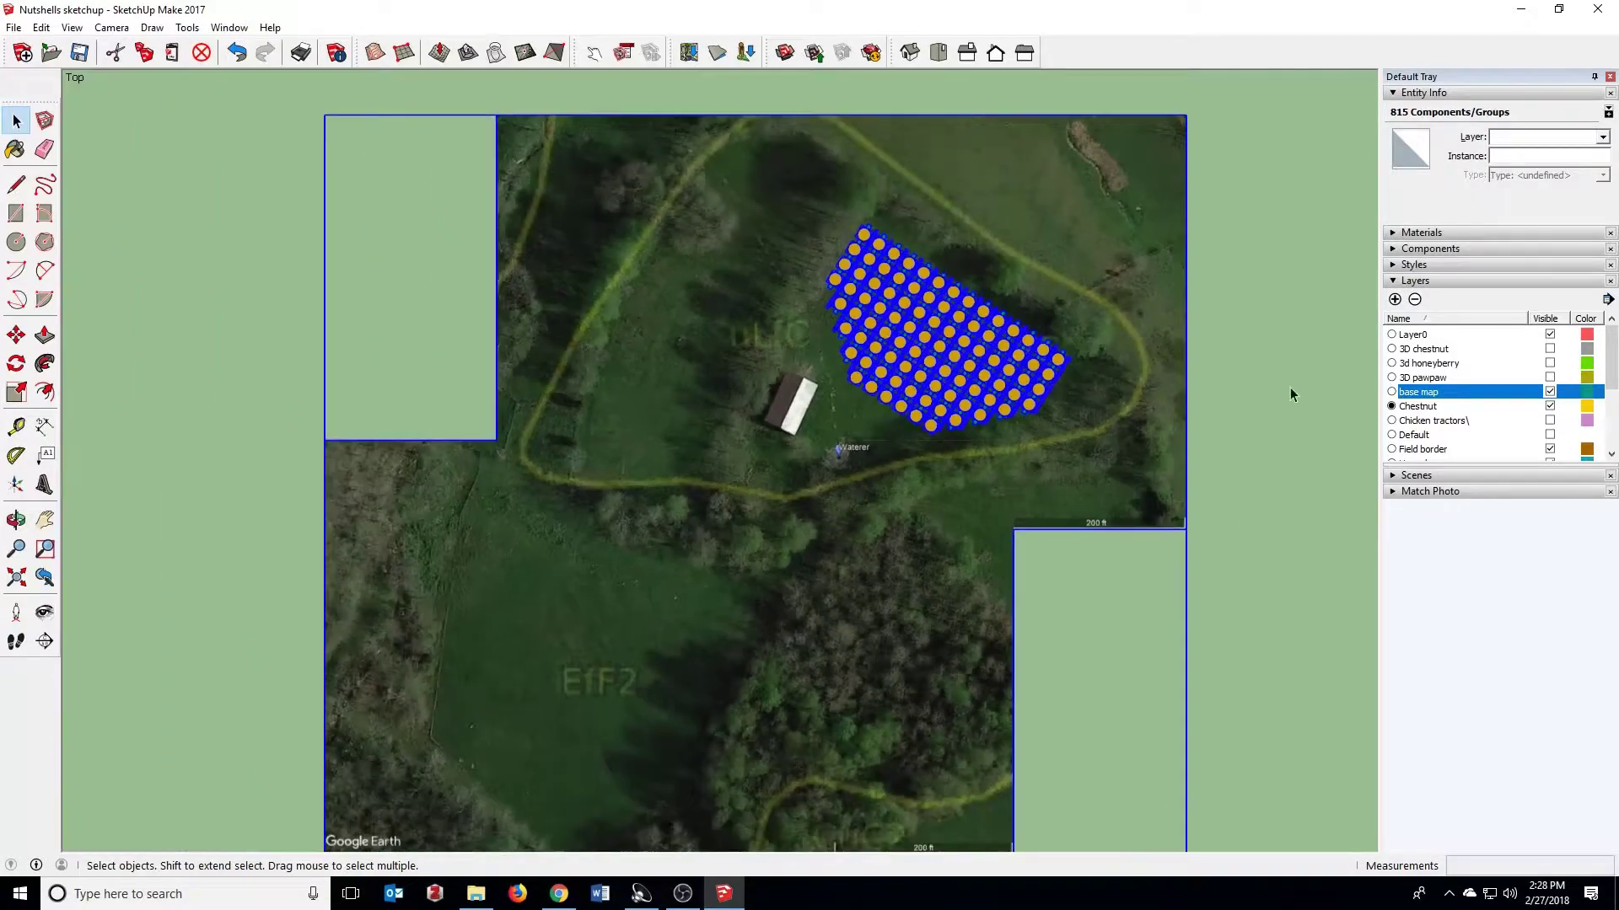
click(1290, 387)
scroll(1022, 264, up, 3)
scroll(861, 419, up, 2)
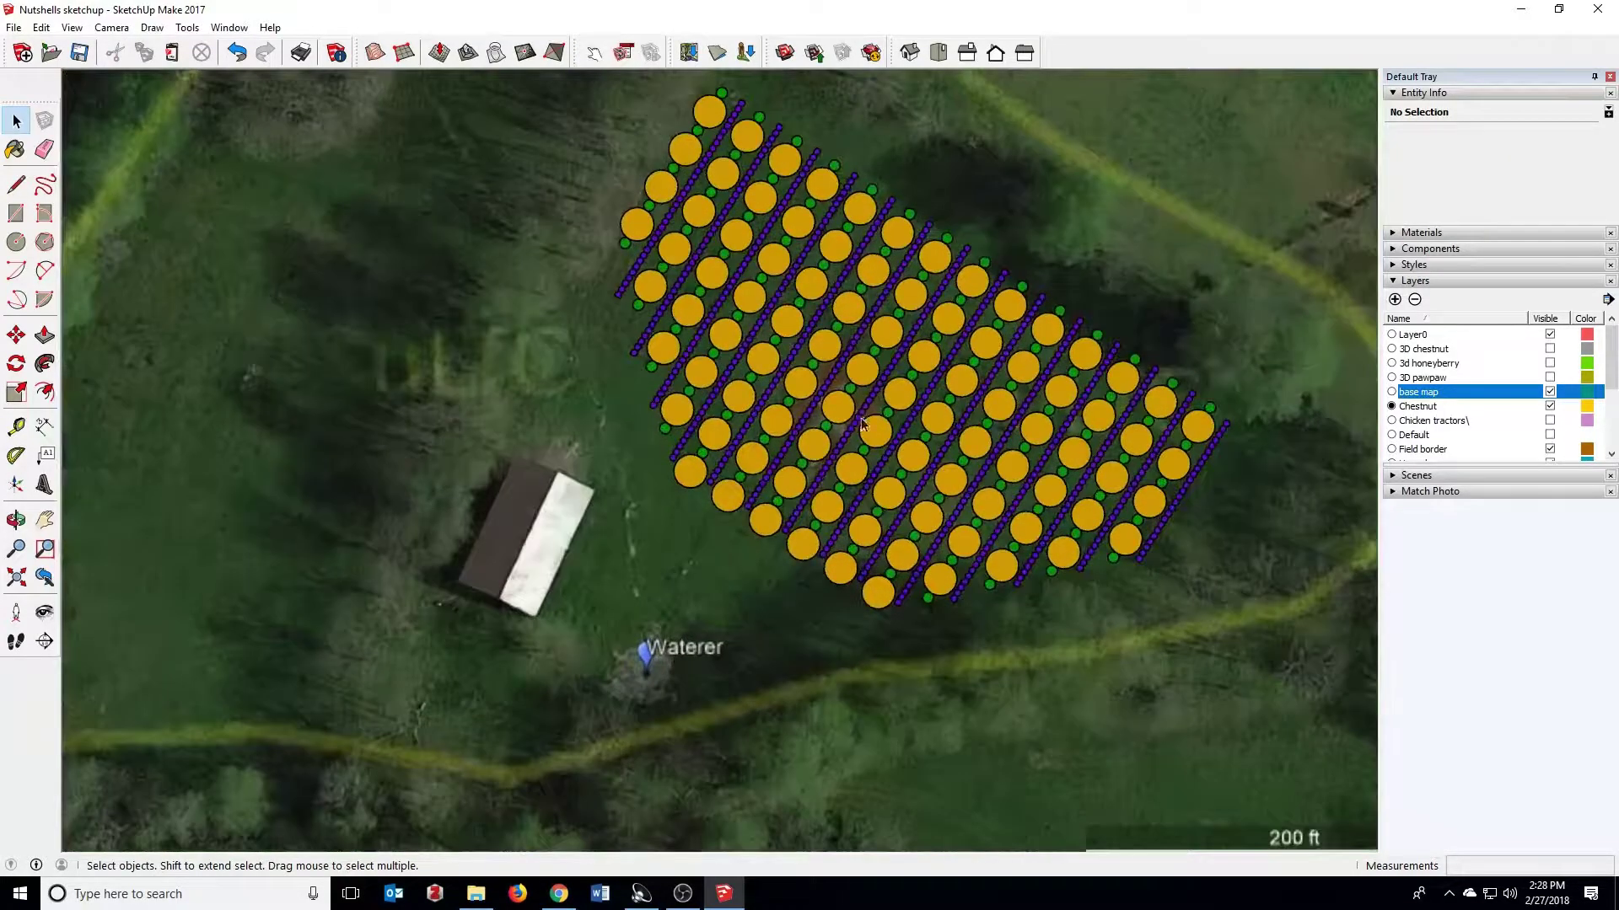
scroll(870, 545, down, 1)
scroll(918, 207, up, 1)
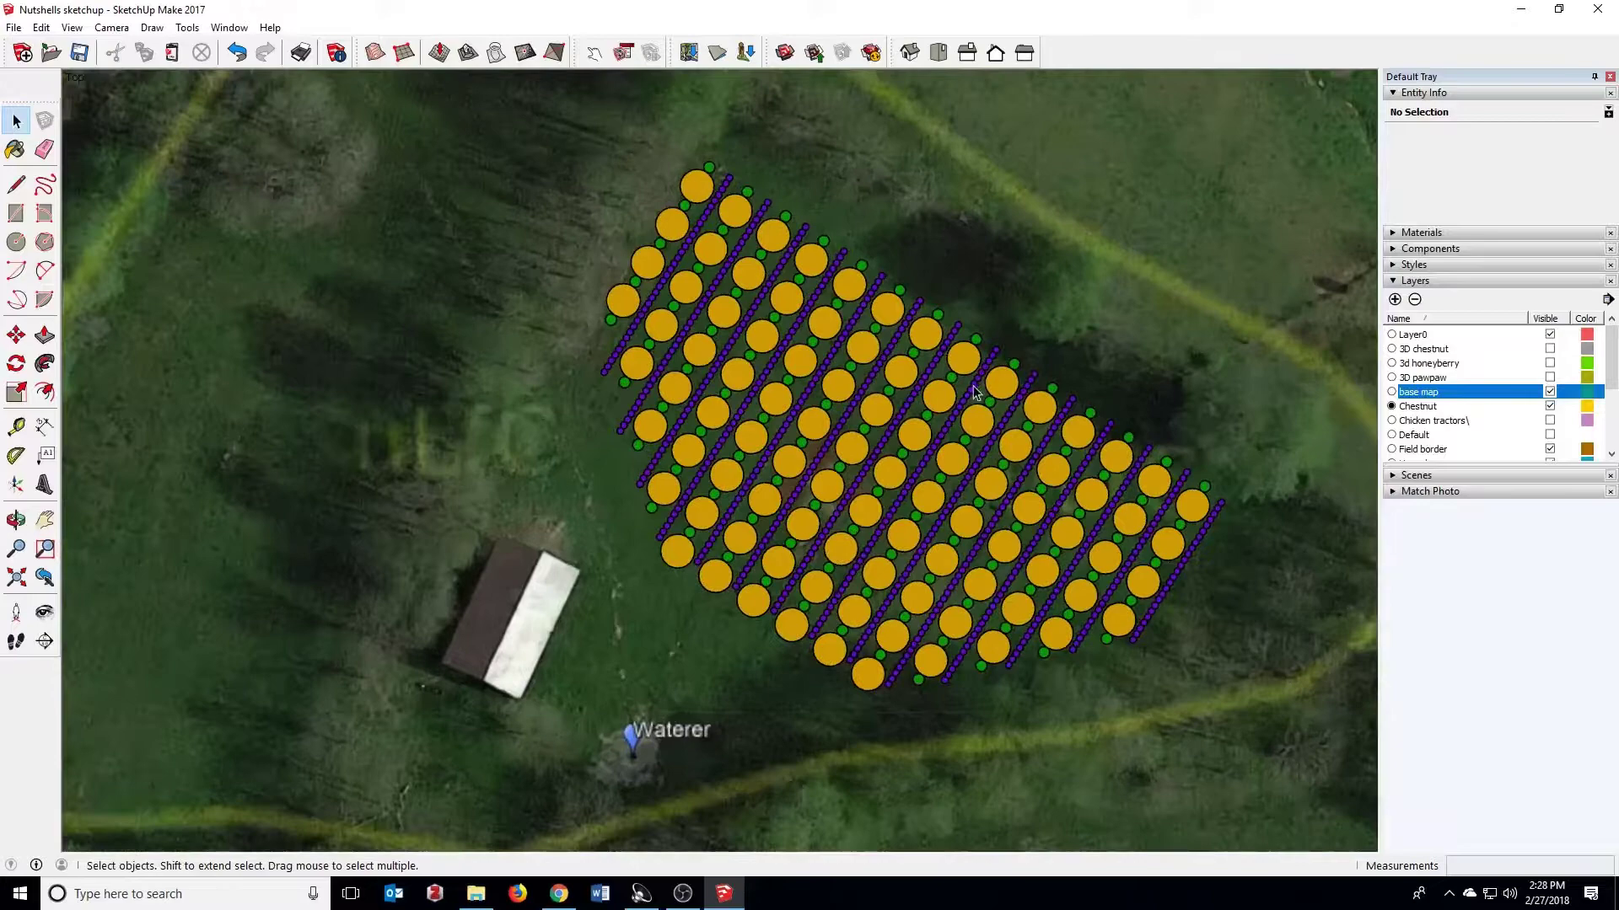
Step: Export the top view of the planting layout as a JPEG image named Nutshells sketchup in the Nutshells folder
scroll(1052, 523, up, 1)
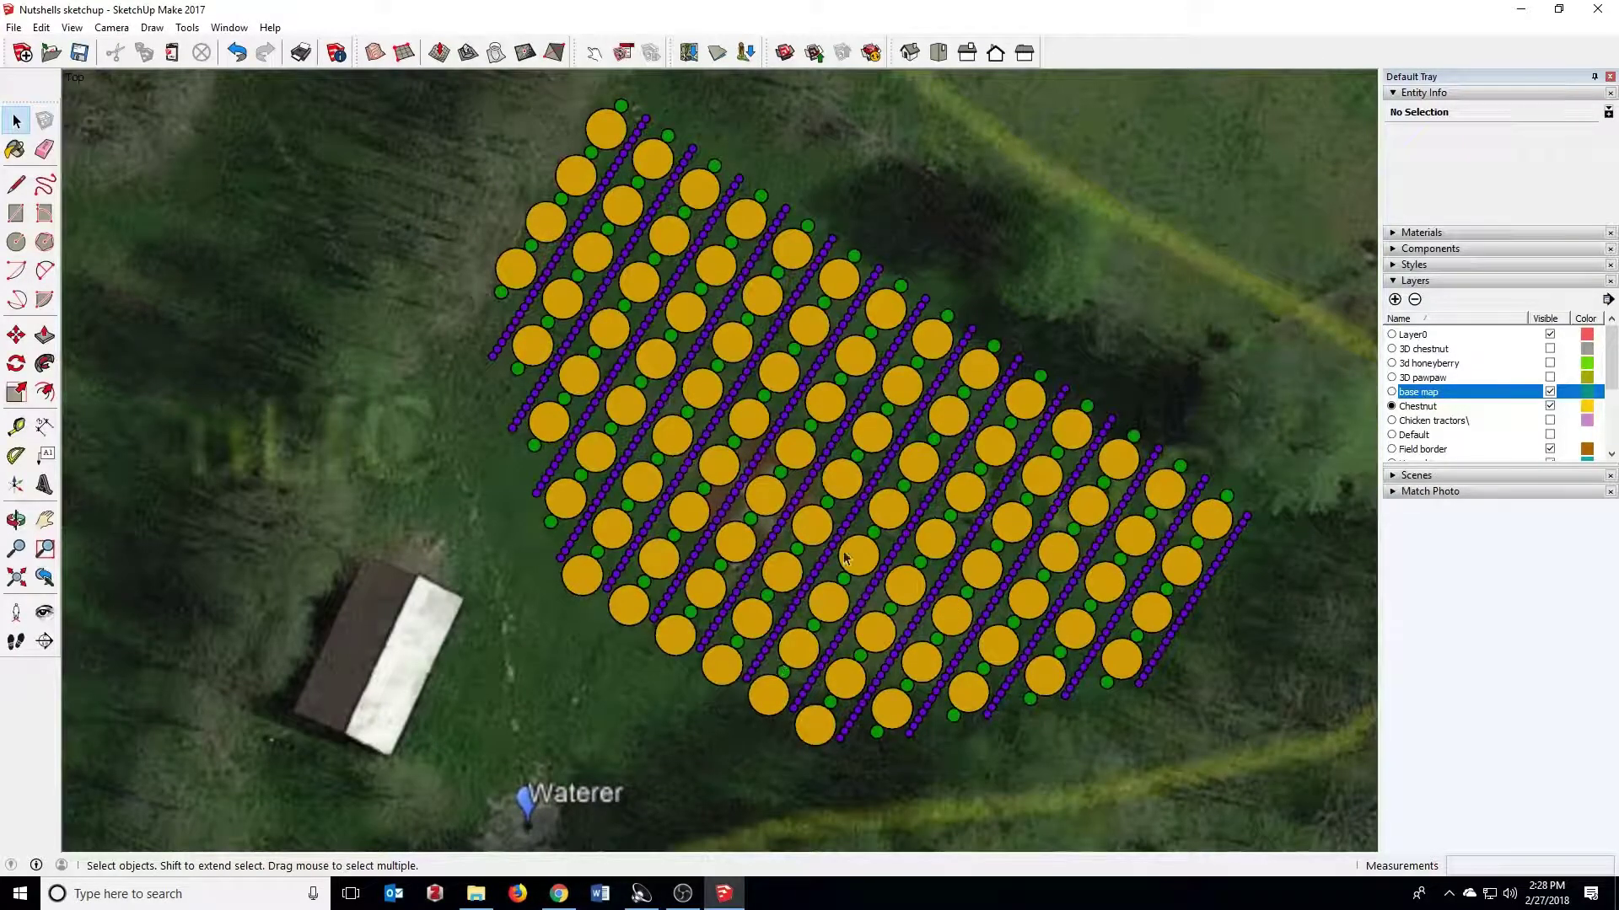
click(13, 27)
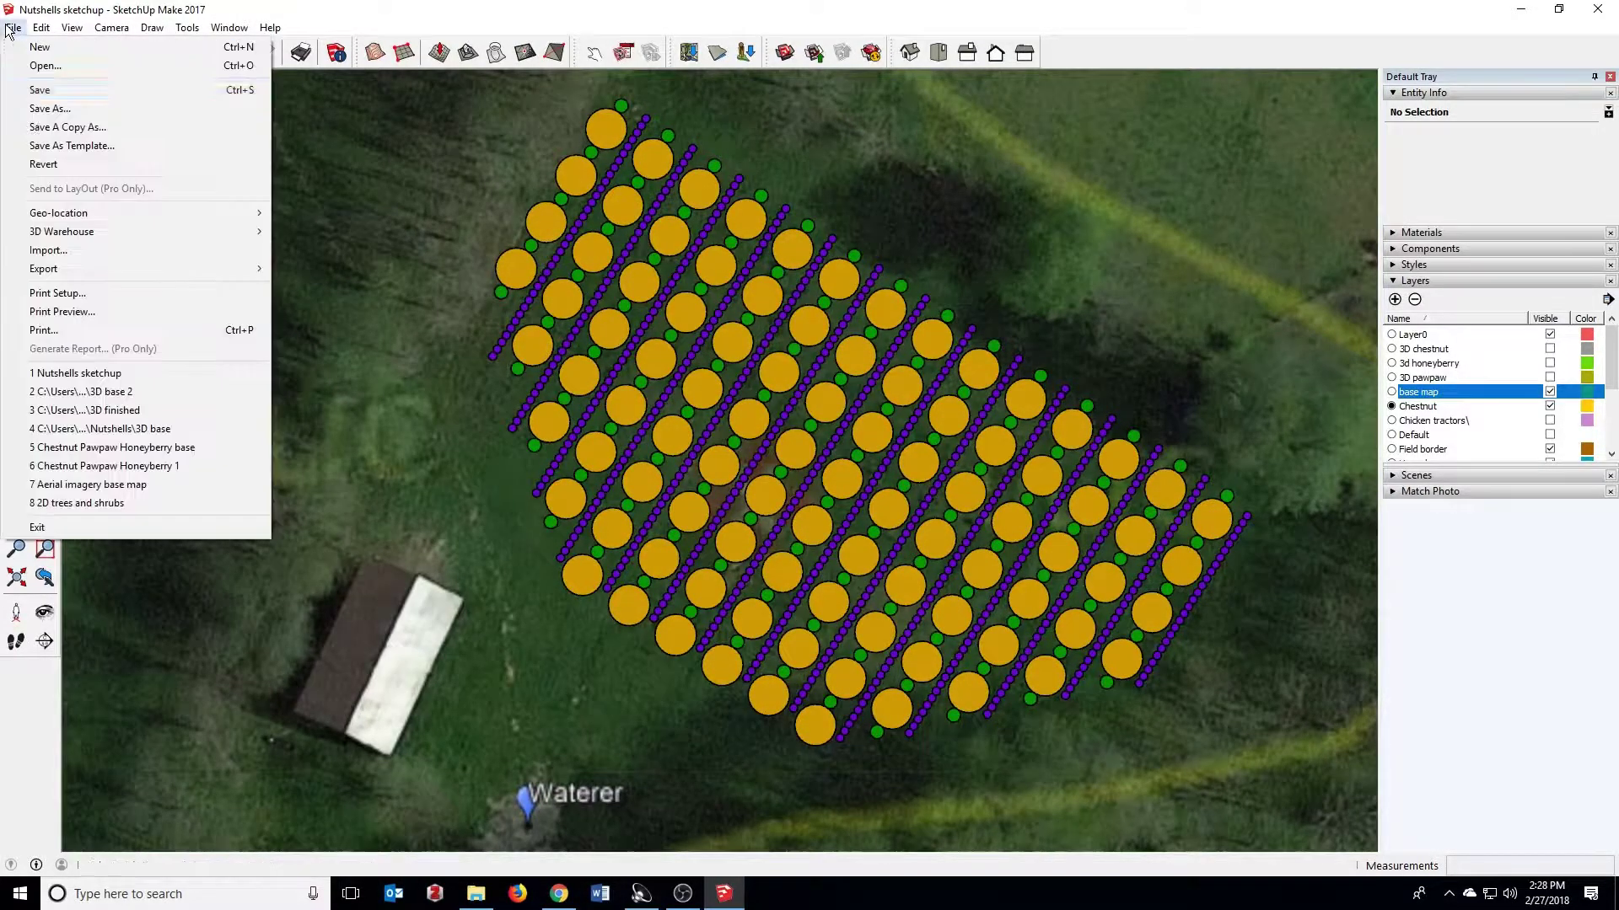
mouse_move(34, 268)
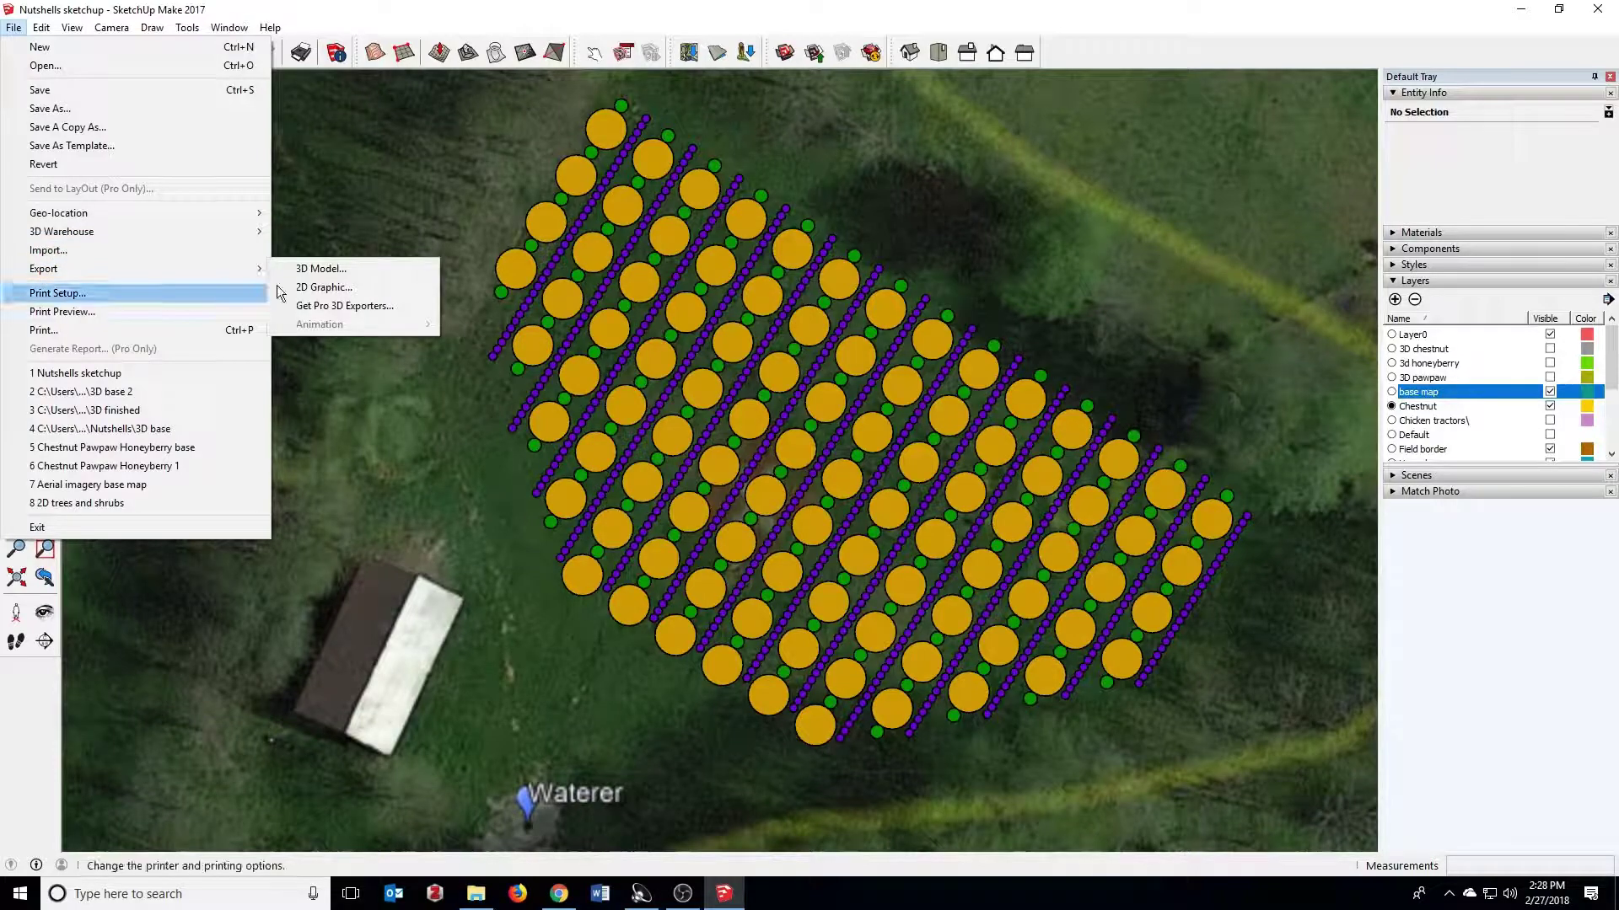
click(318, 287)
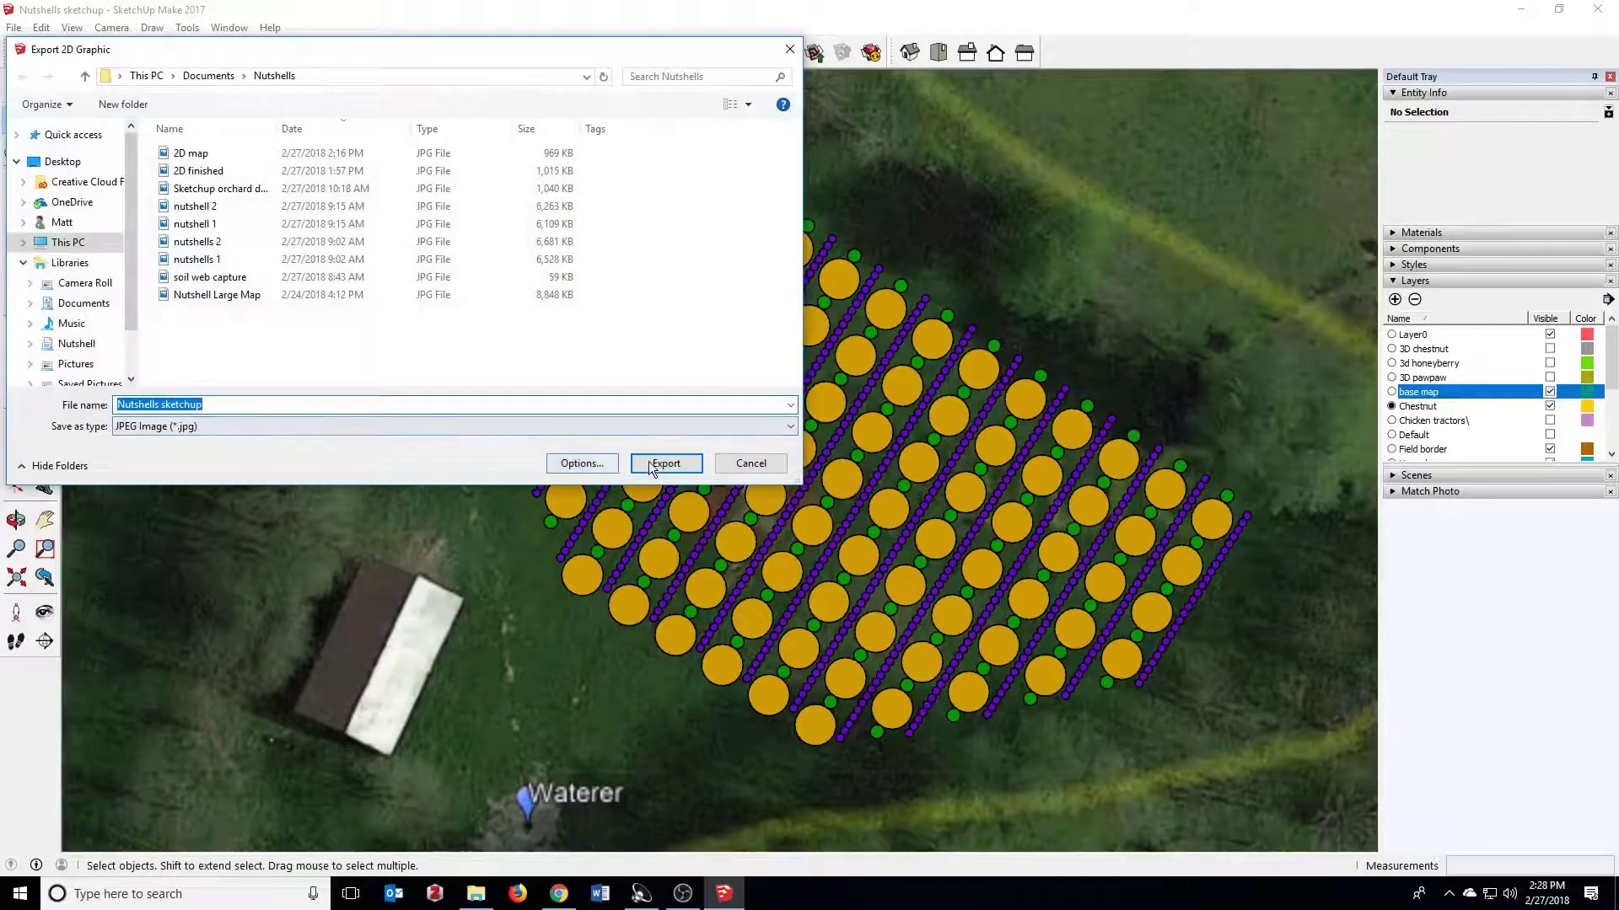
click(652, 462)
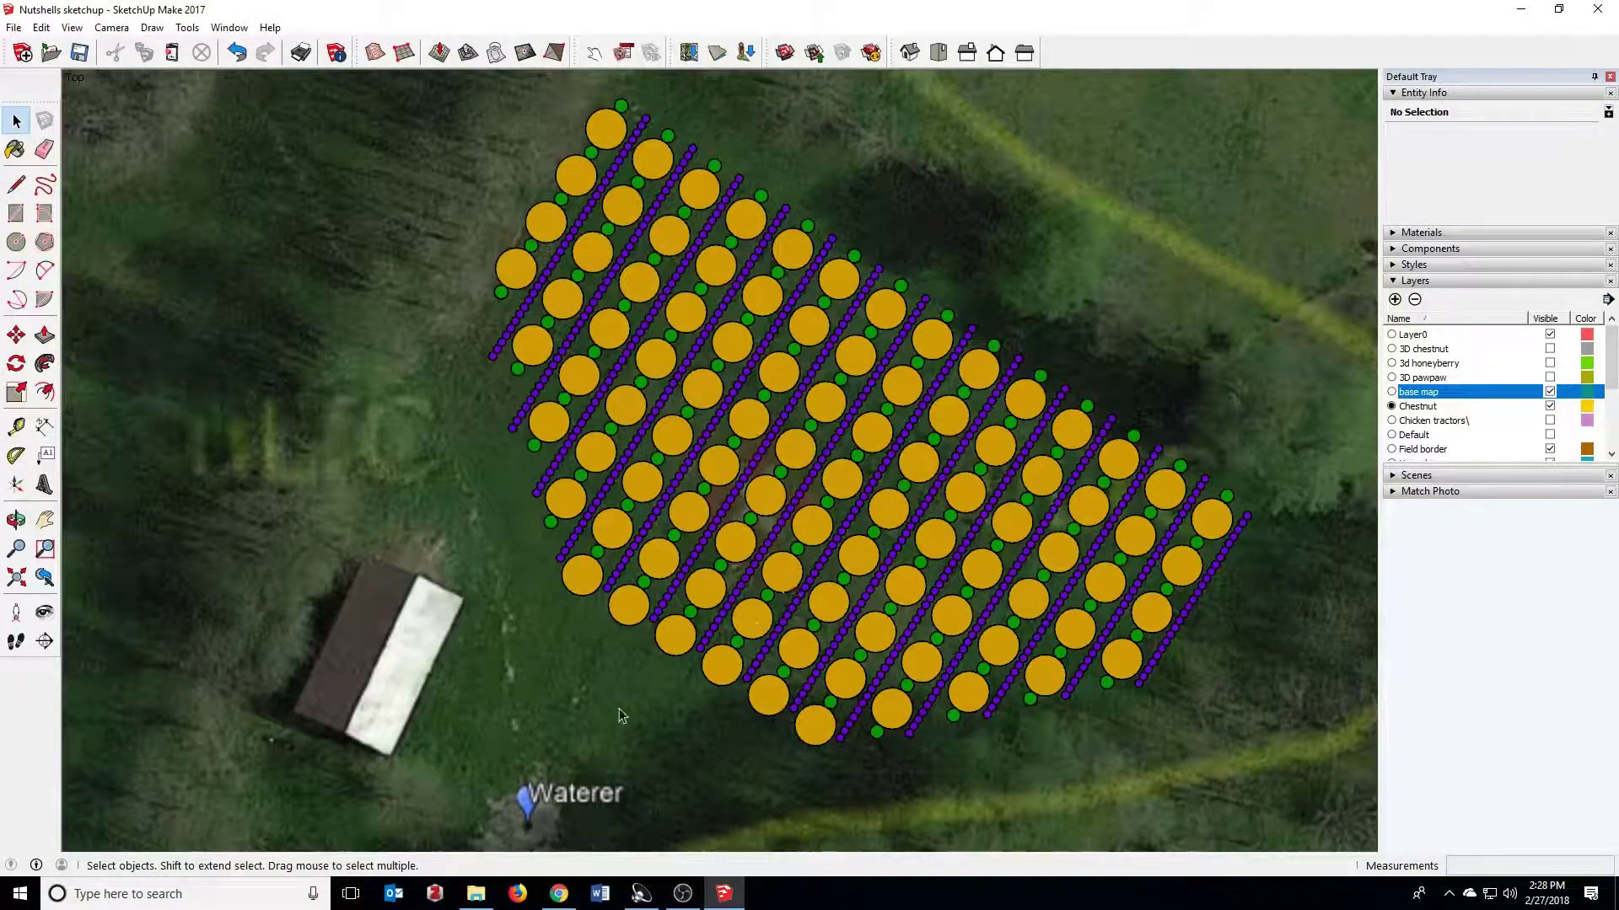
Step: Open the exported Nutshells sketchup image from the Nutshells folder to check it, and return to the model
click(475, 894)
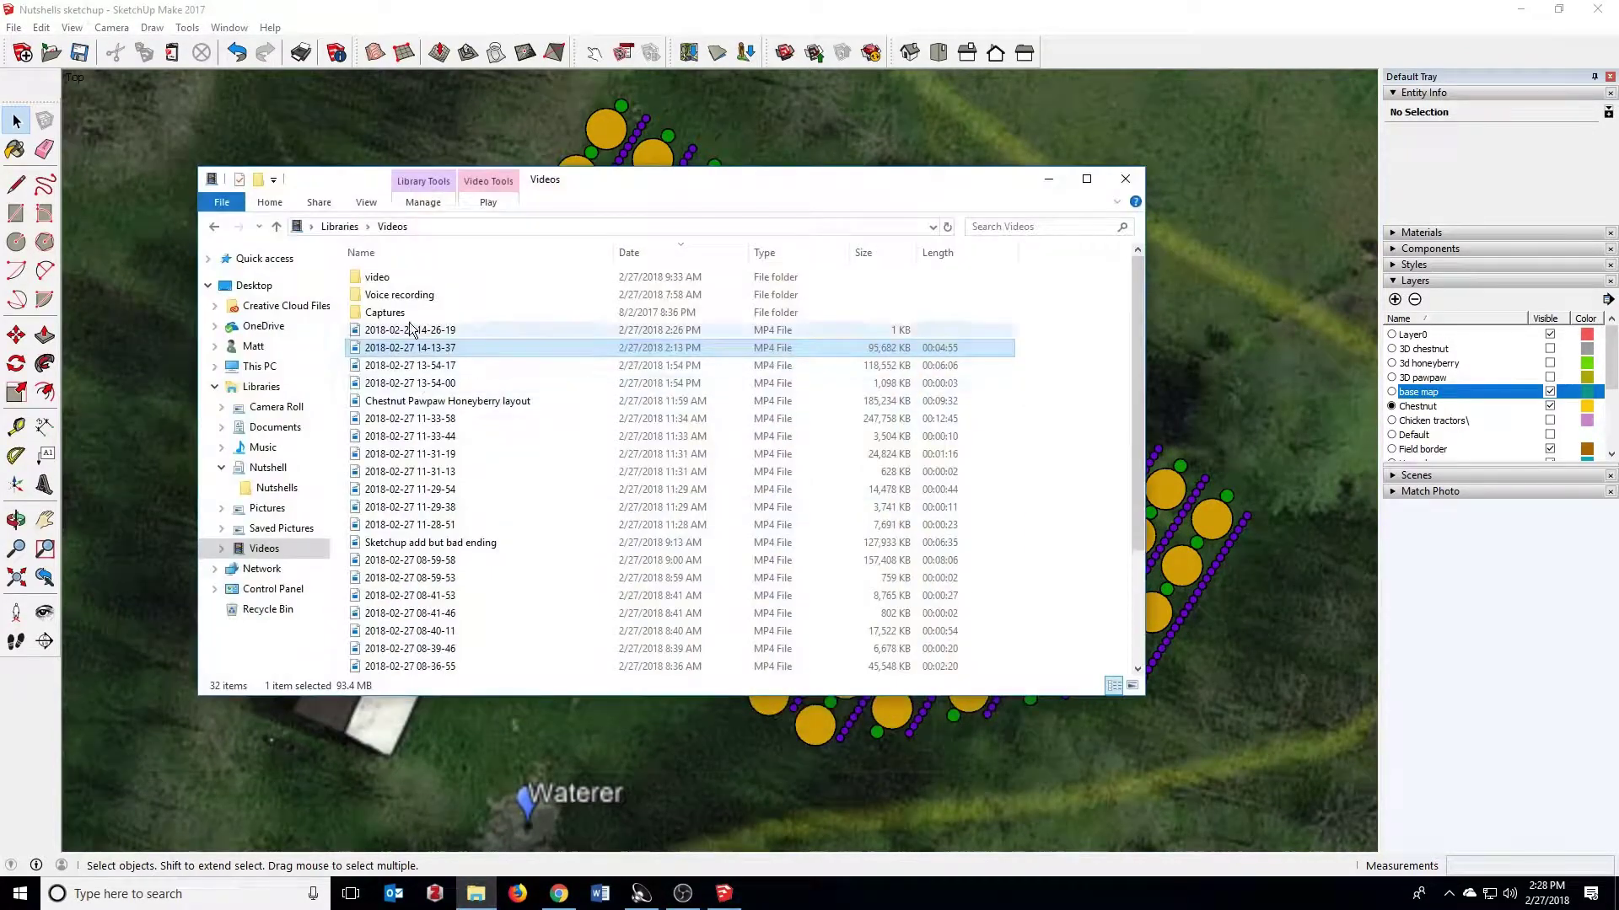
click(270, 491)
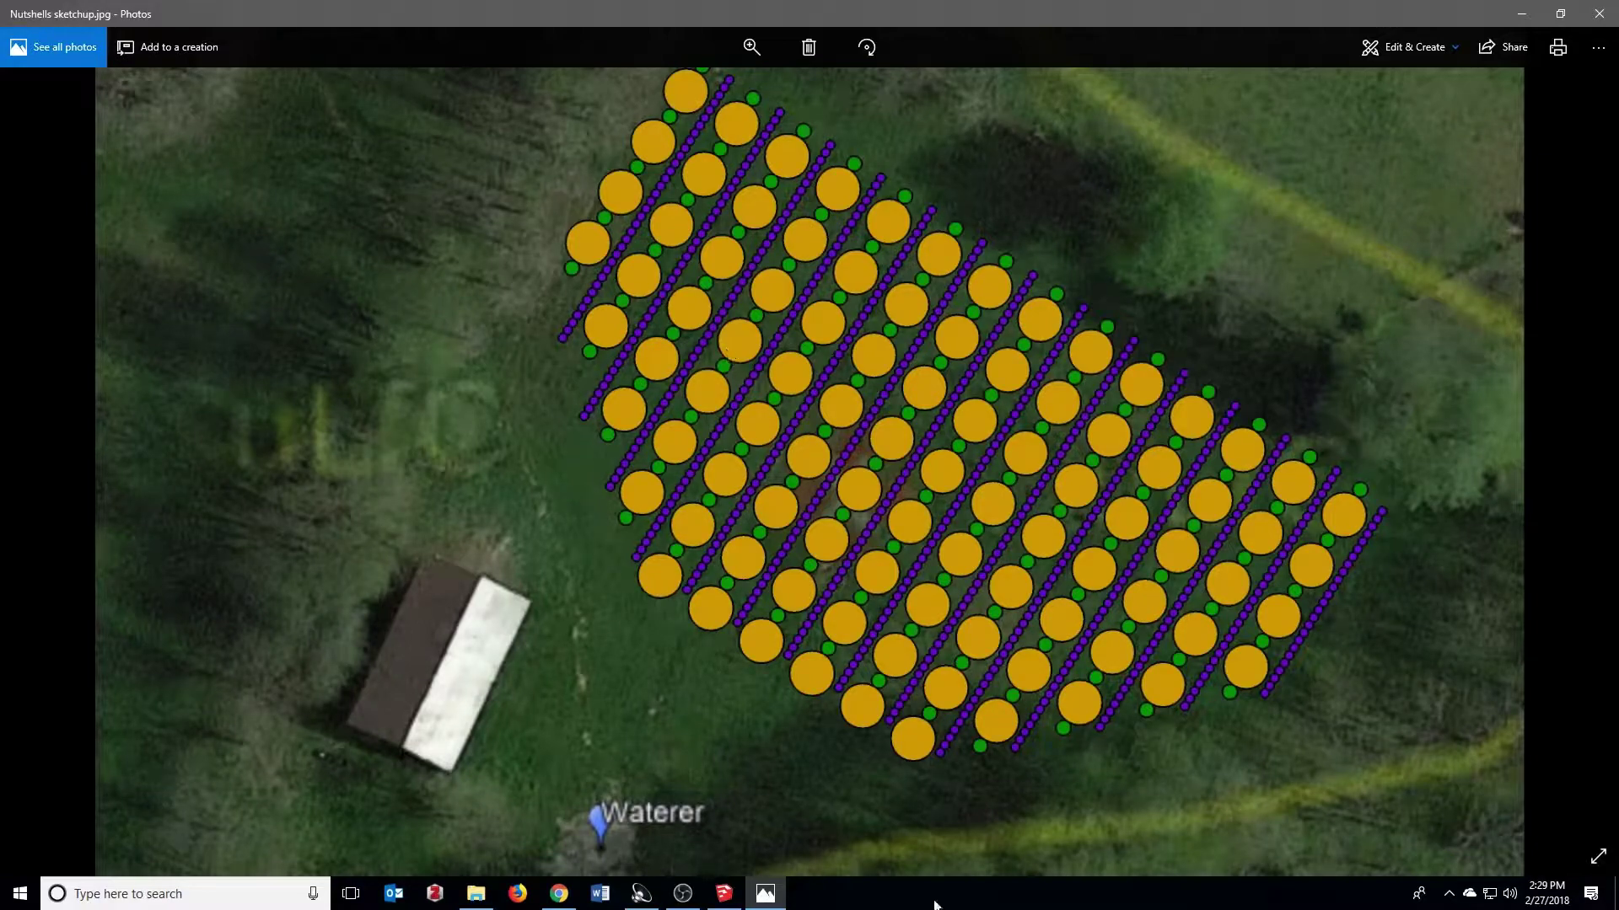
click(1599, 14)
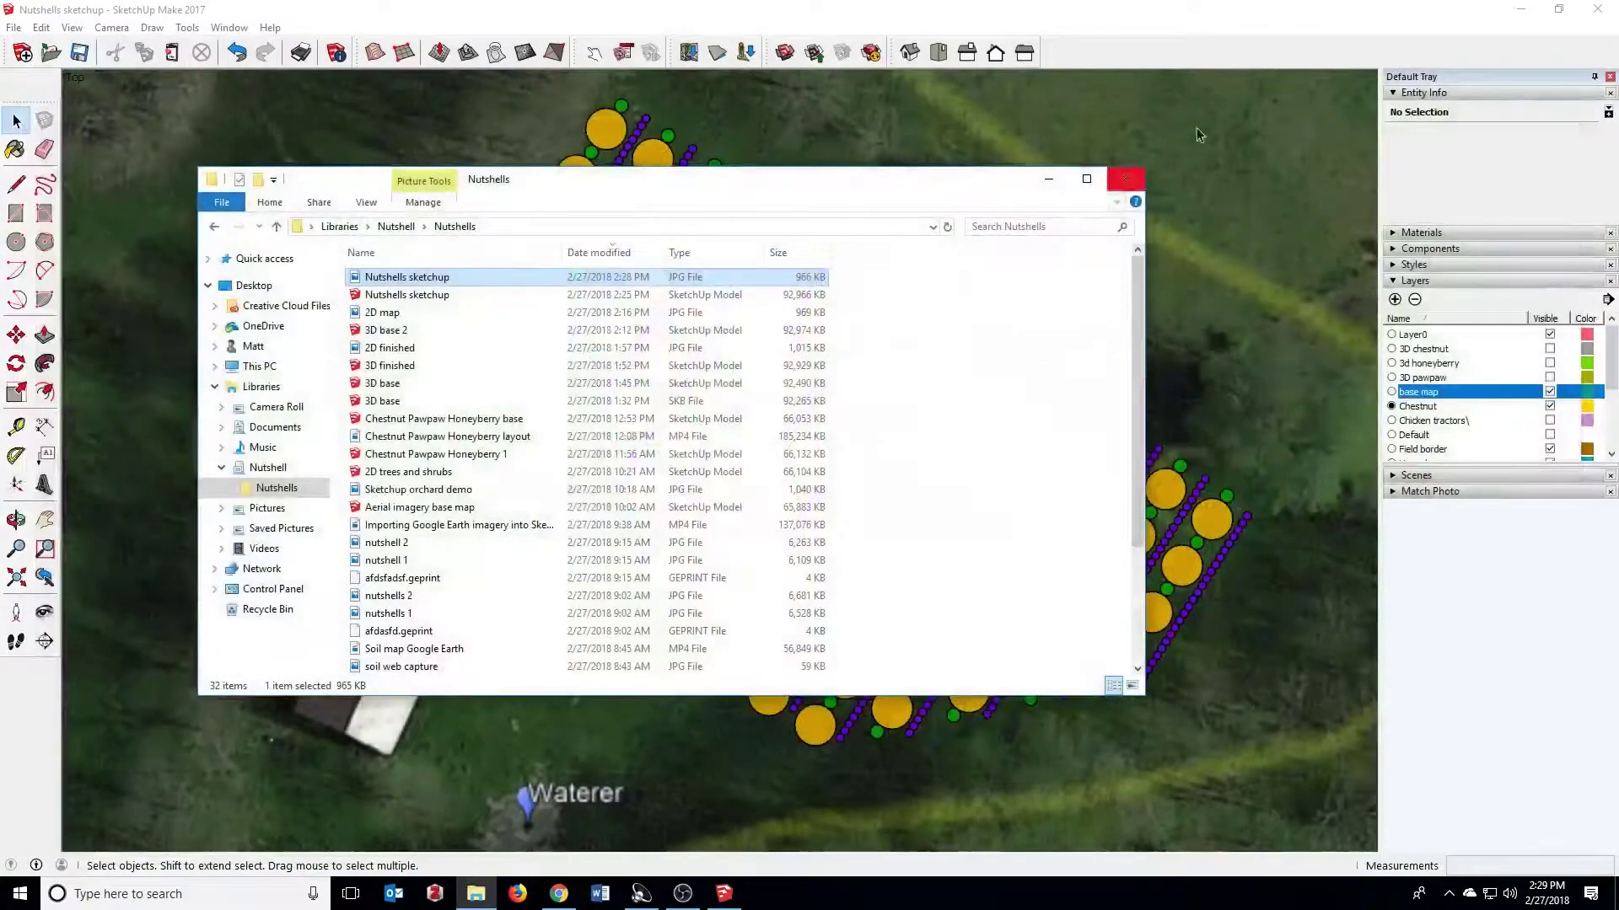
click(1126, 180)
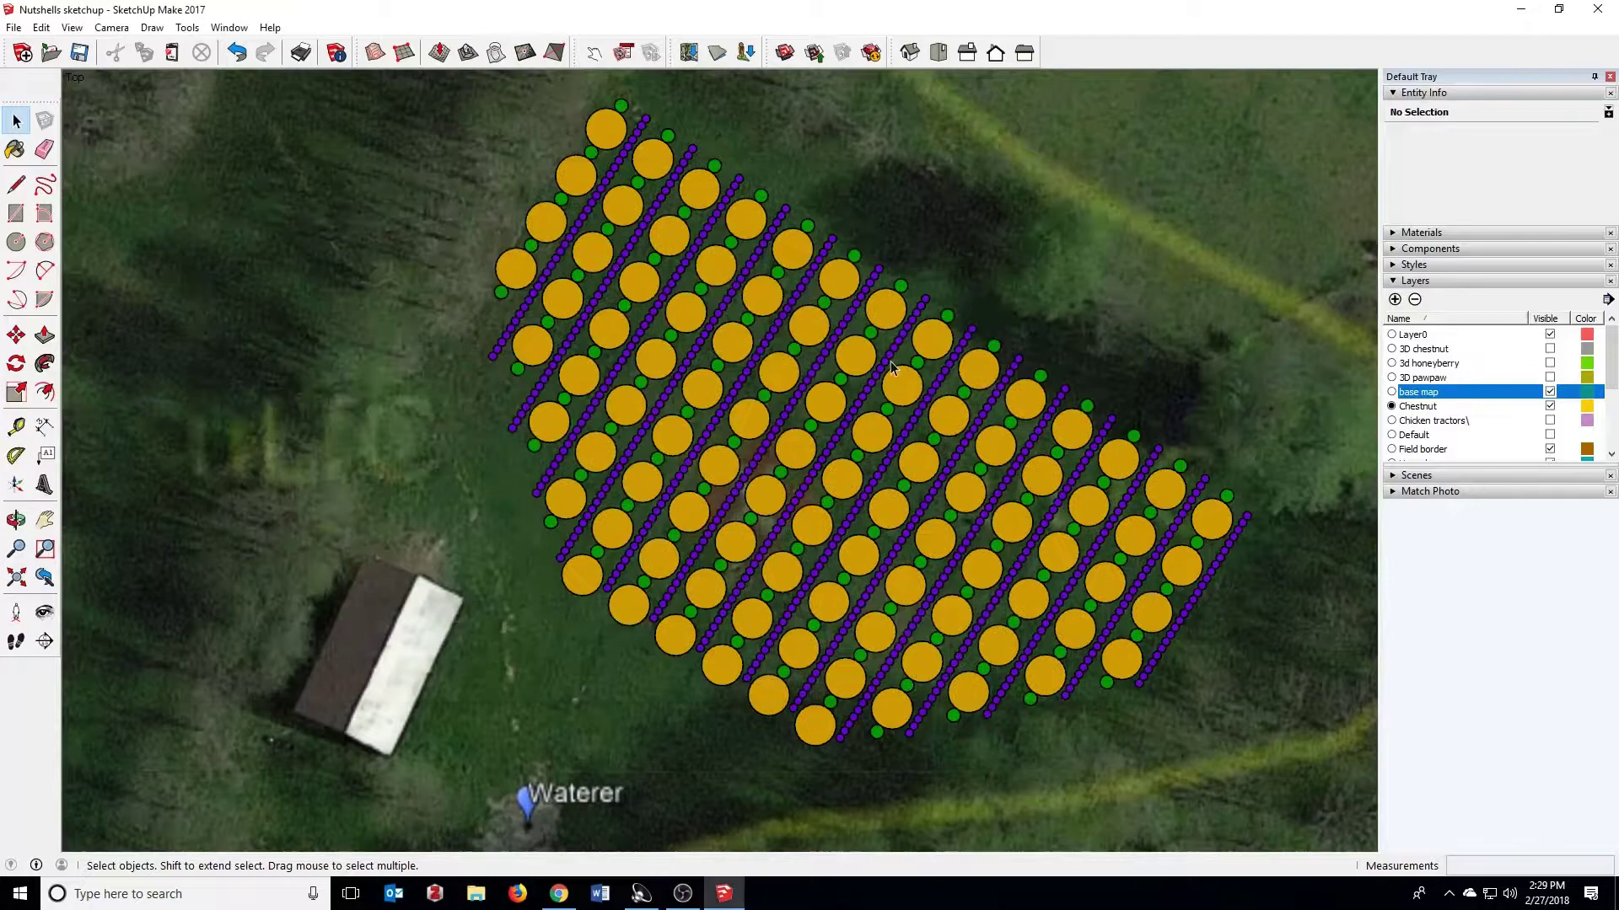
scroll(853, 457, down, 4)
scroll(755, 543, up, 4)
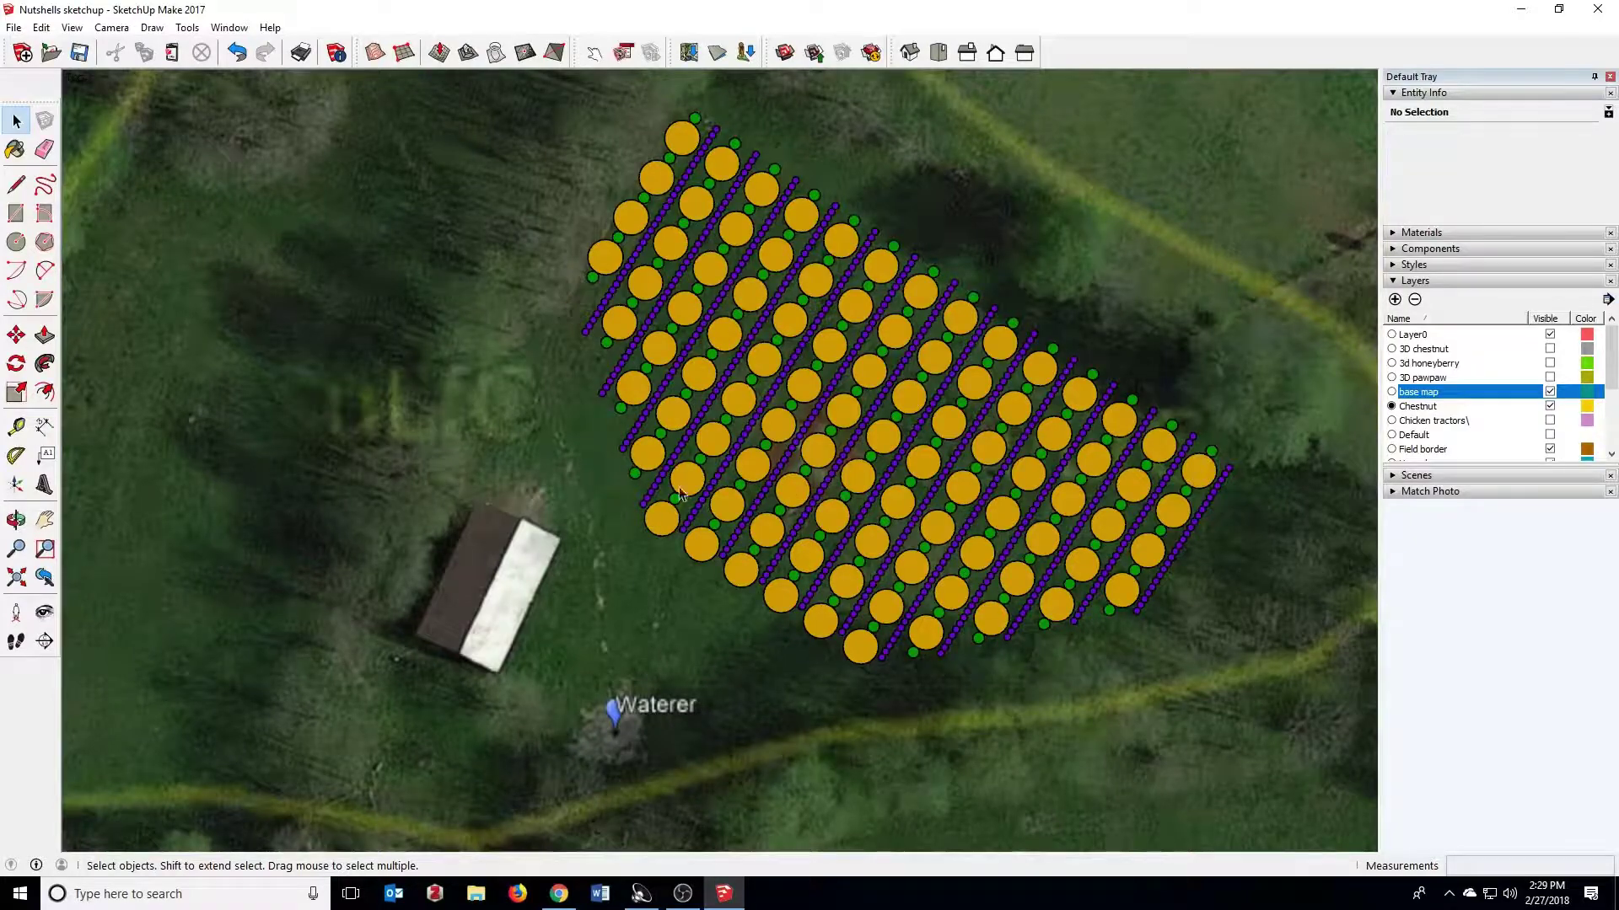
scroll(629, 498, up, 4)
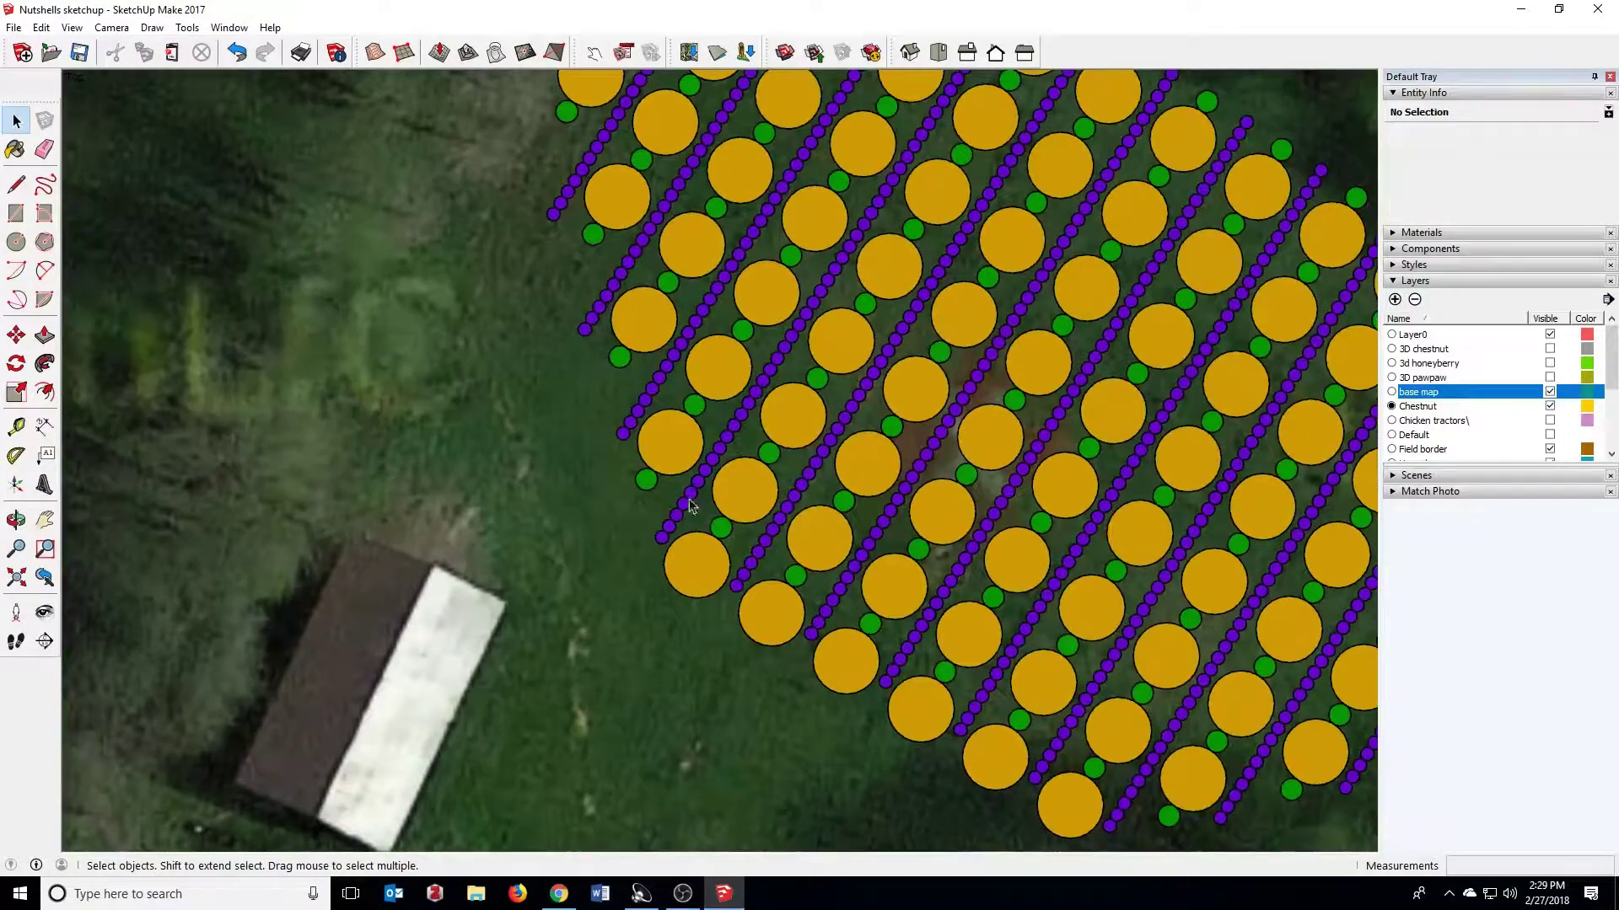
scroll(689, 506, down, 4)
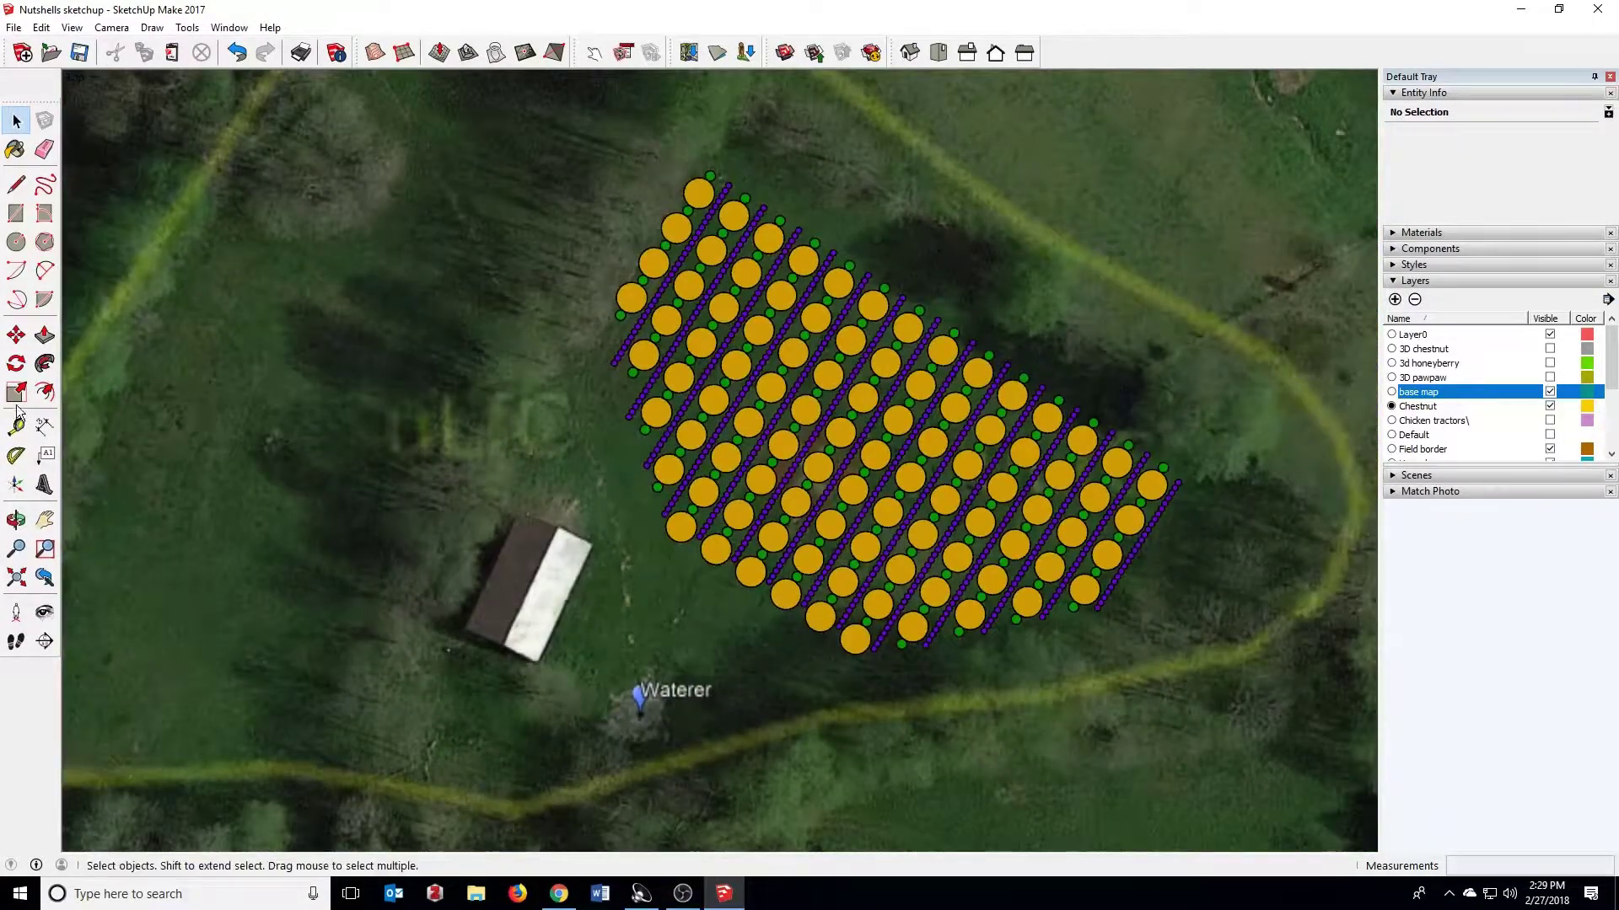
scroll(737, 464, up, 1)
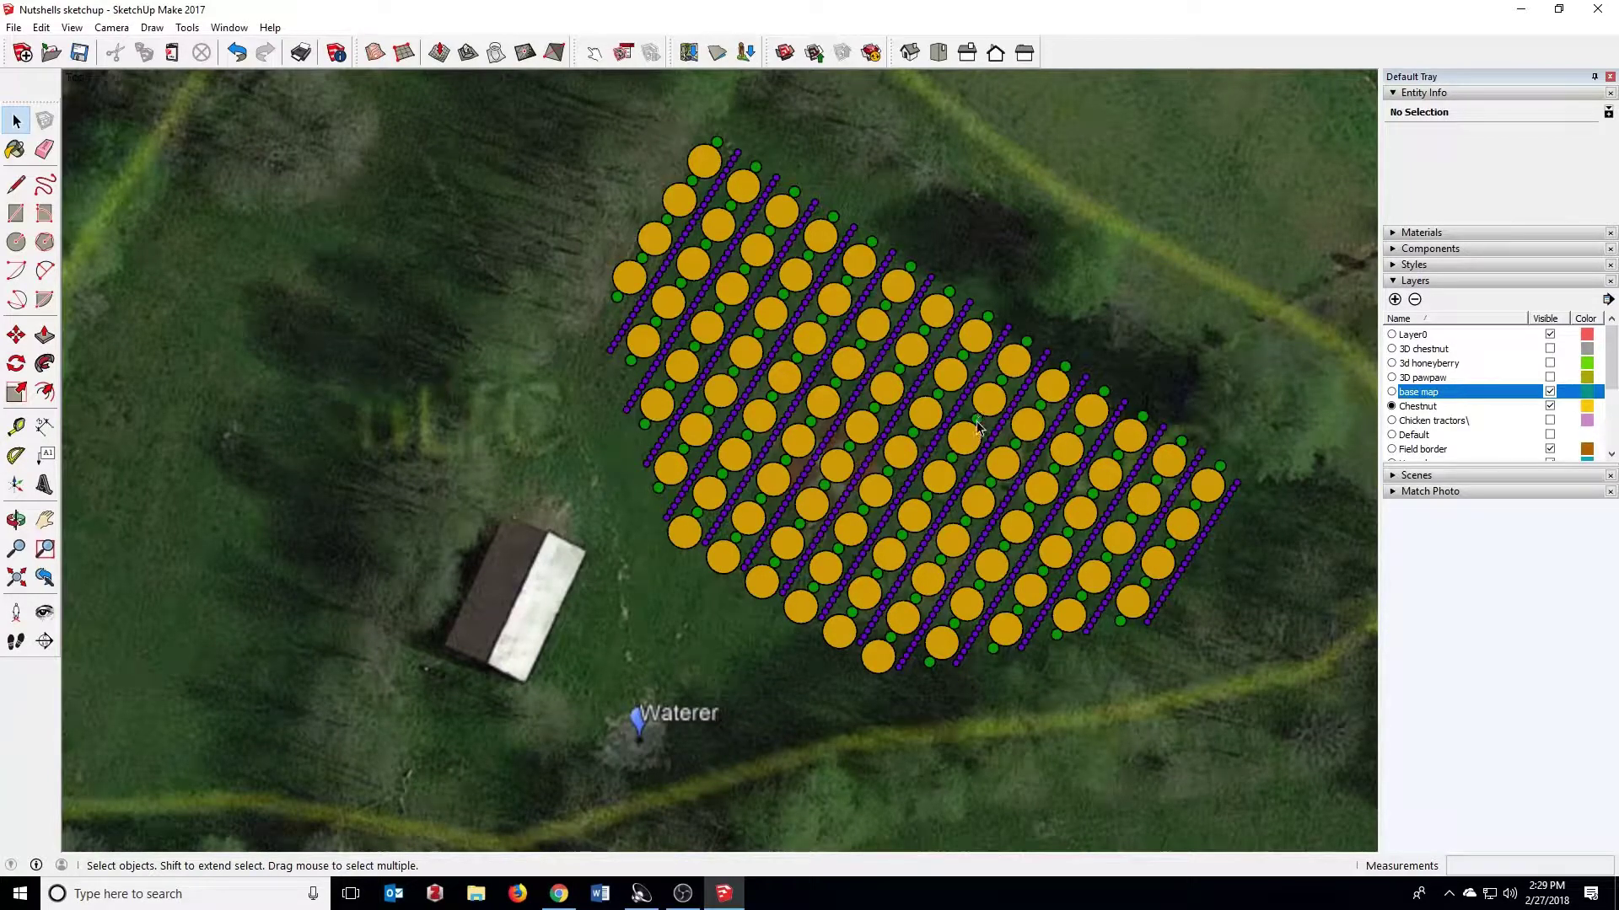
Step: Load the Chinese chestnut - Castanea mollissima tree from 3D Warehouse directly into the model and place it beyond the base map's edge
middle_drag(996, 334, 960, 226)
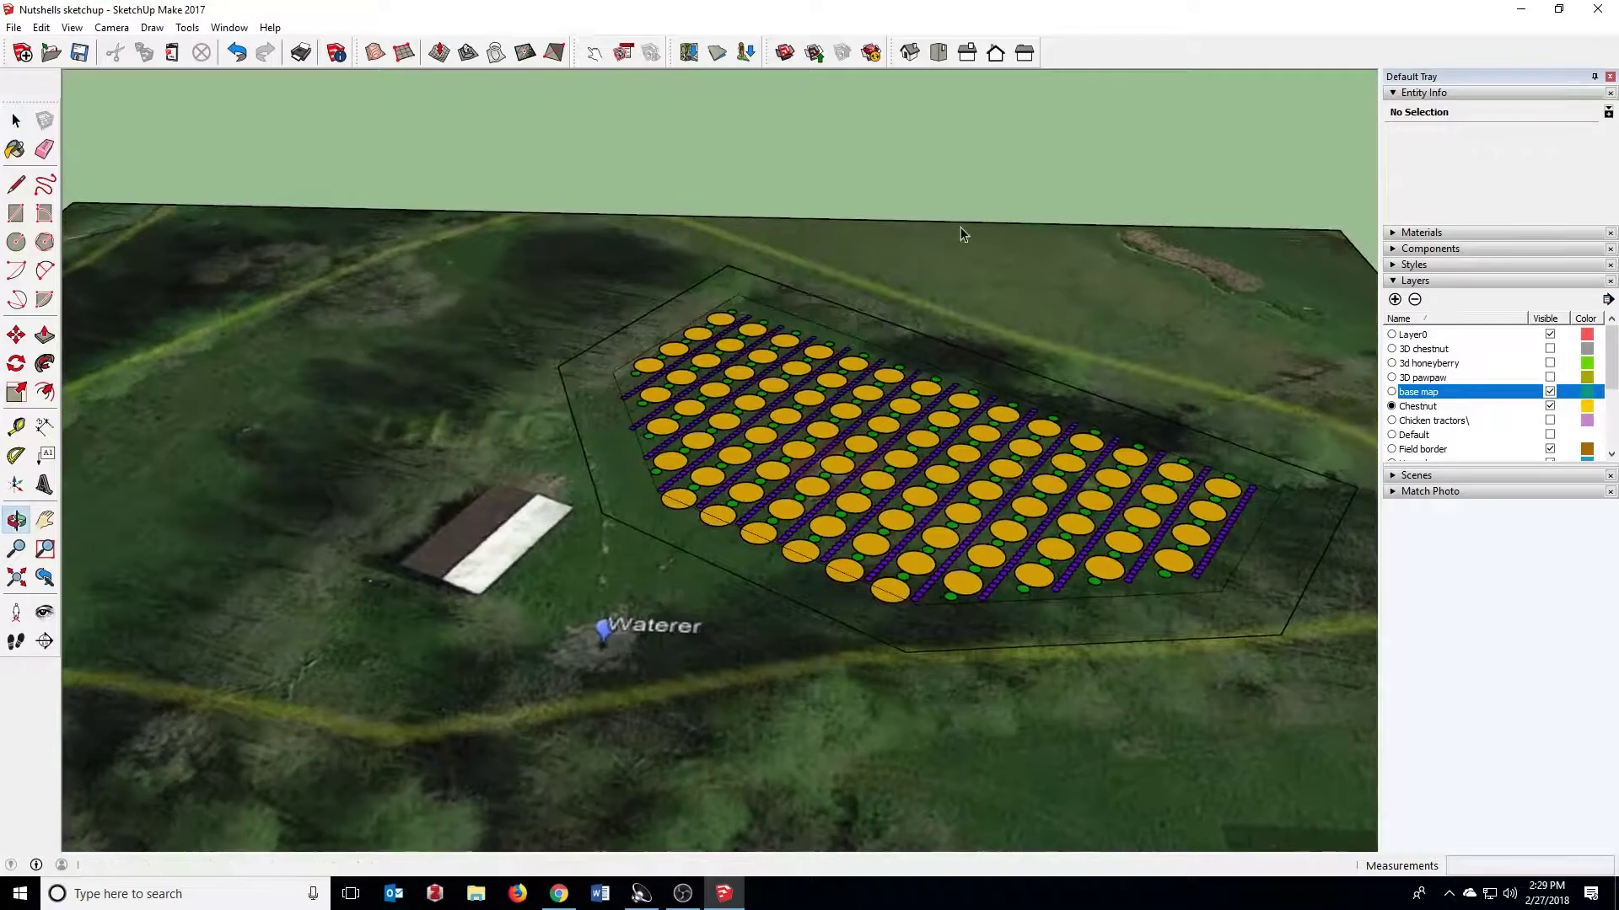
click(784, 54)
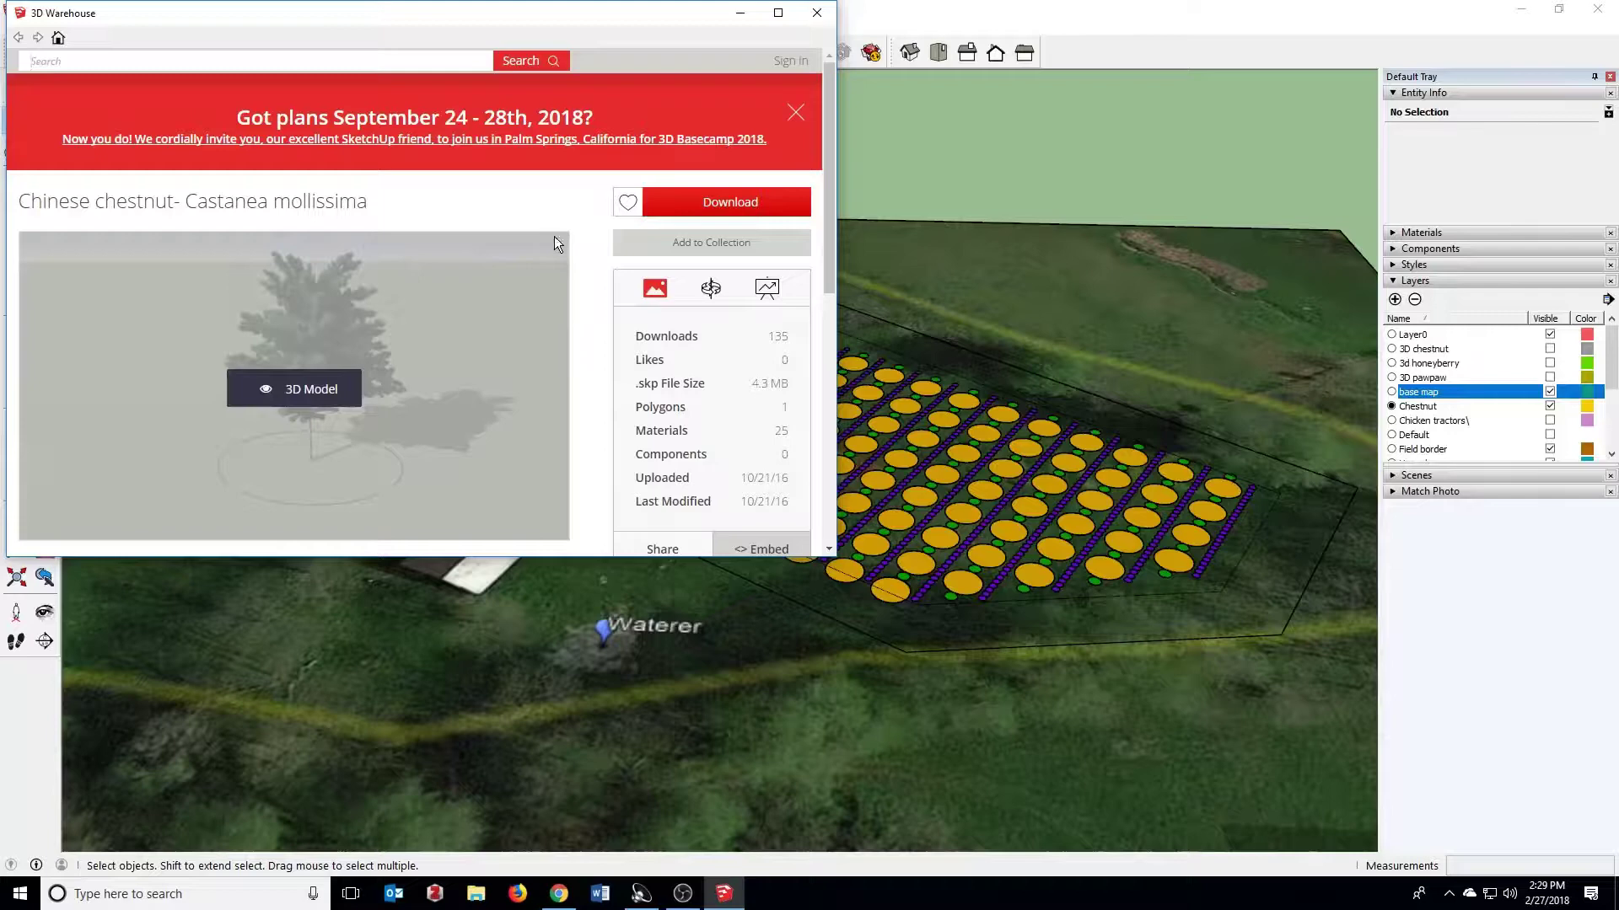
scroll(551, 253, down, 5)
scroll(552, 278, up, 2)
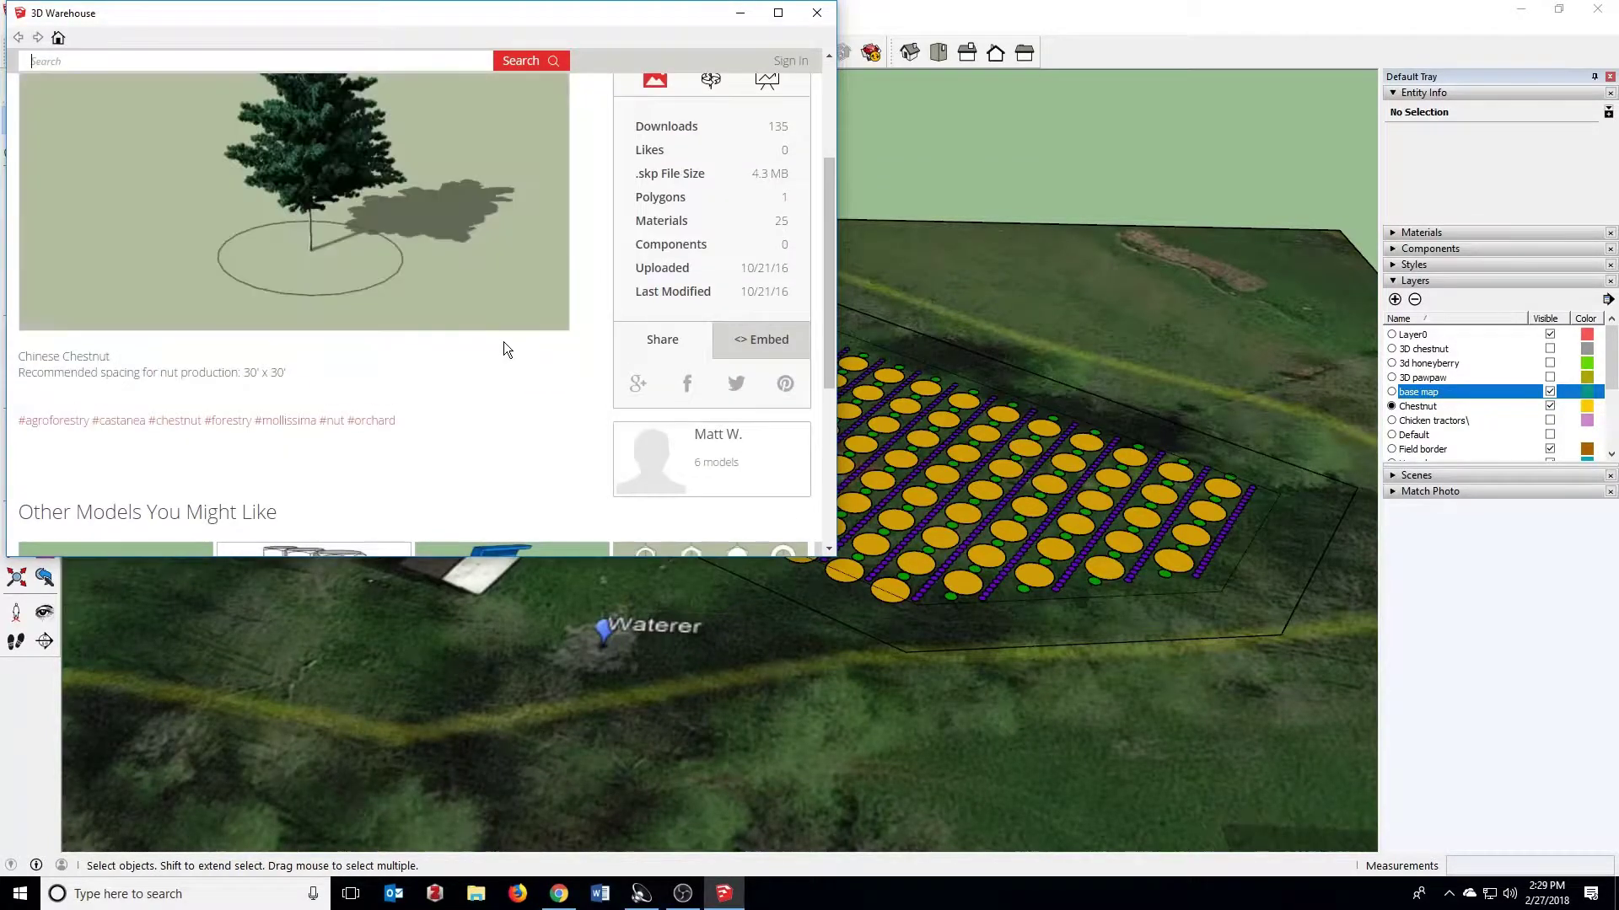
scroll(503, 341, up, 2)
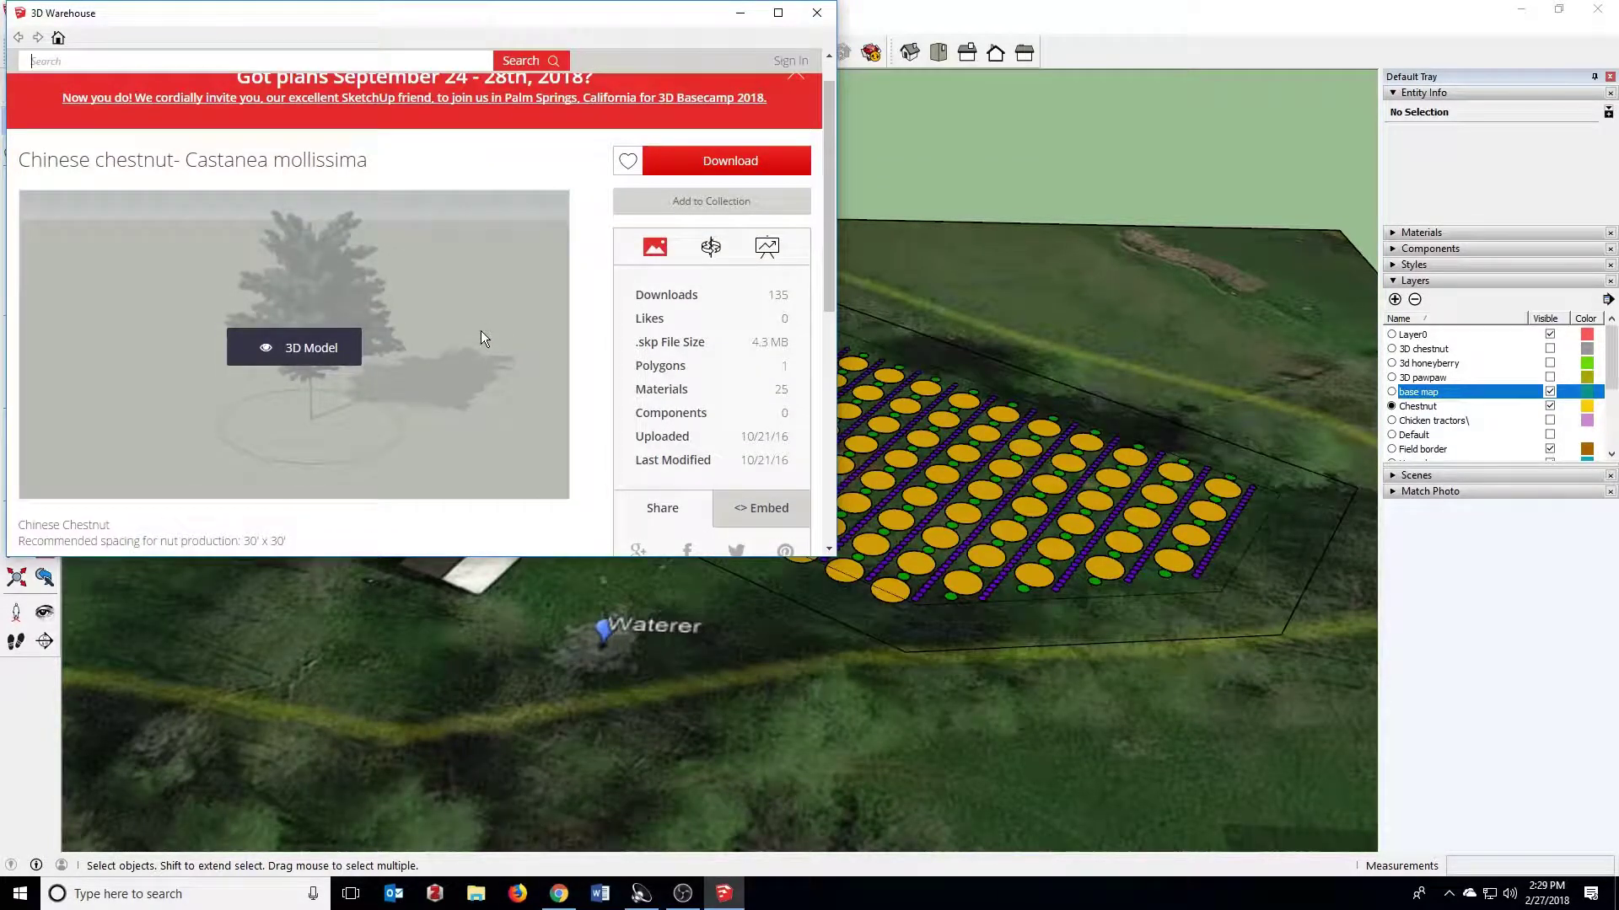
scroll(481, 338, down, 2)
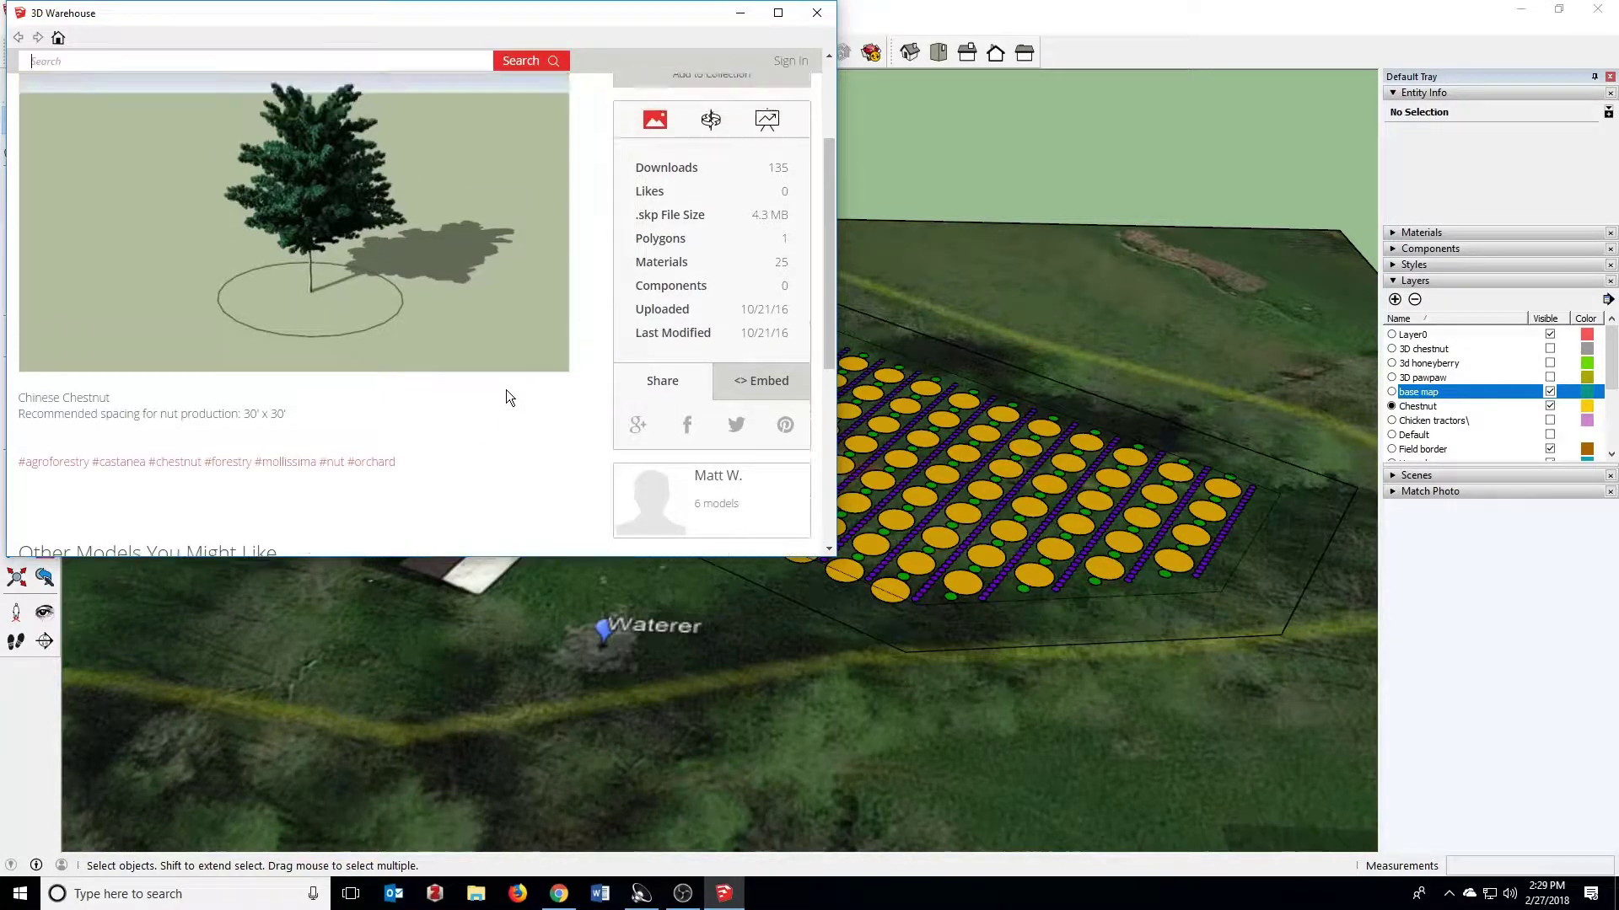
scroll(542, 408, up, 2)
scroll(550, 355, down, 2)
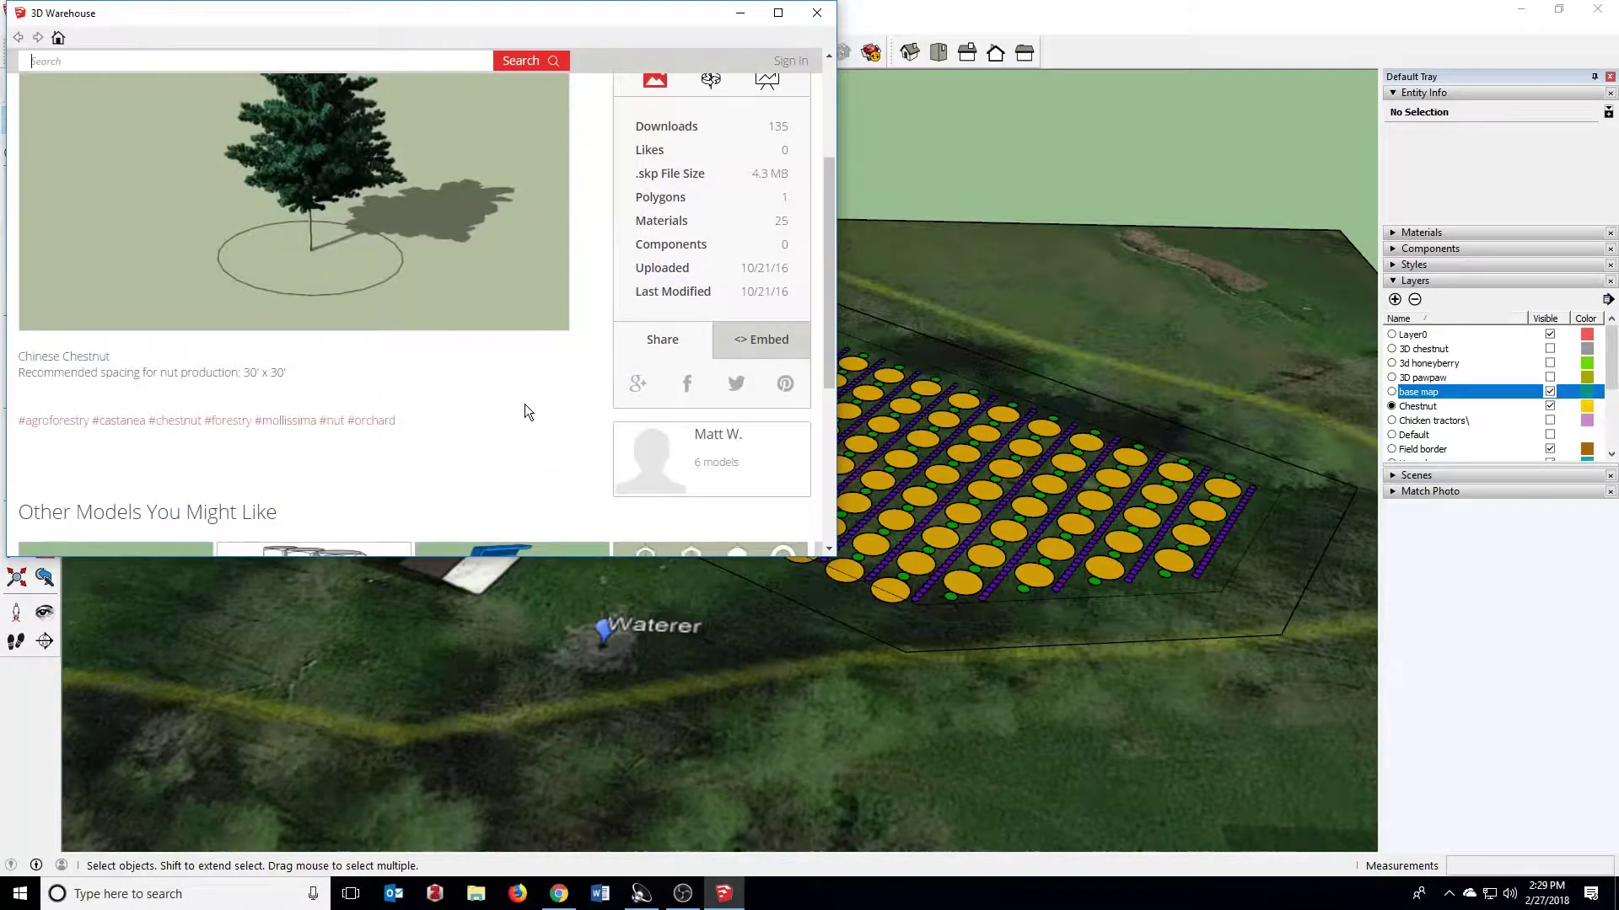
scroll(576, 447, up, 3)
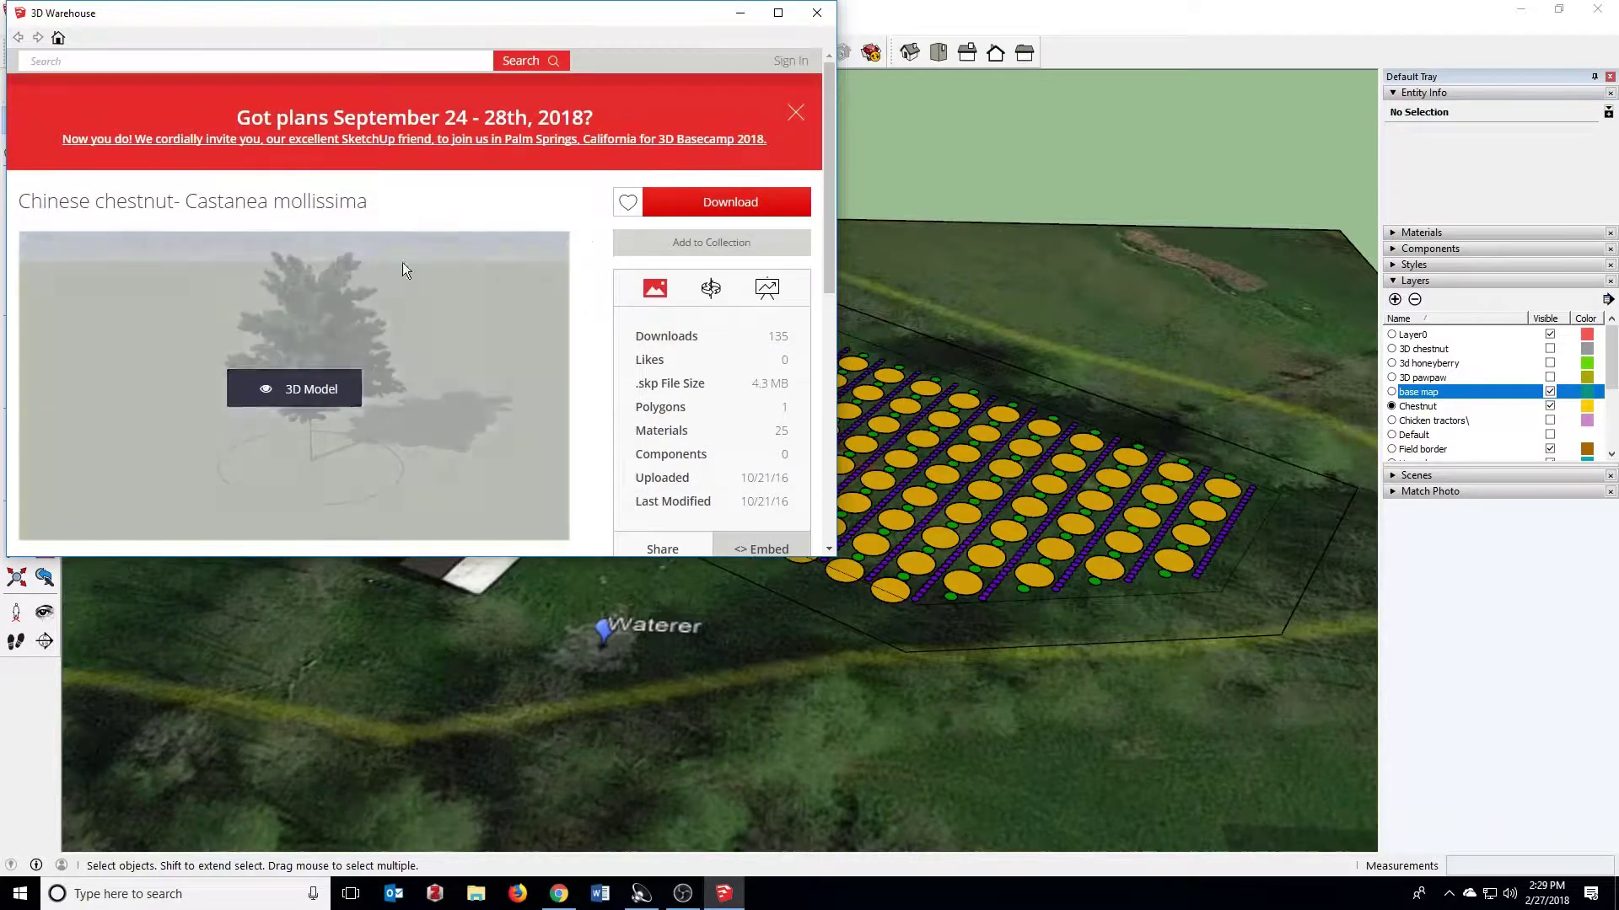
click(723, 204)
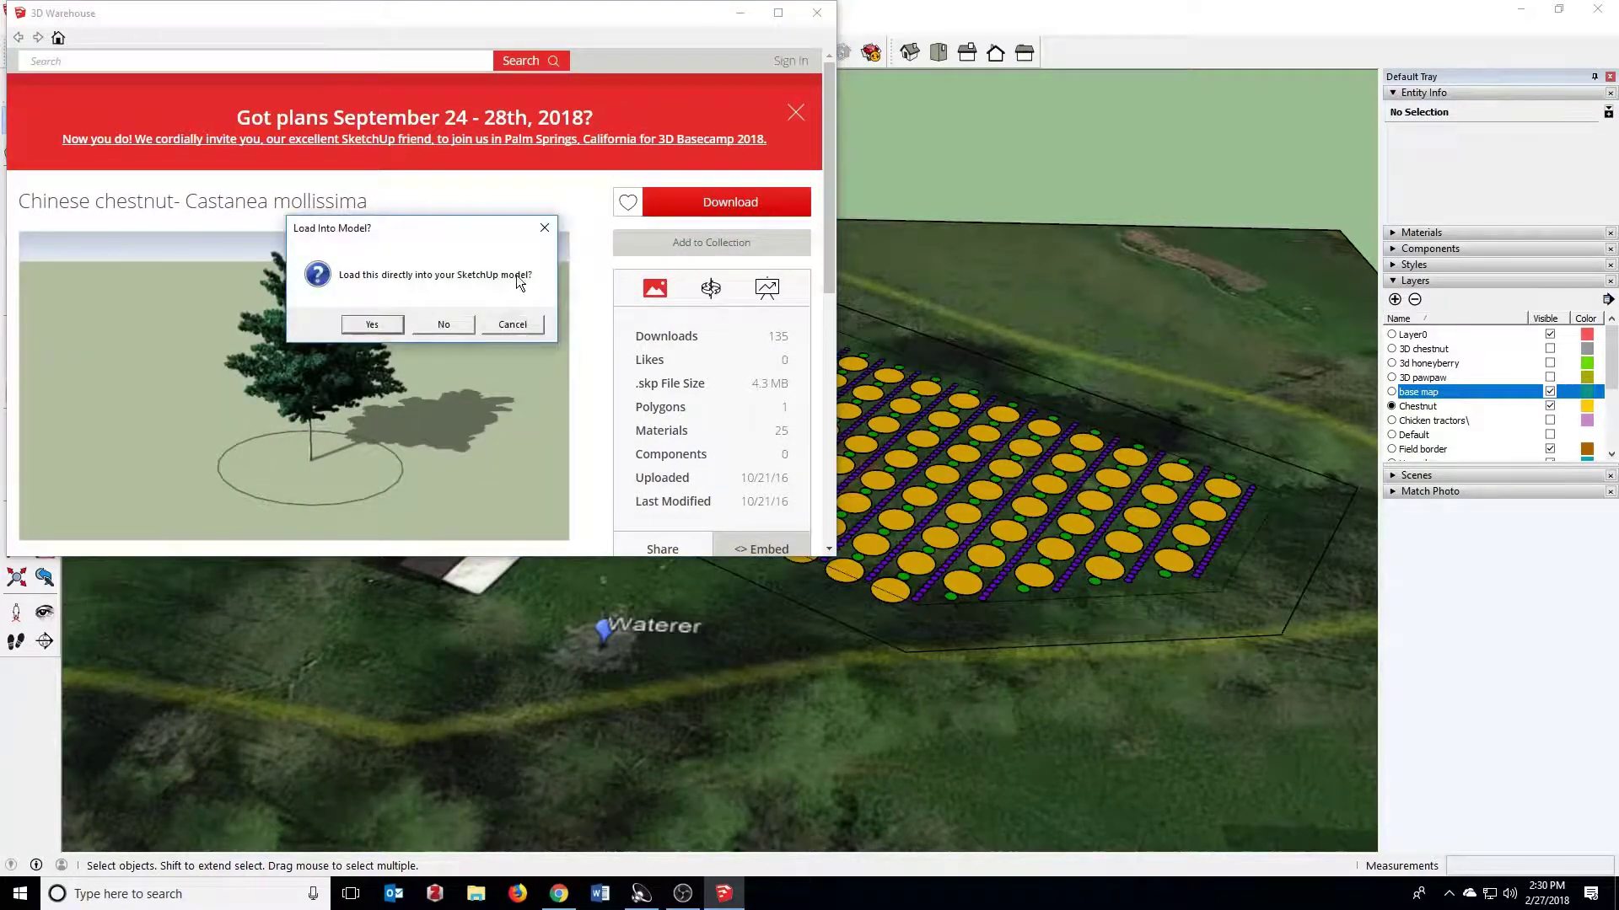
click(368, 324)
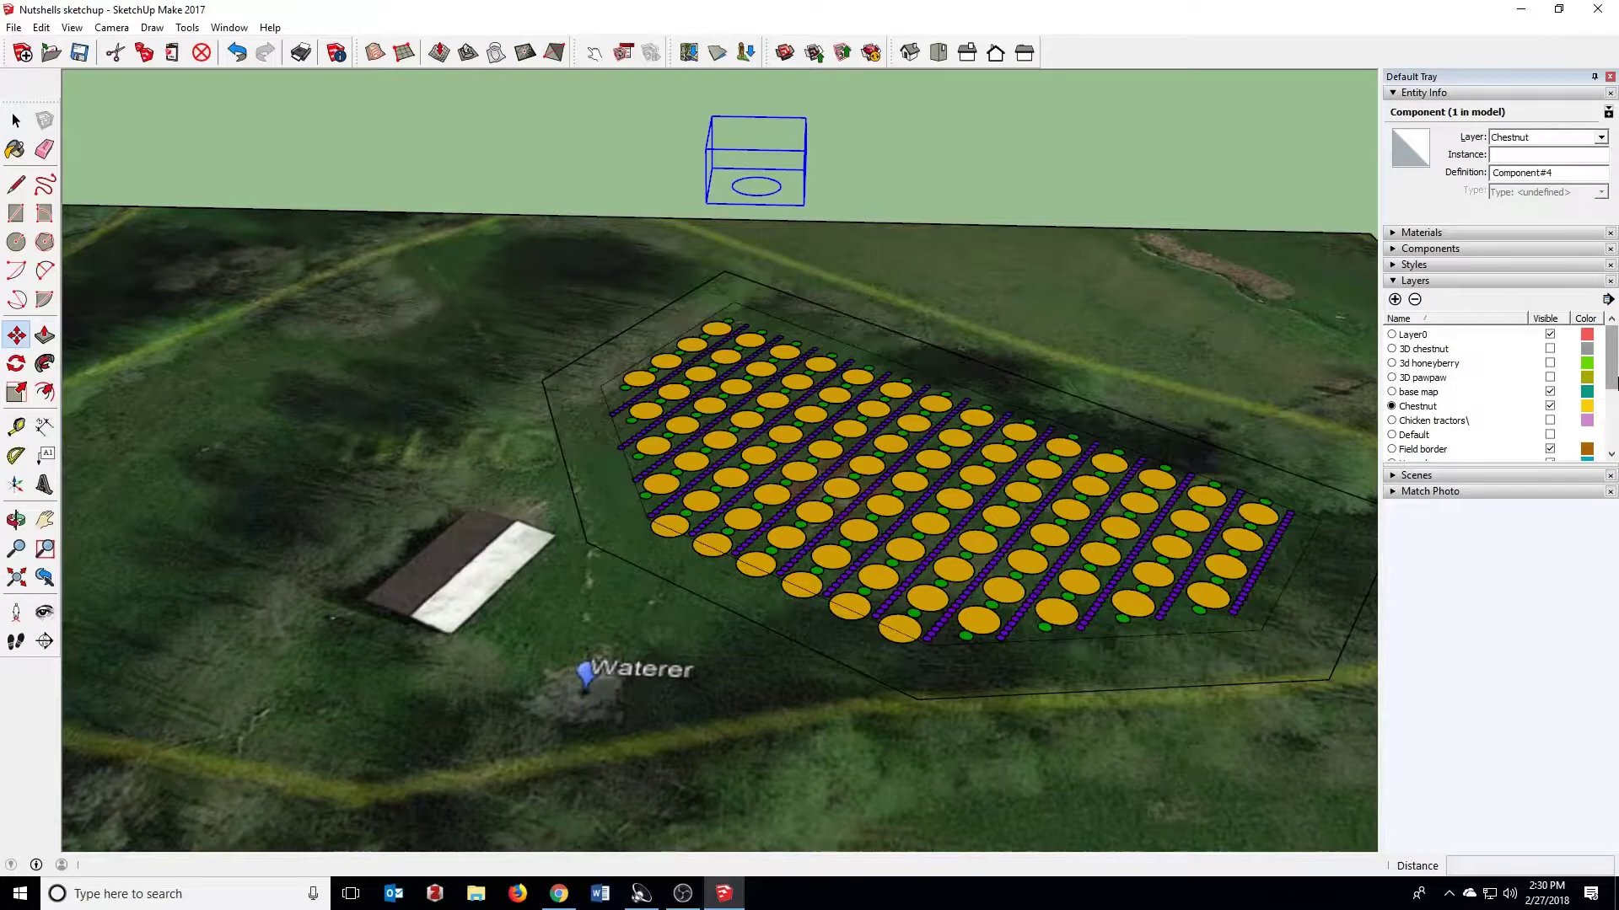
Step: Make the RPS_Plants_side_view layer visible and hide the RPS_Plants_top_view layer
drag(1611, 378, 1610, 457)
click(1550, 435)
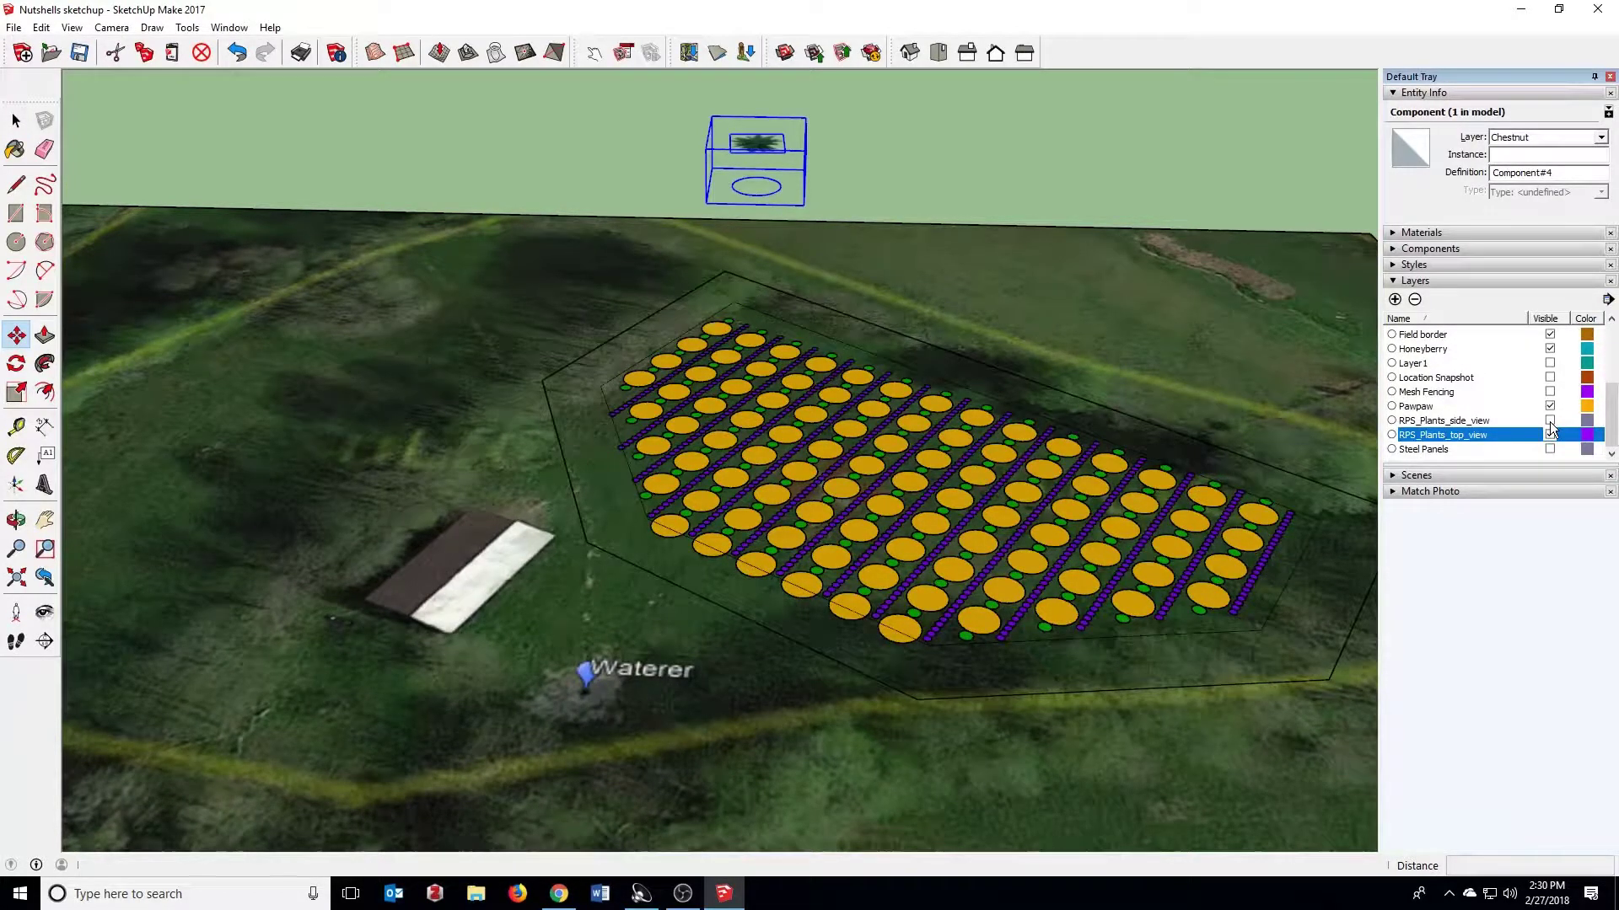
click(1554, 422)
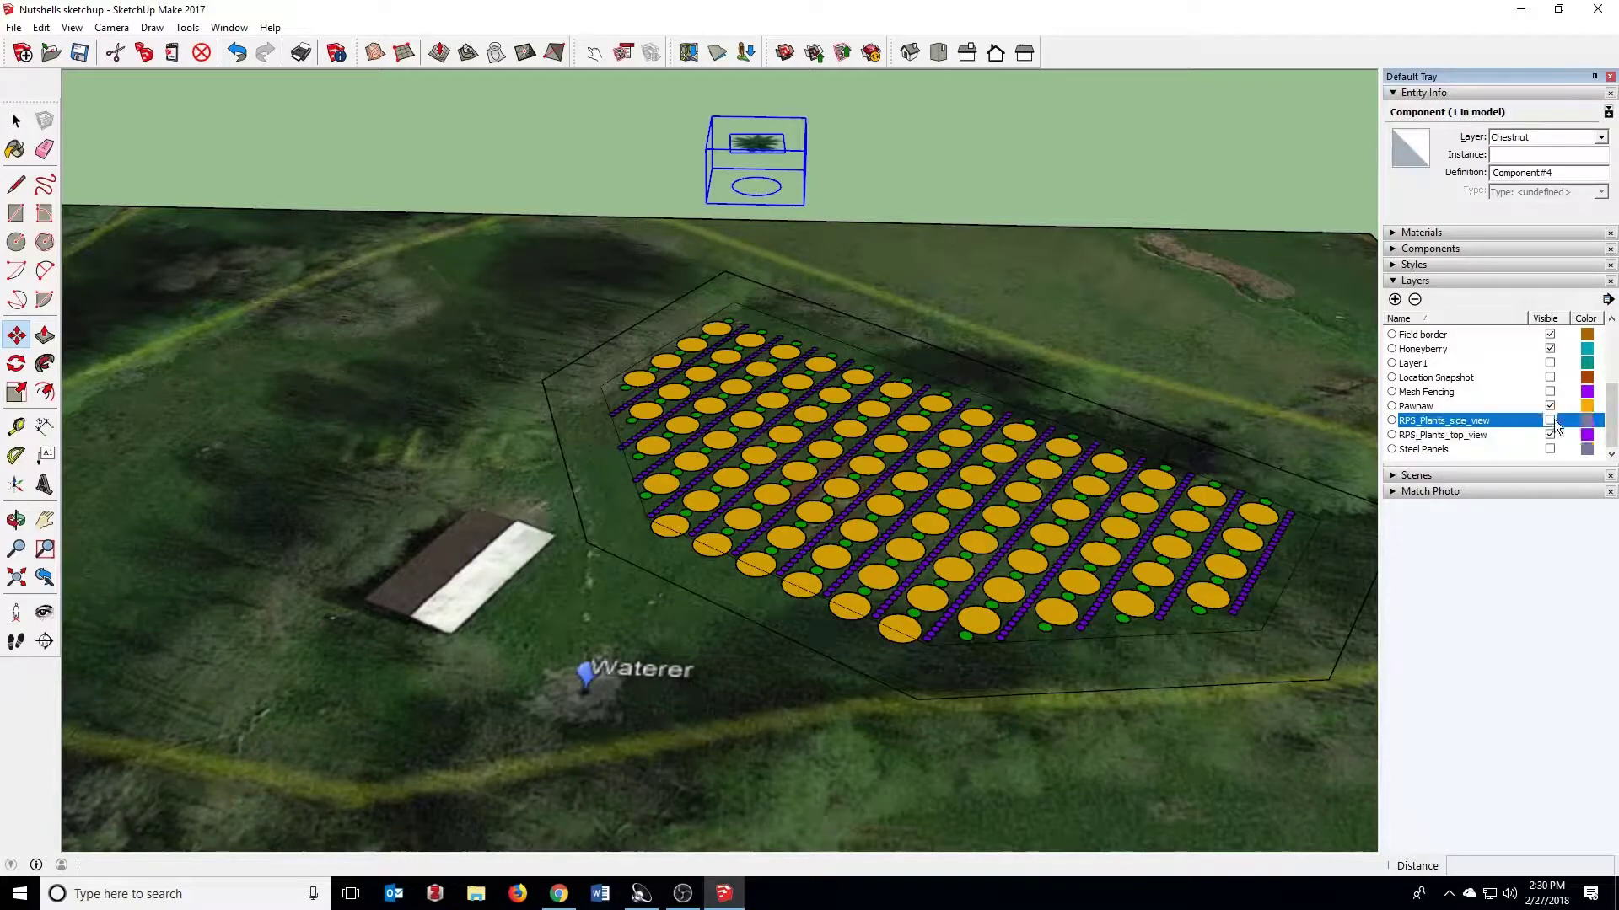
click(1550, 421)
click(1550, 435)
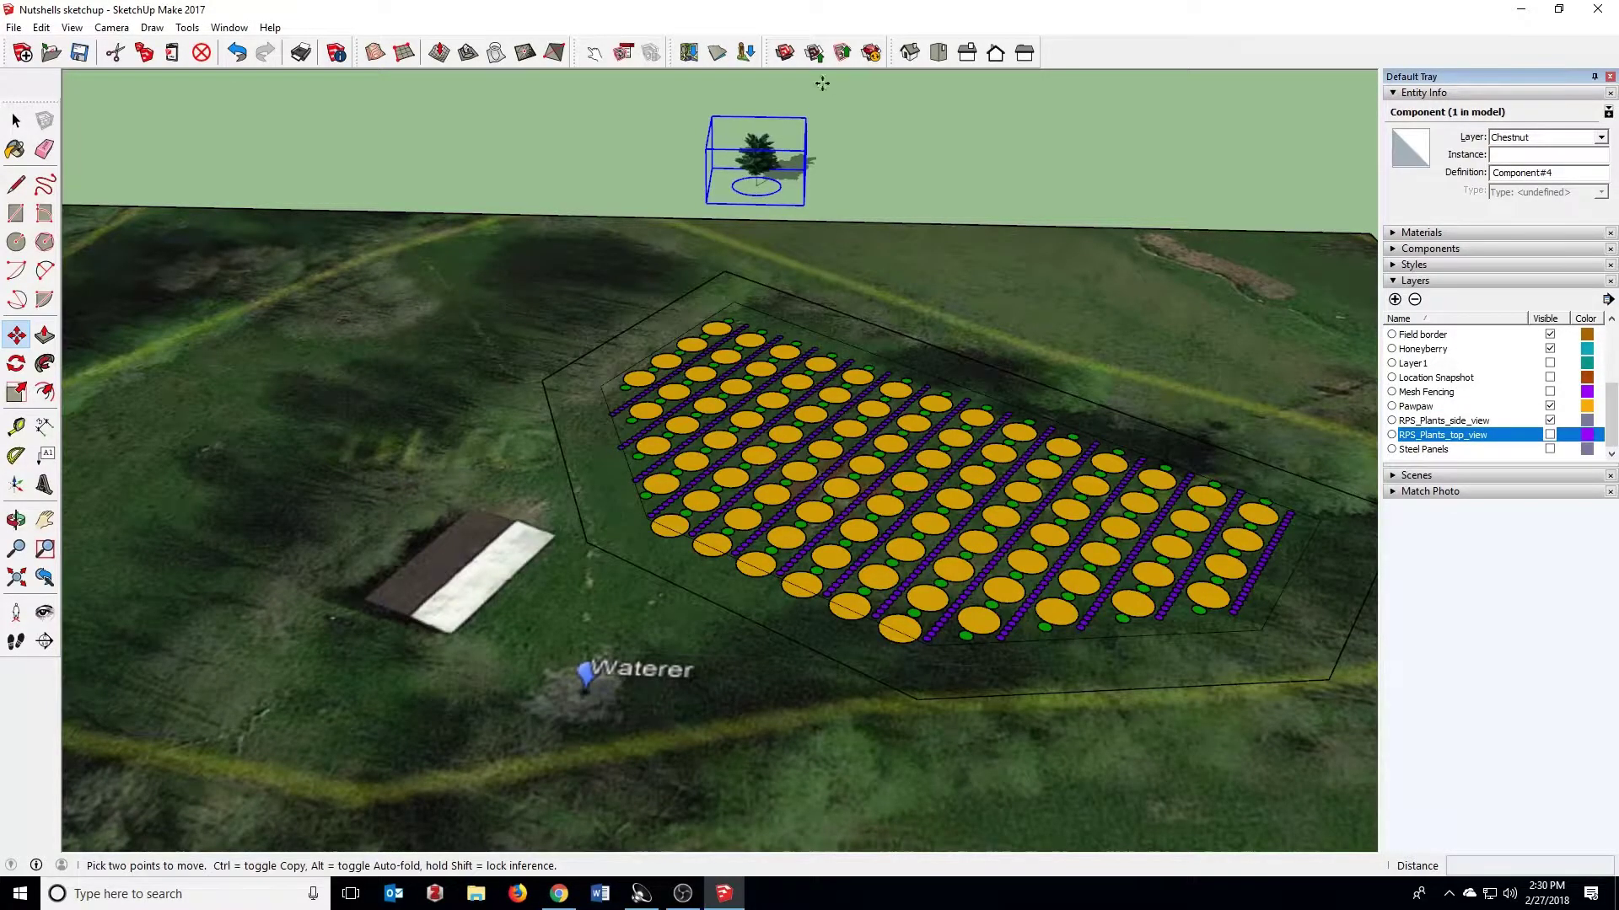
Step: Clear the selection and examine the 3D chestnut tree close up and in relation to the planting layout
scroll(767, 175, up, 3)
scroll(767, 174, up, 2)
scroll(902, 594, down, 4)
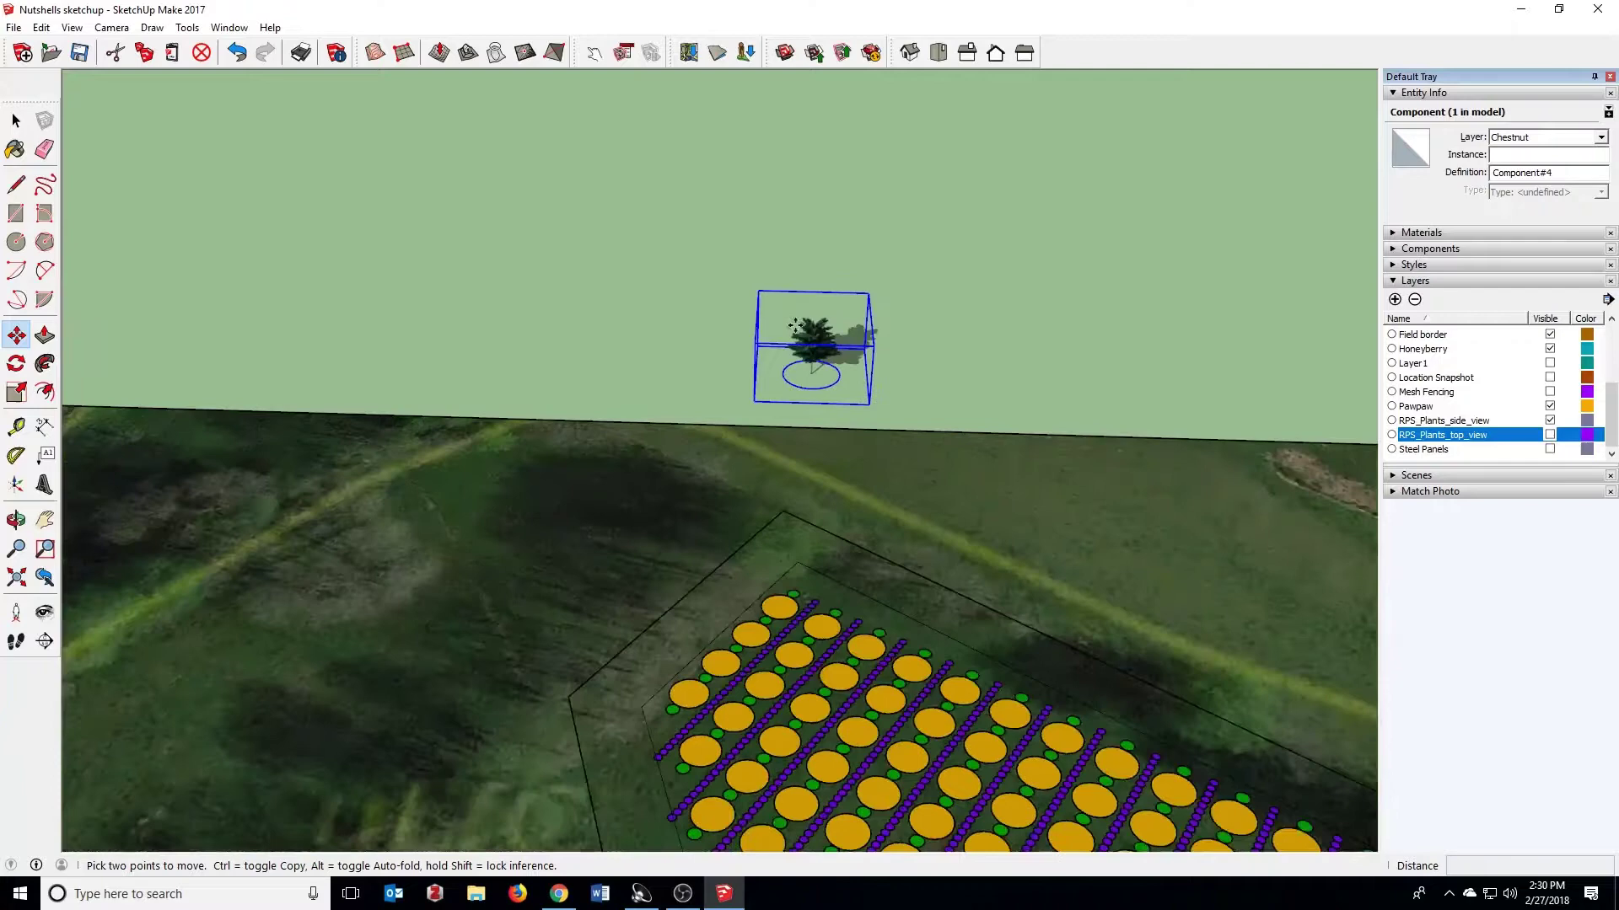
scroll(818, 321, up, 5)
scroll(817, 321, up, 3)
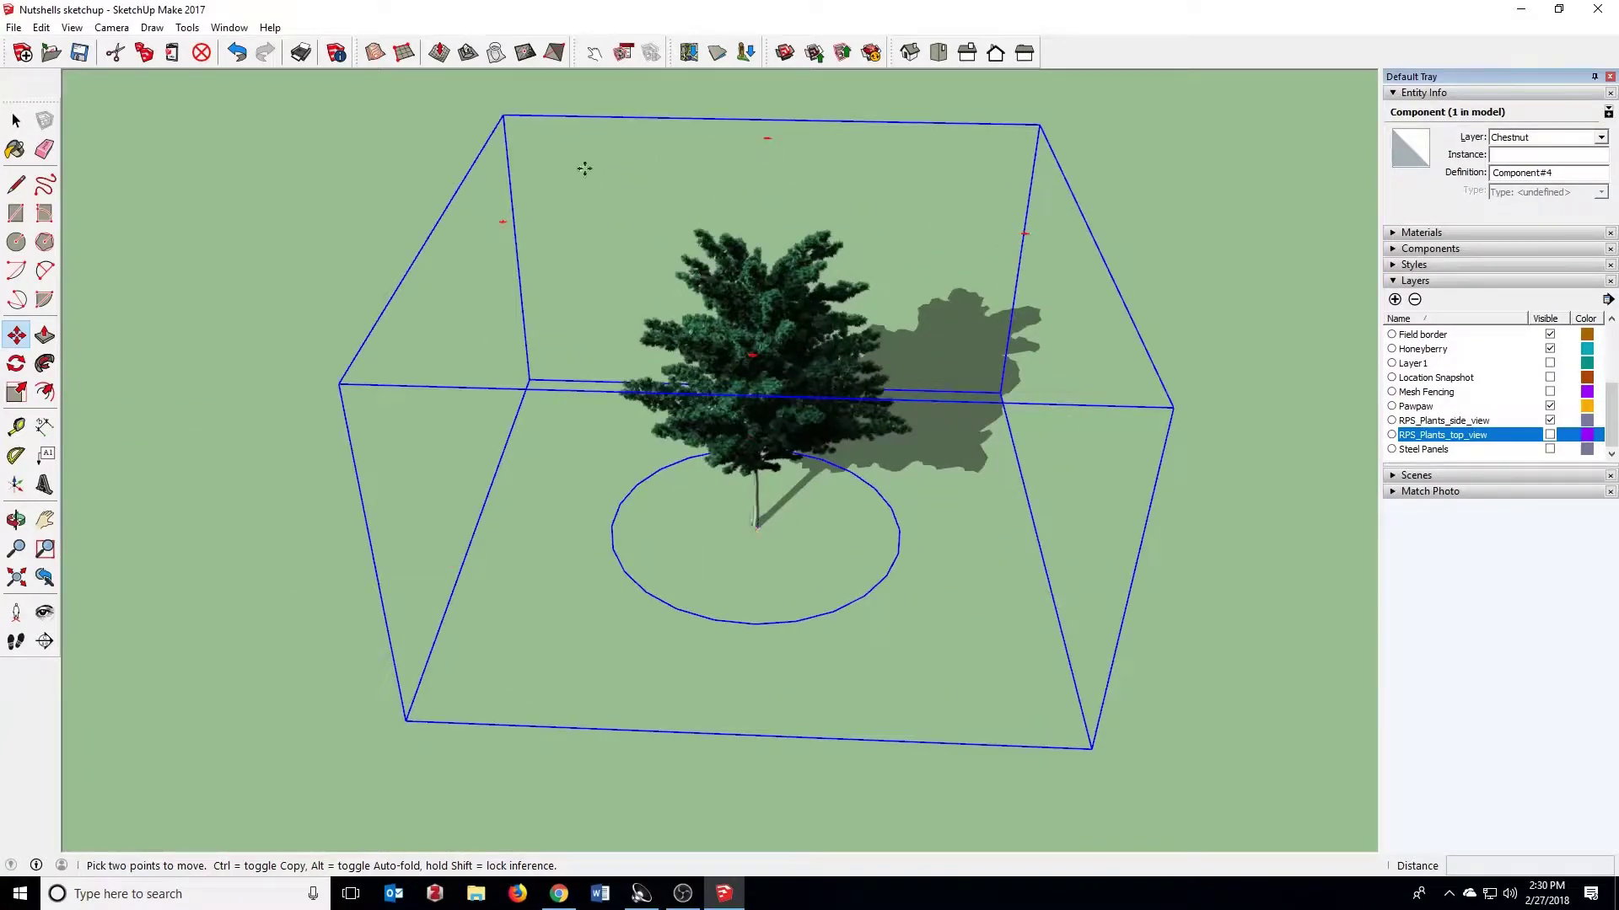
click(15, 121)
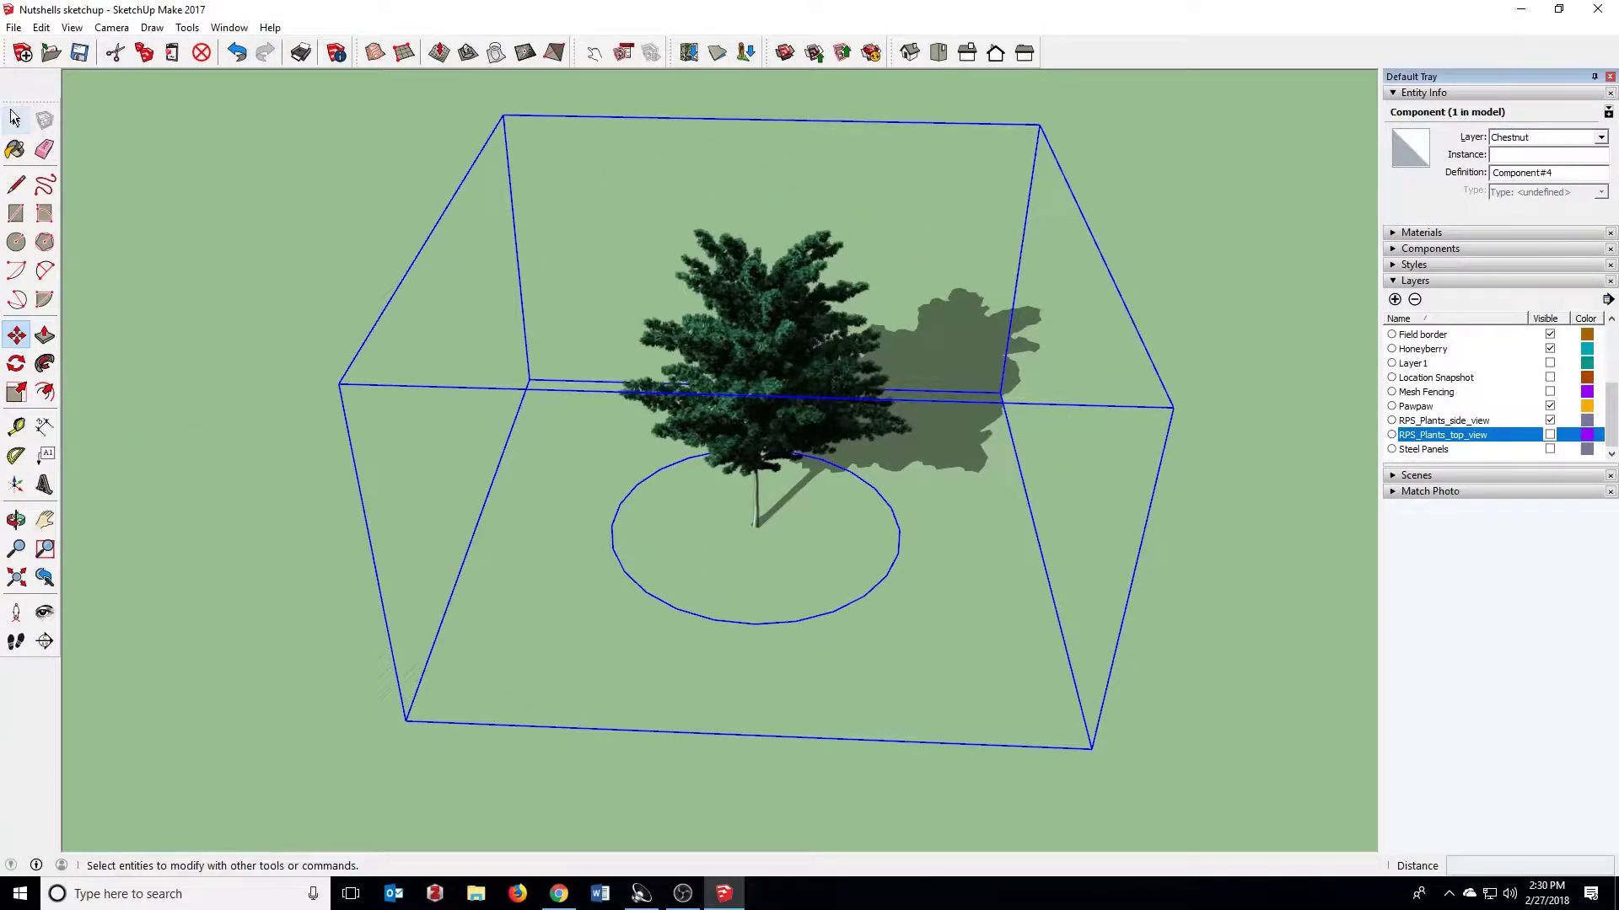
click(219, 177)
middle_drag(548, 372, 401, 647)
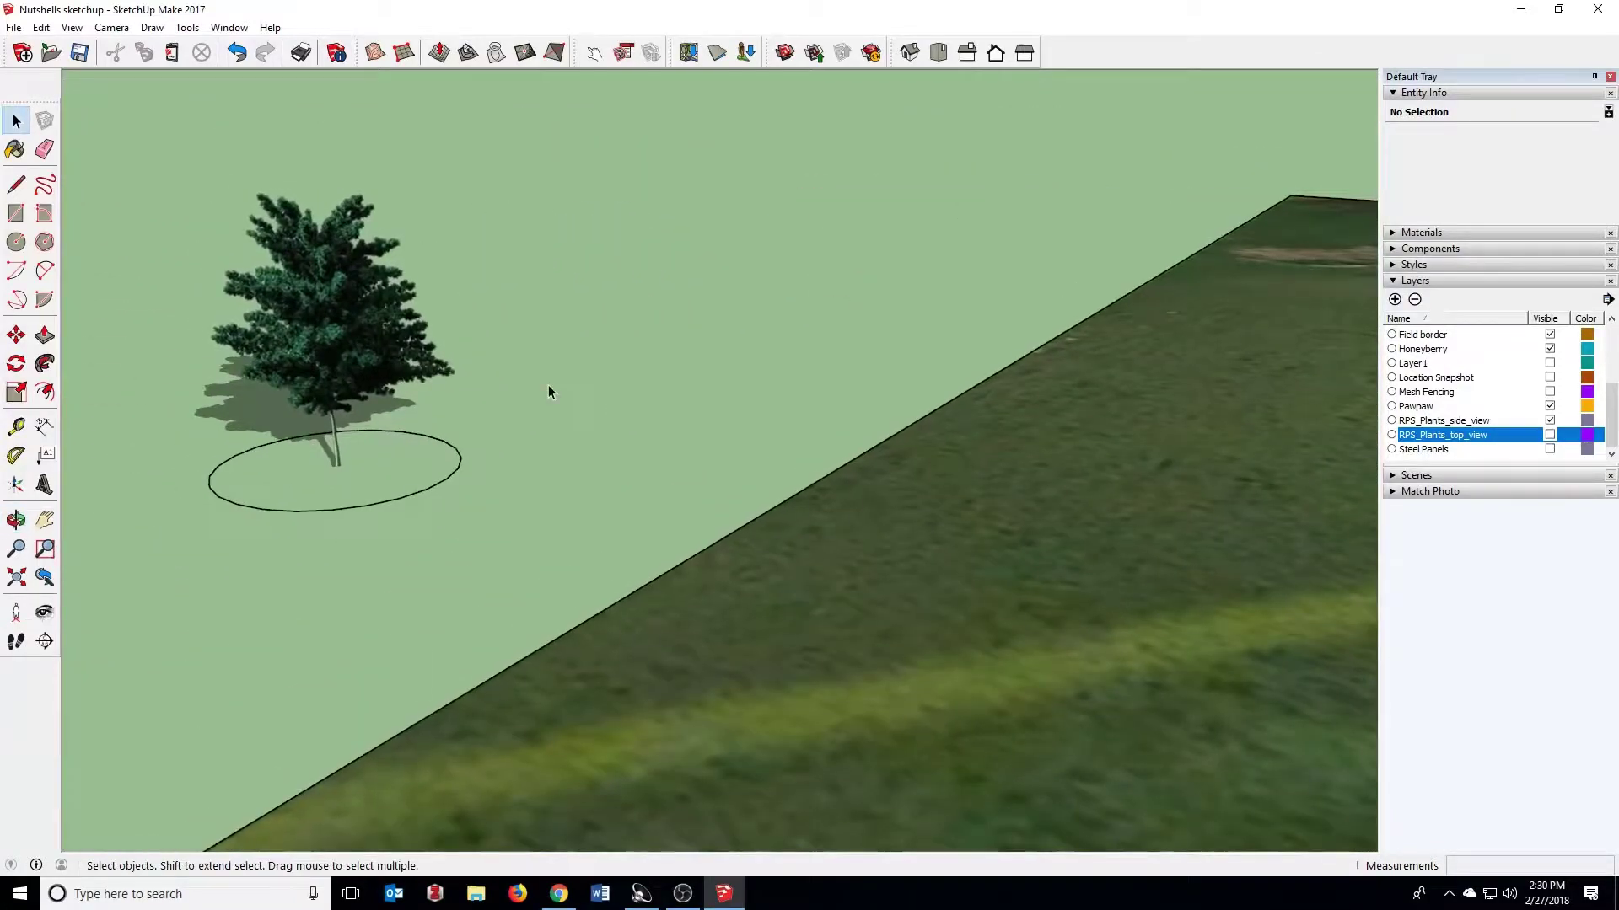
scroll(548, 385, down, 10)
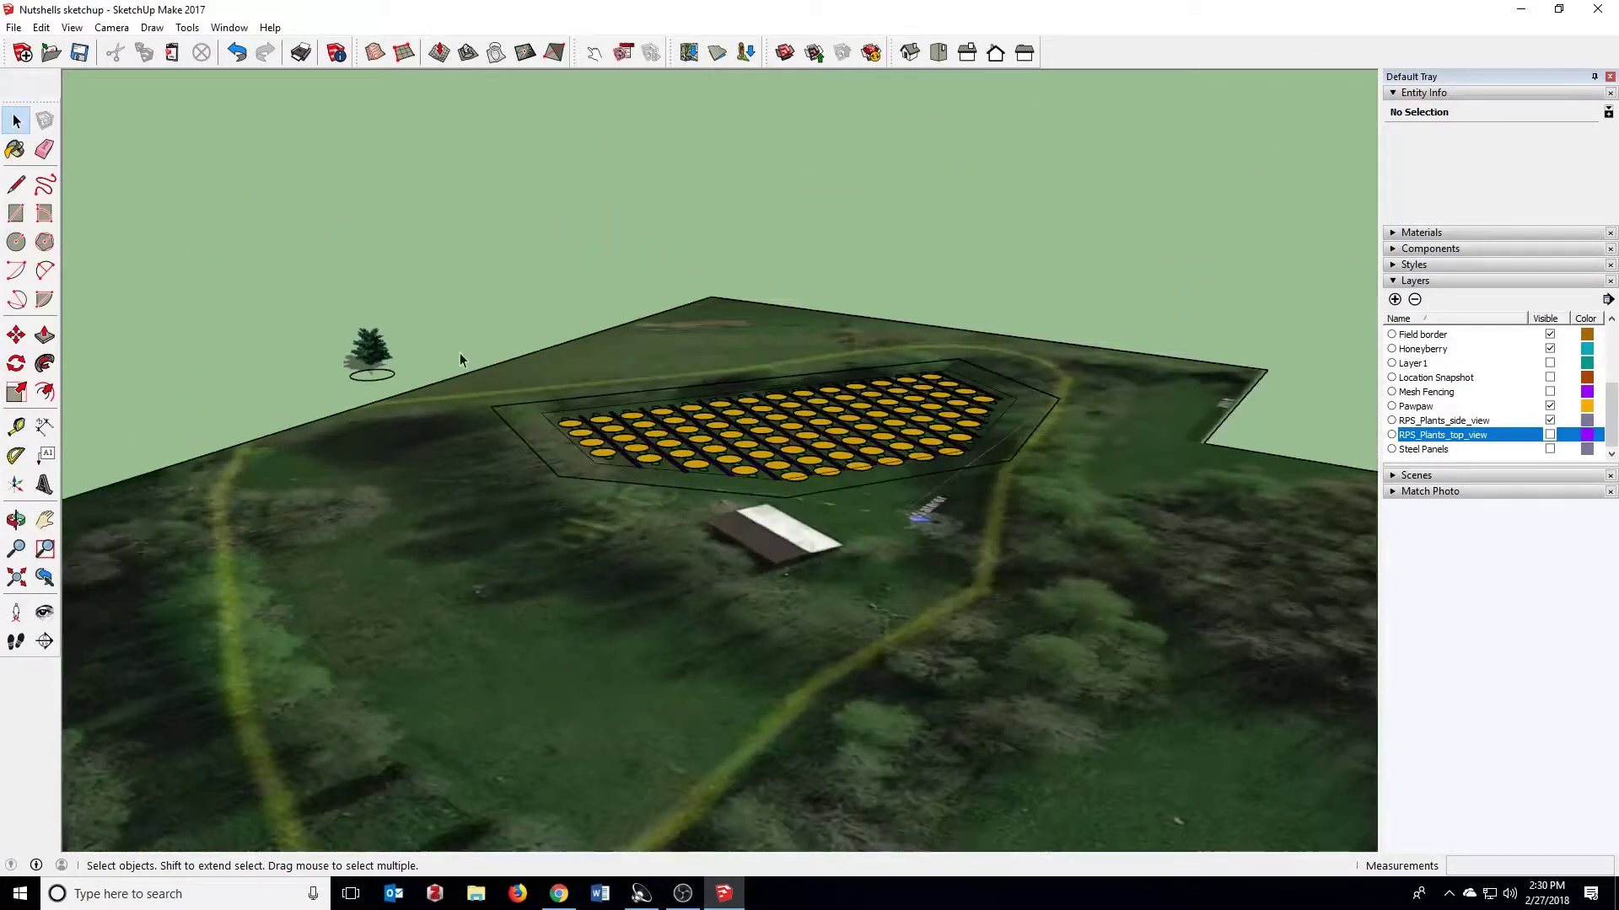
middle_drag(460, 360, 460, 483)
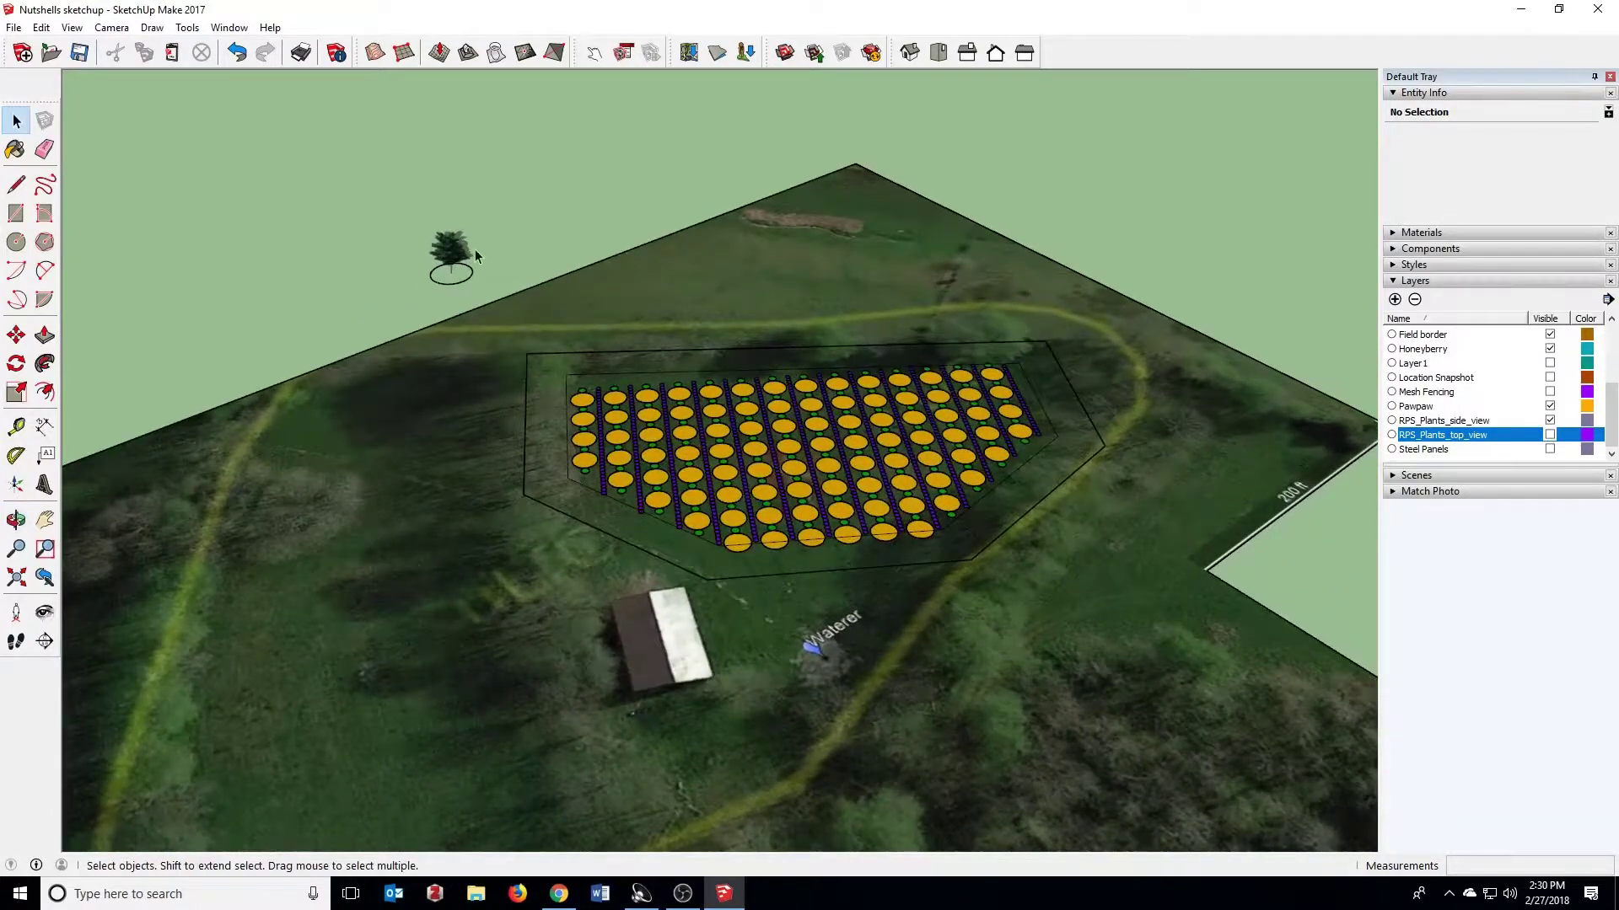
Step: Move the 3D chestnut tree by the base of its trunk to a nearby spot outside the base map
scroll(470, 257, up, 2)
click(452, 263)
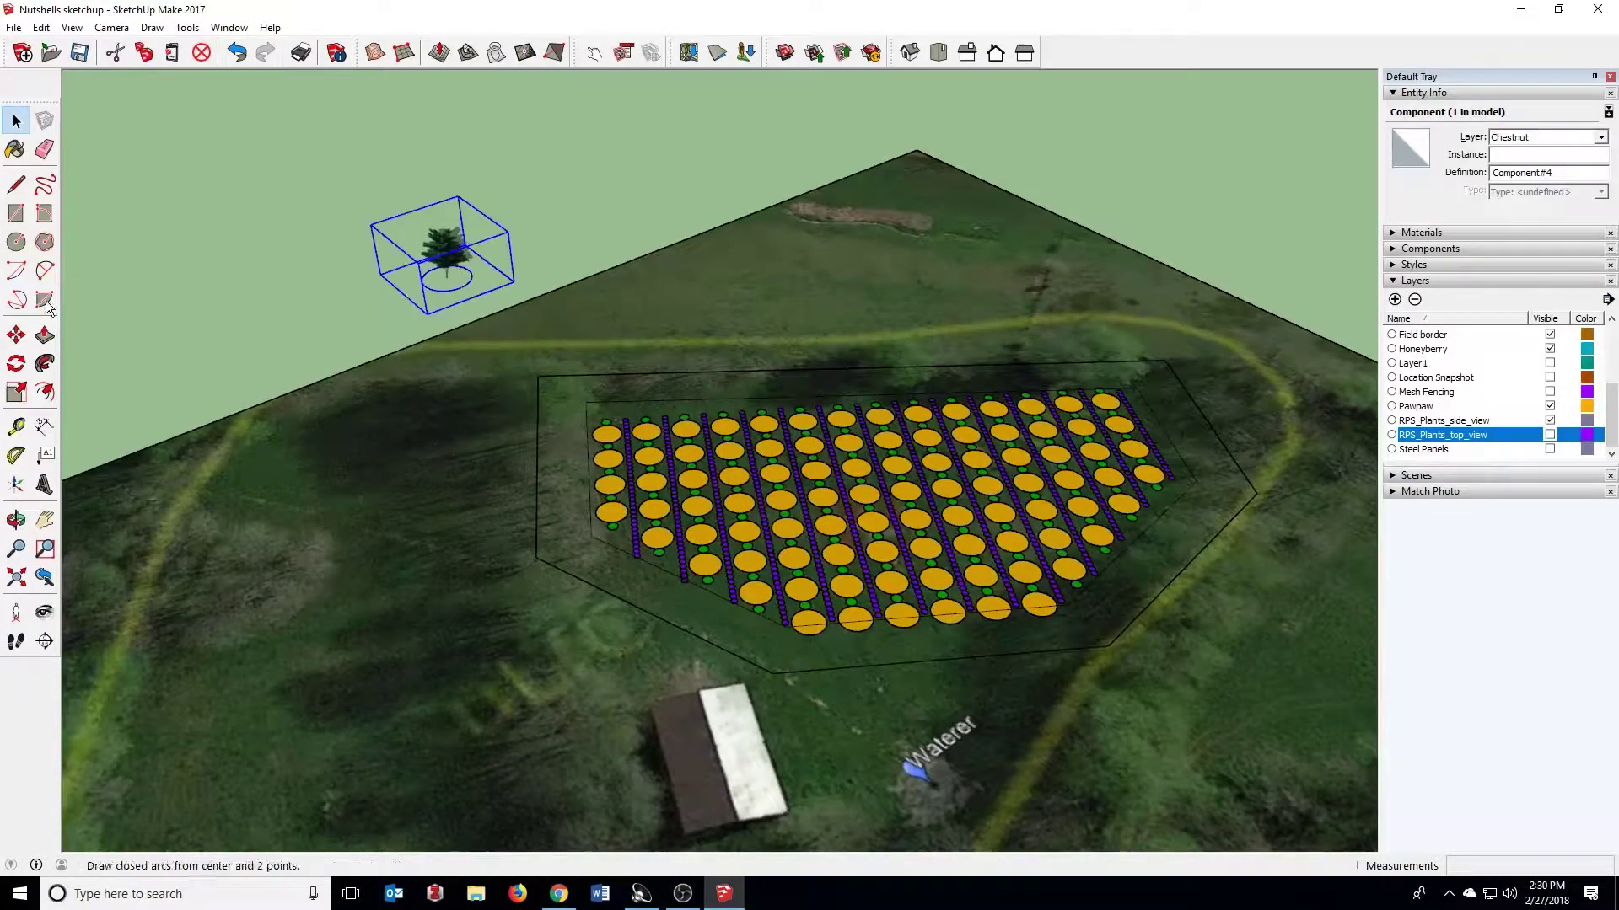
click(16, 336)
scroll(443, 276, up, 4)
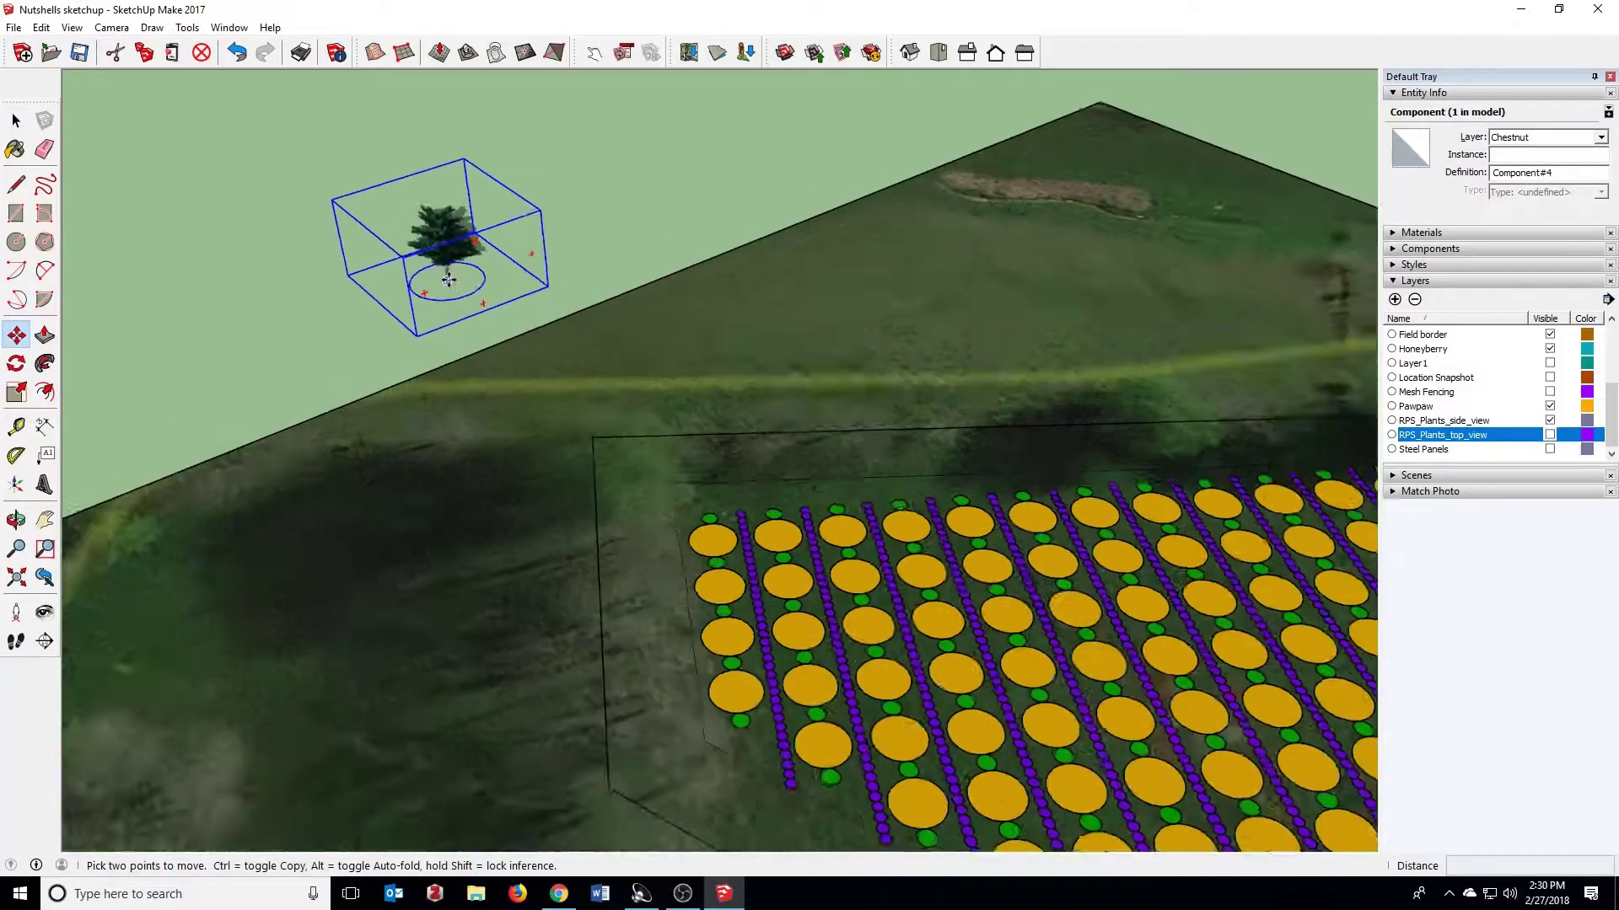
click(444, 278)
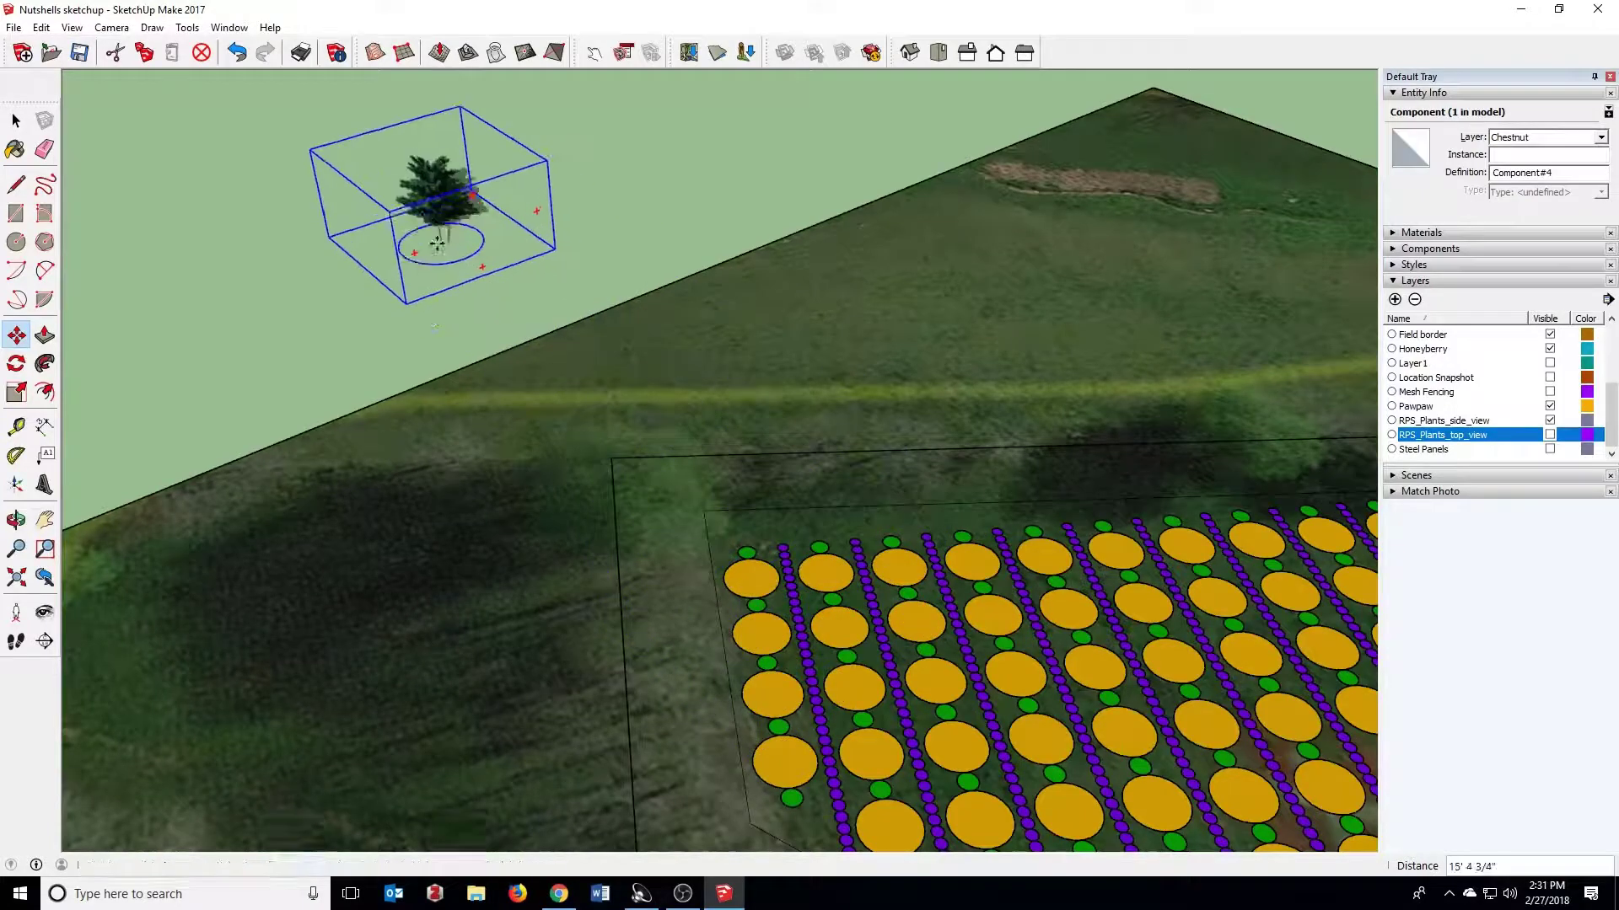
click(506, 250)
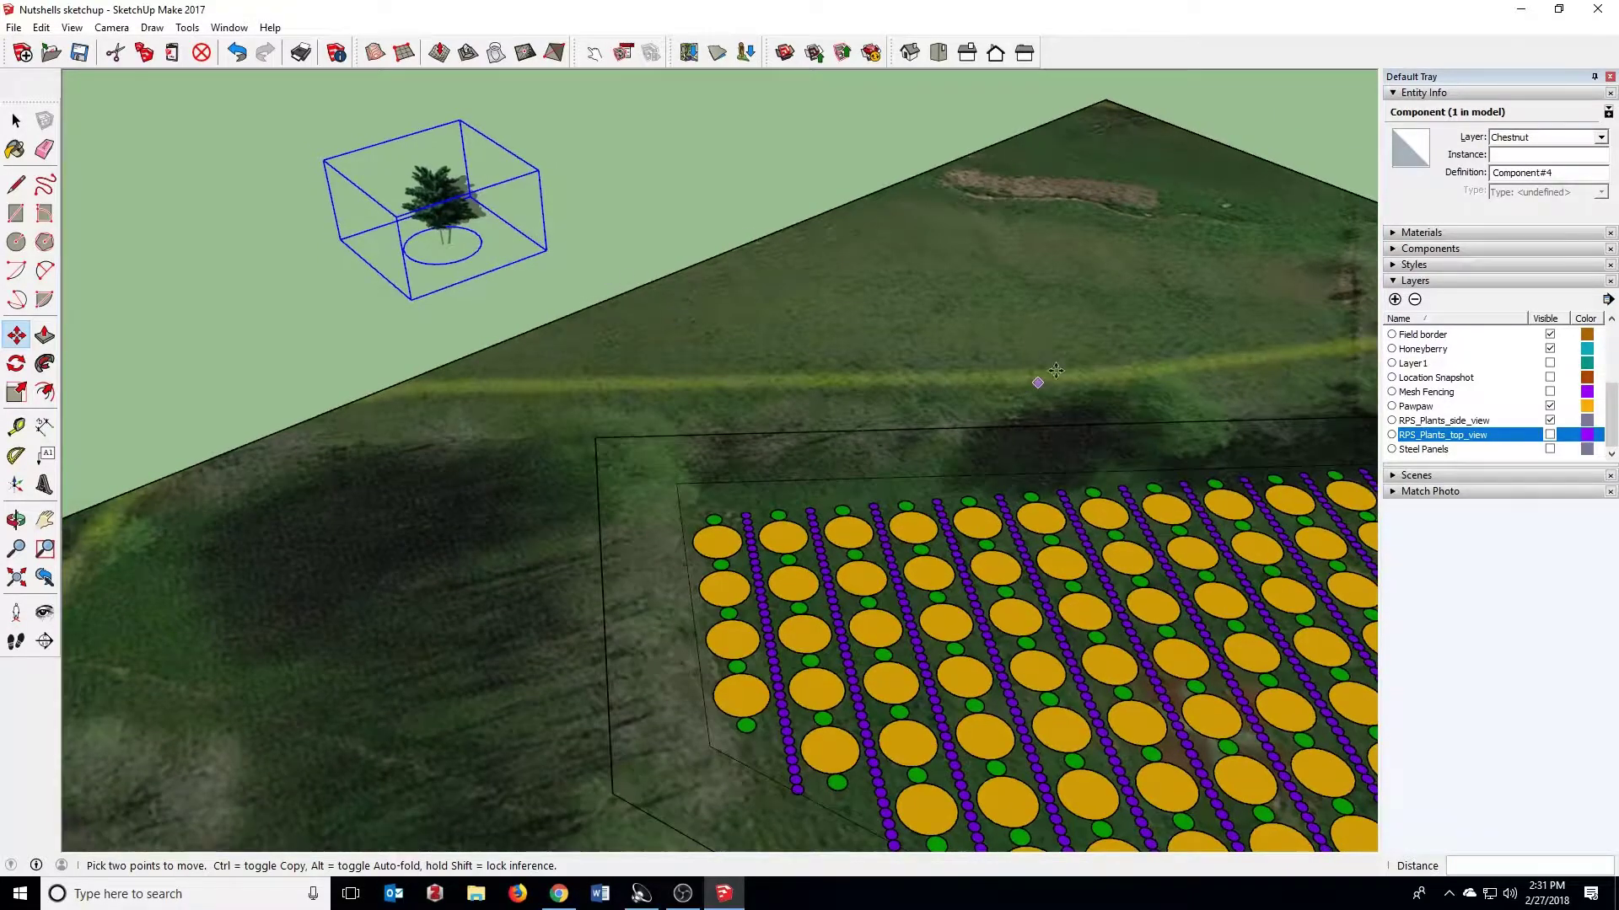
scroll(809, 477, down, 6)
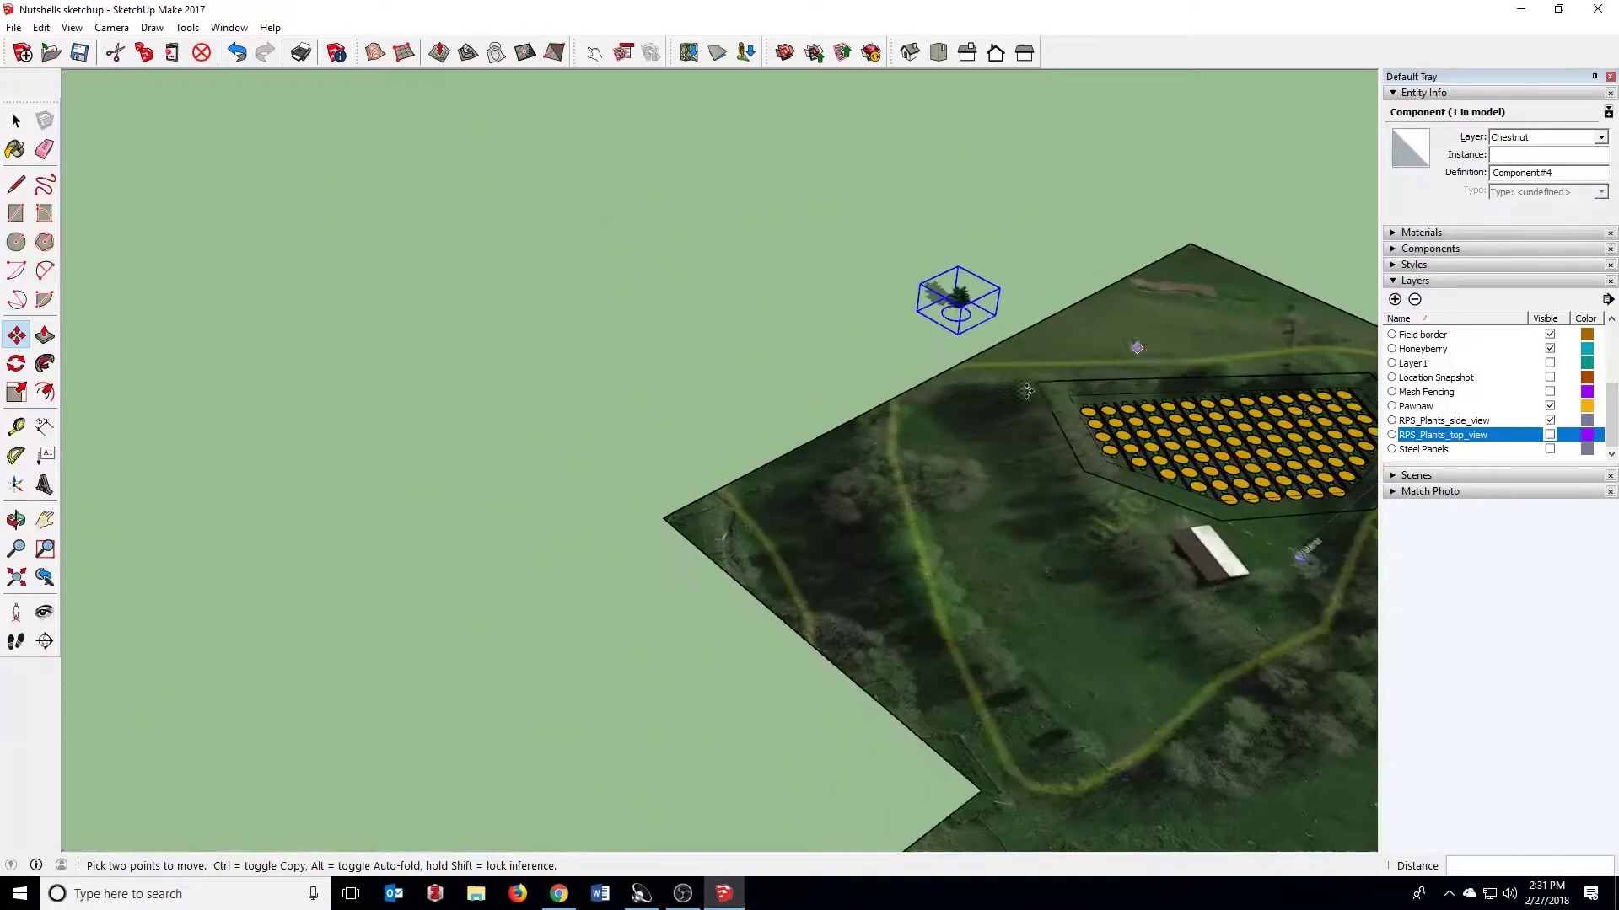
Step: Hide the Pawpaw layer and make the 3D chestnut, 3d honeyberry and 3D pawpaw layers visible
scroll(809, 476, down, 3)
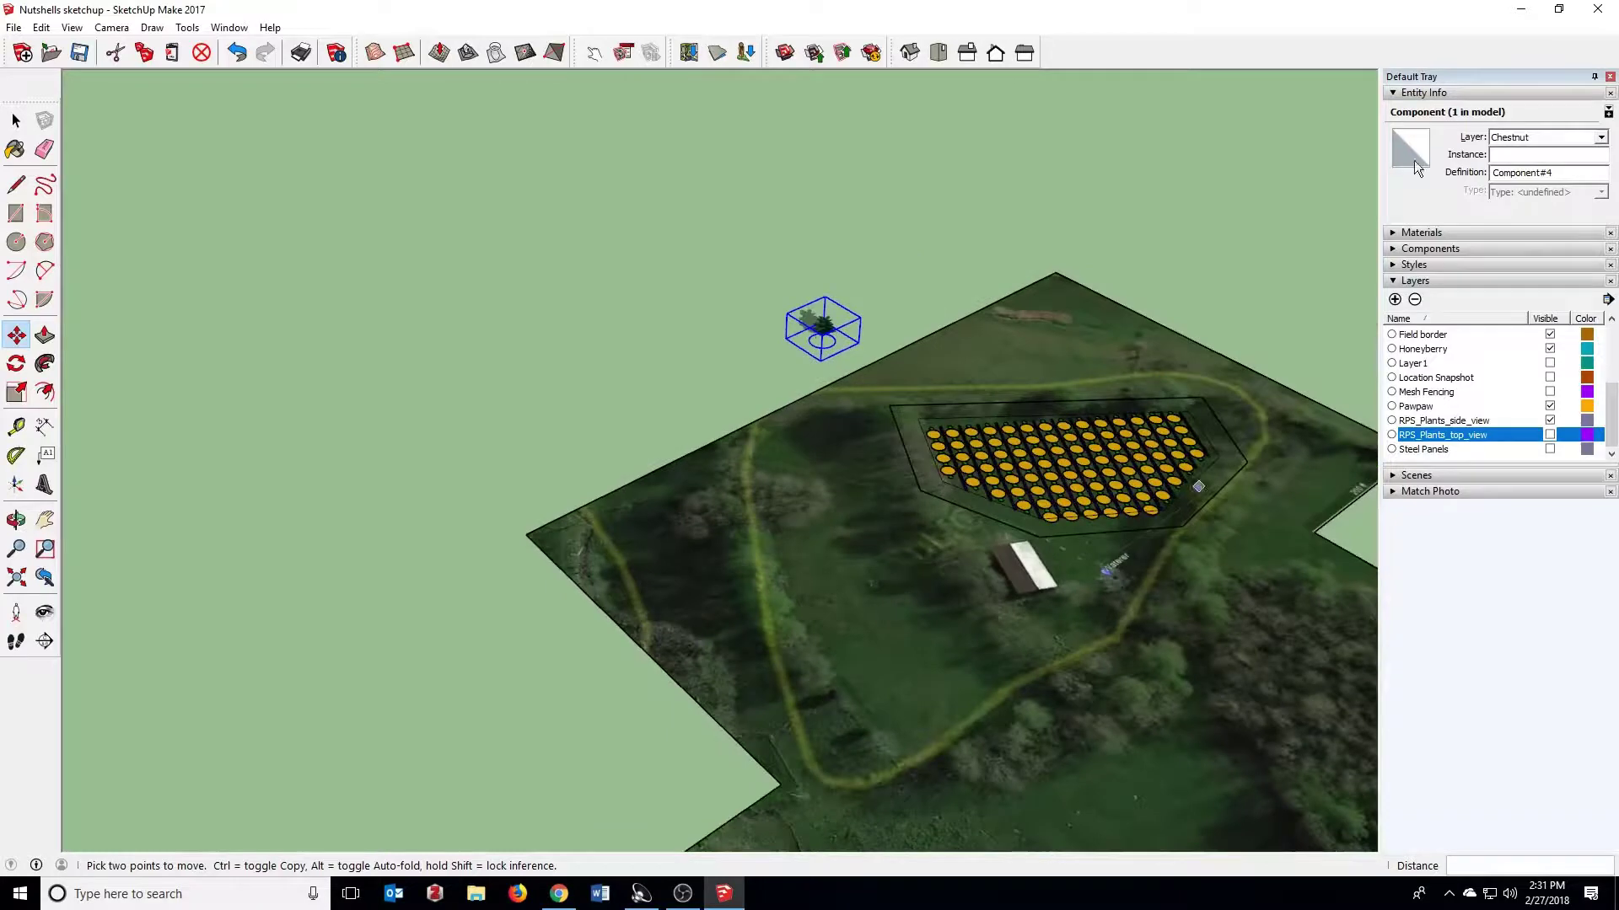
click(938, 55)
scroll(1044, 573, up, 4)
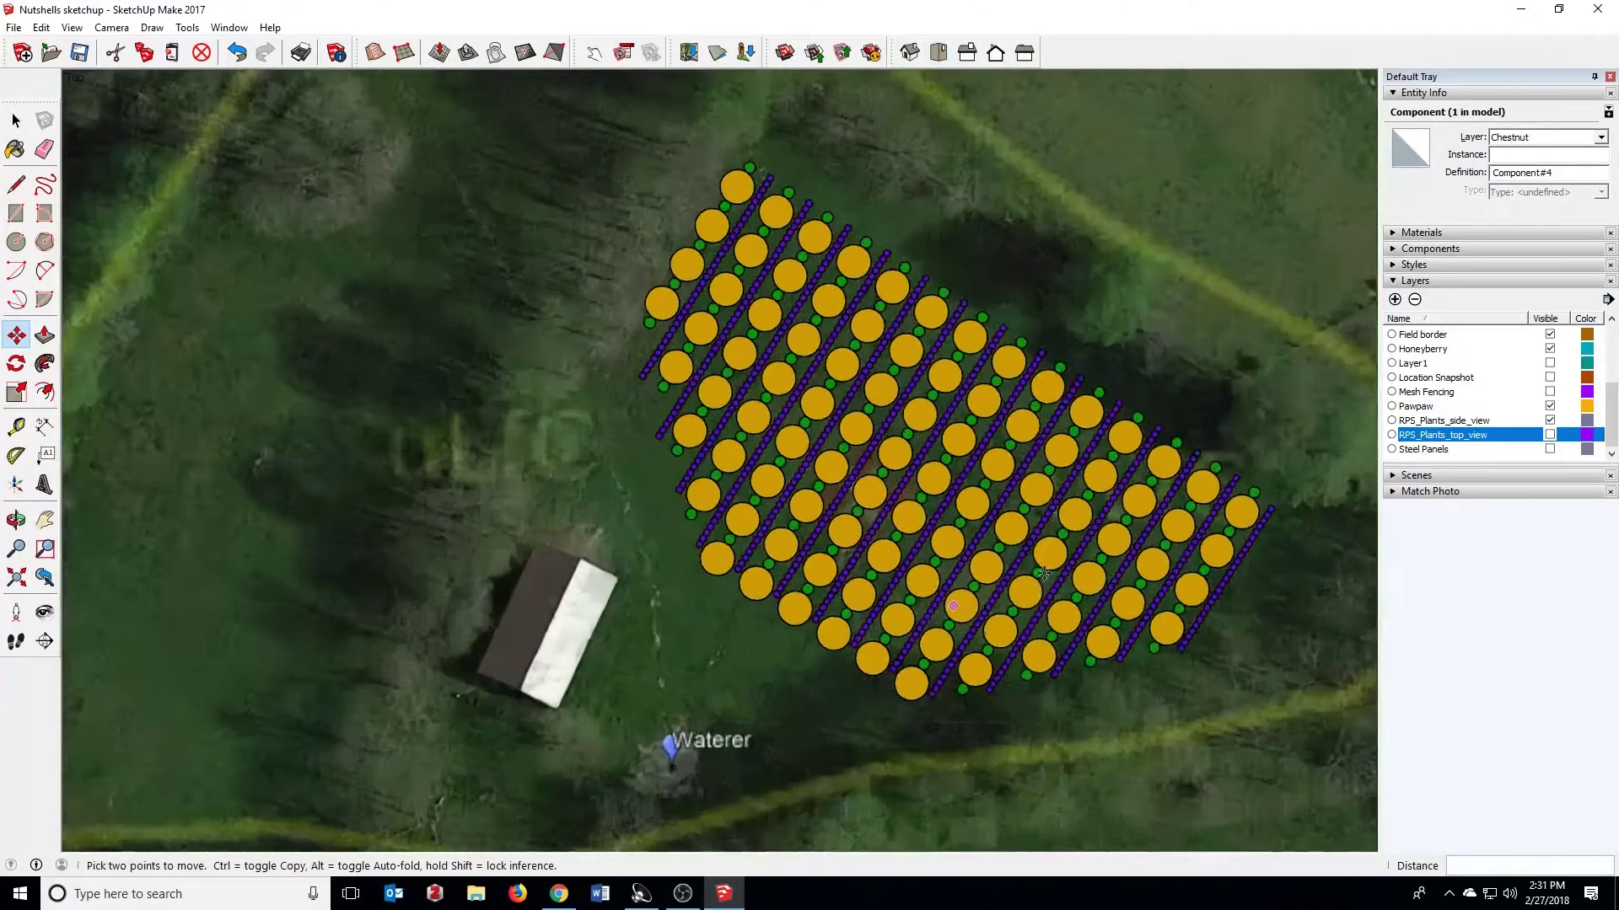
click(1550, 406)
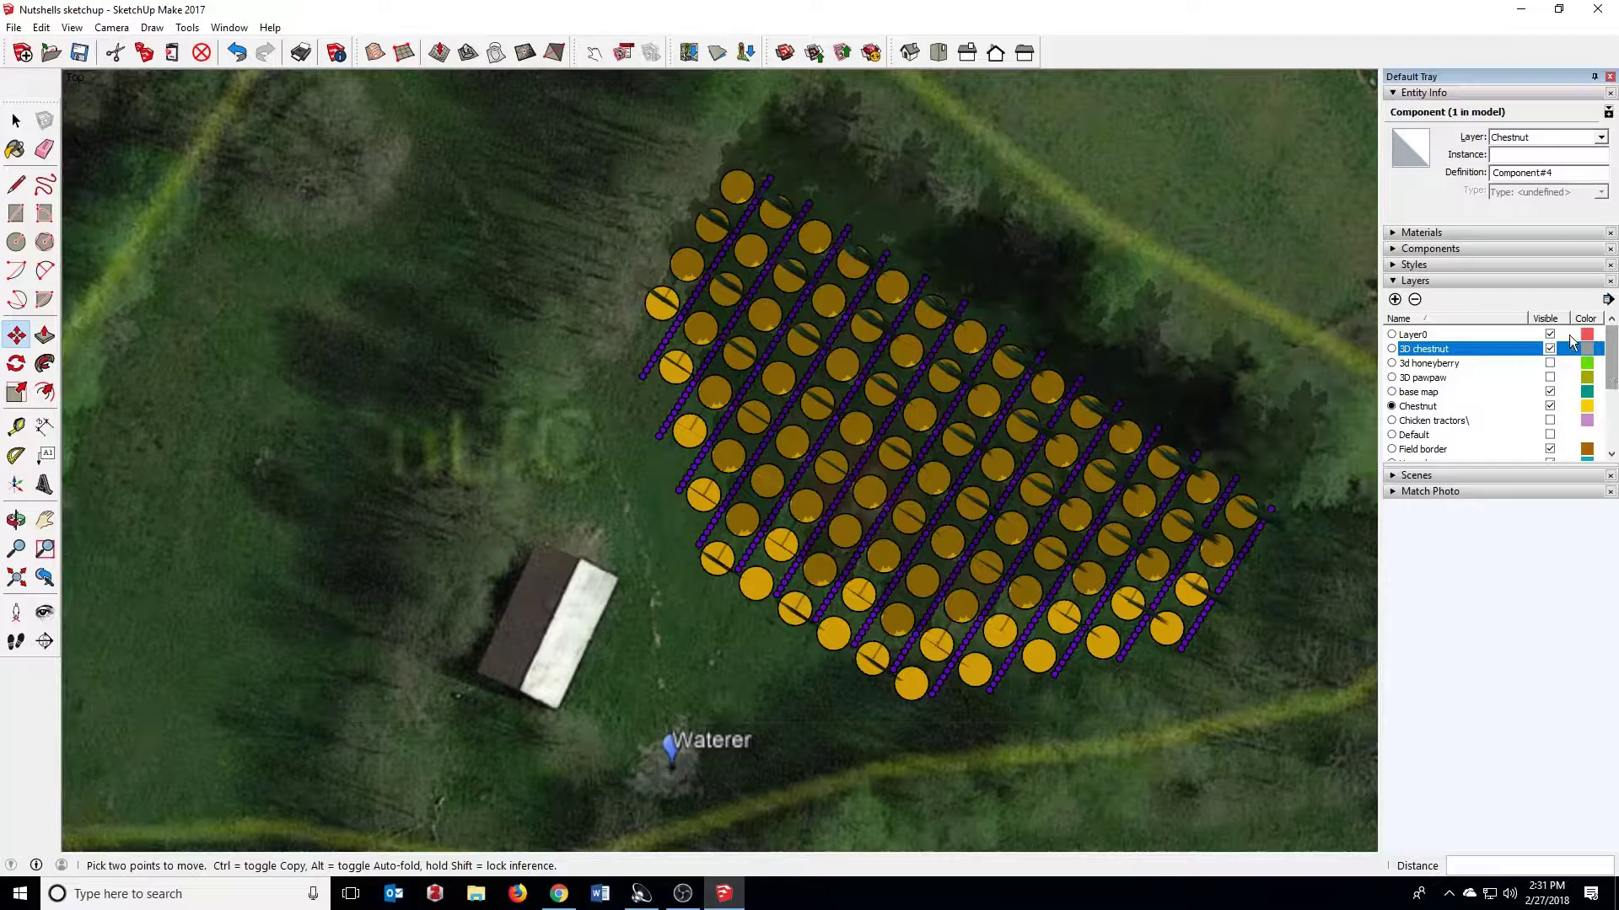
click(1550, 363)
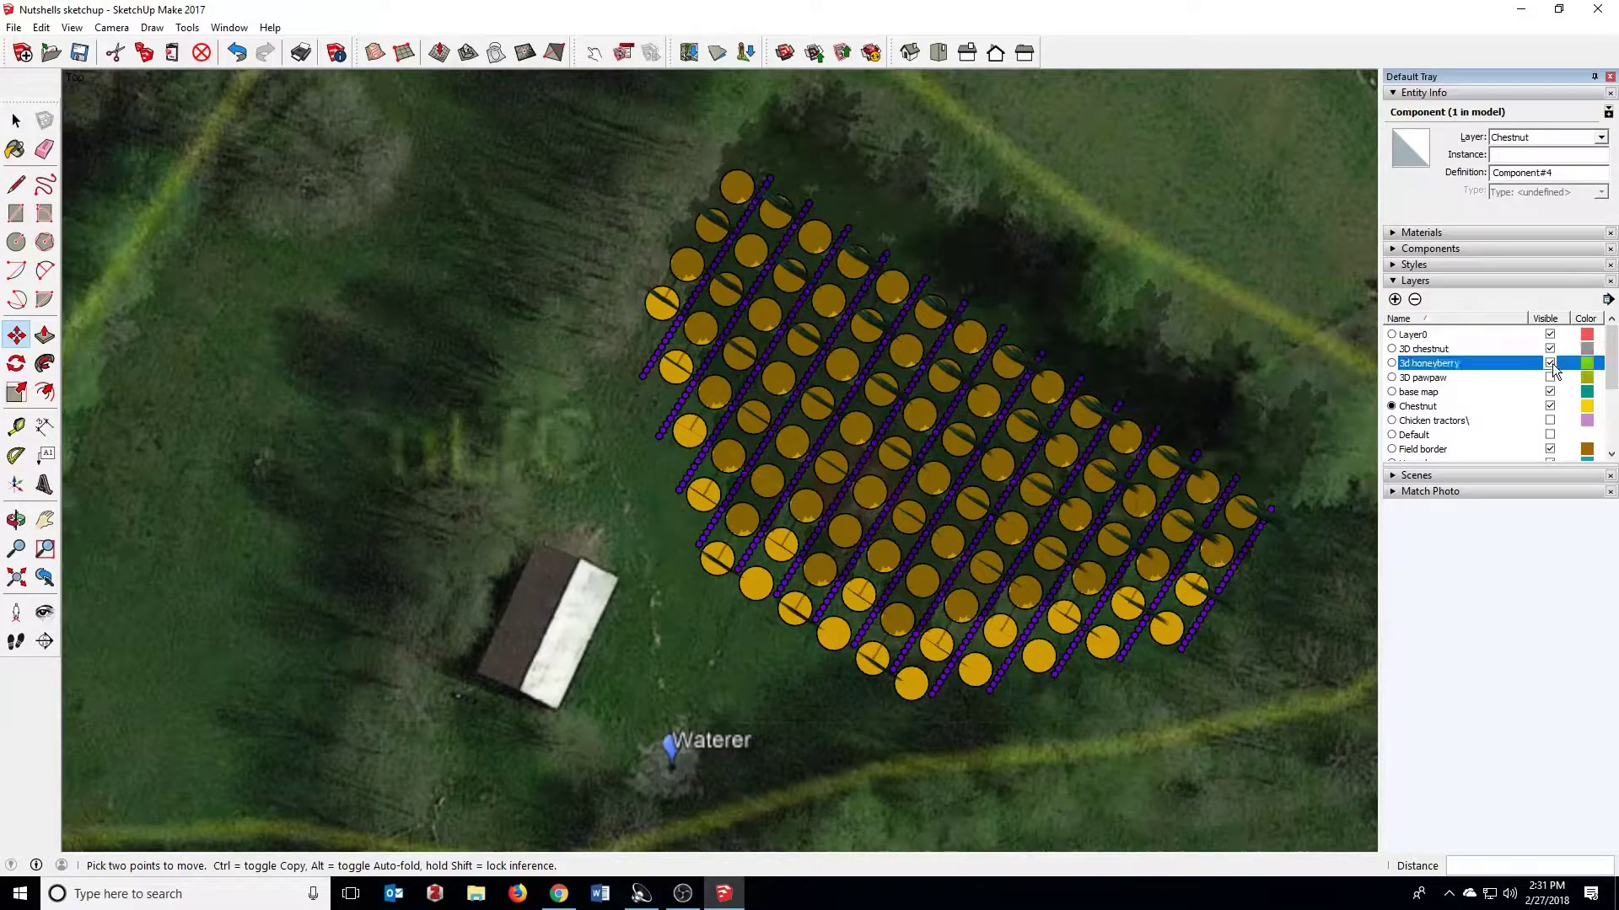
click(1550, 376)
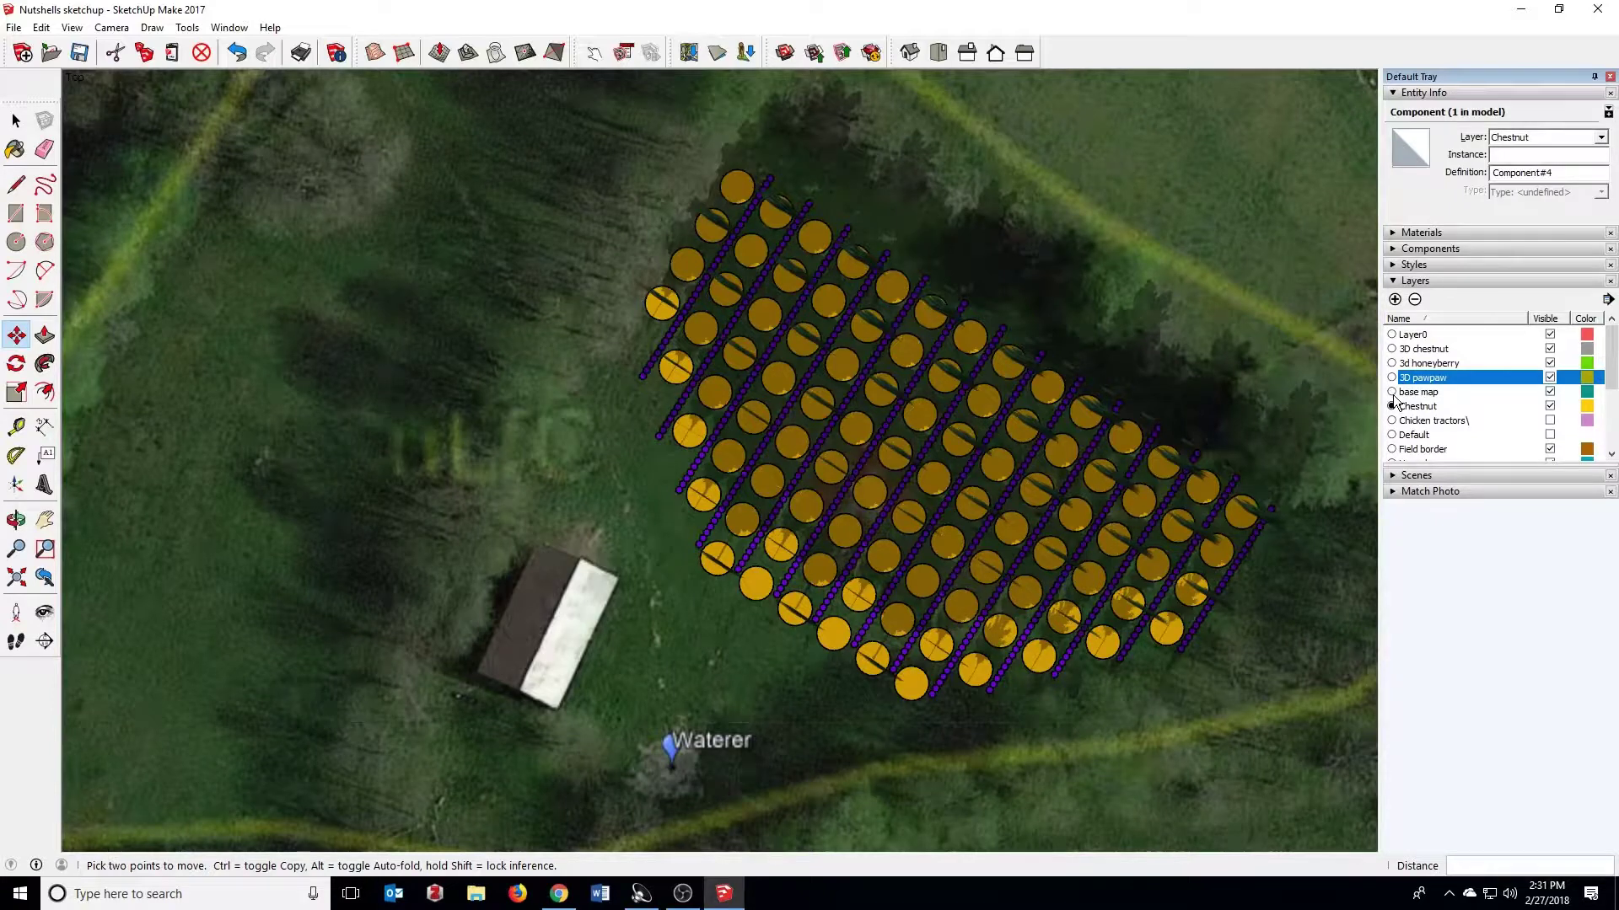
Step: Make base map the active layer and hide the 2D Chestnut and Honeyberry layers
click(1391, 392)
click(1551, 406)
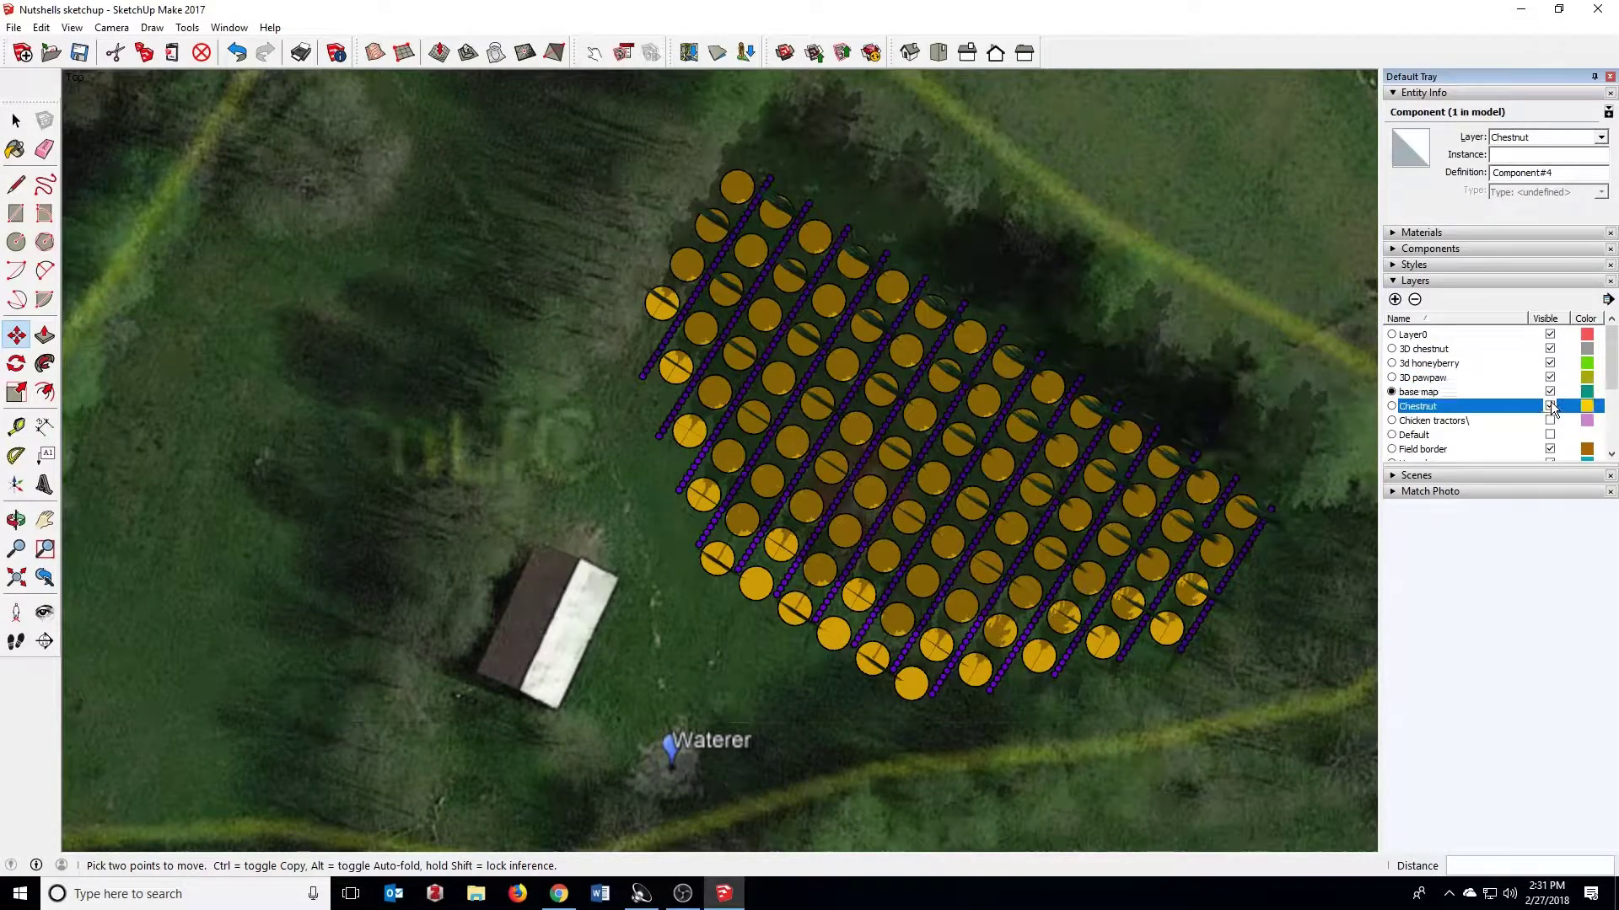
middle_drag(868, 597, 931, 438)
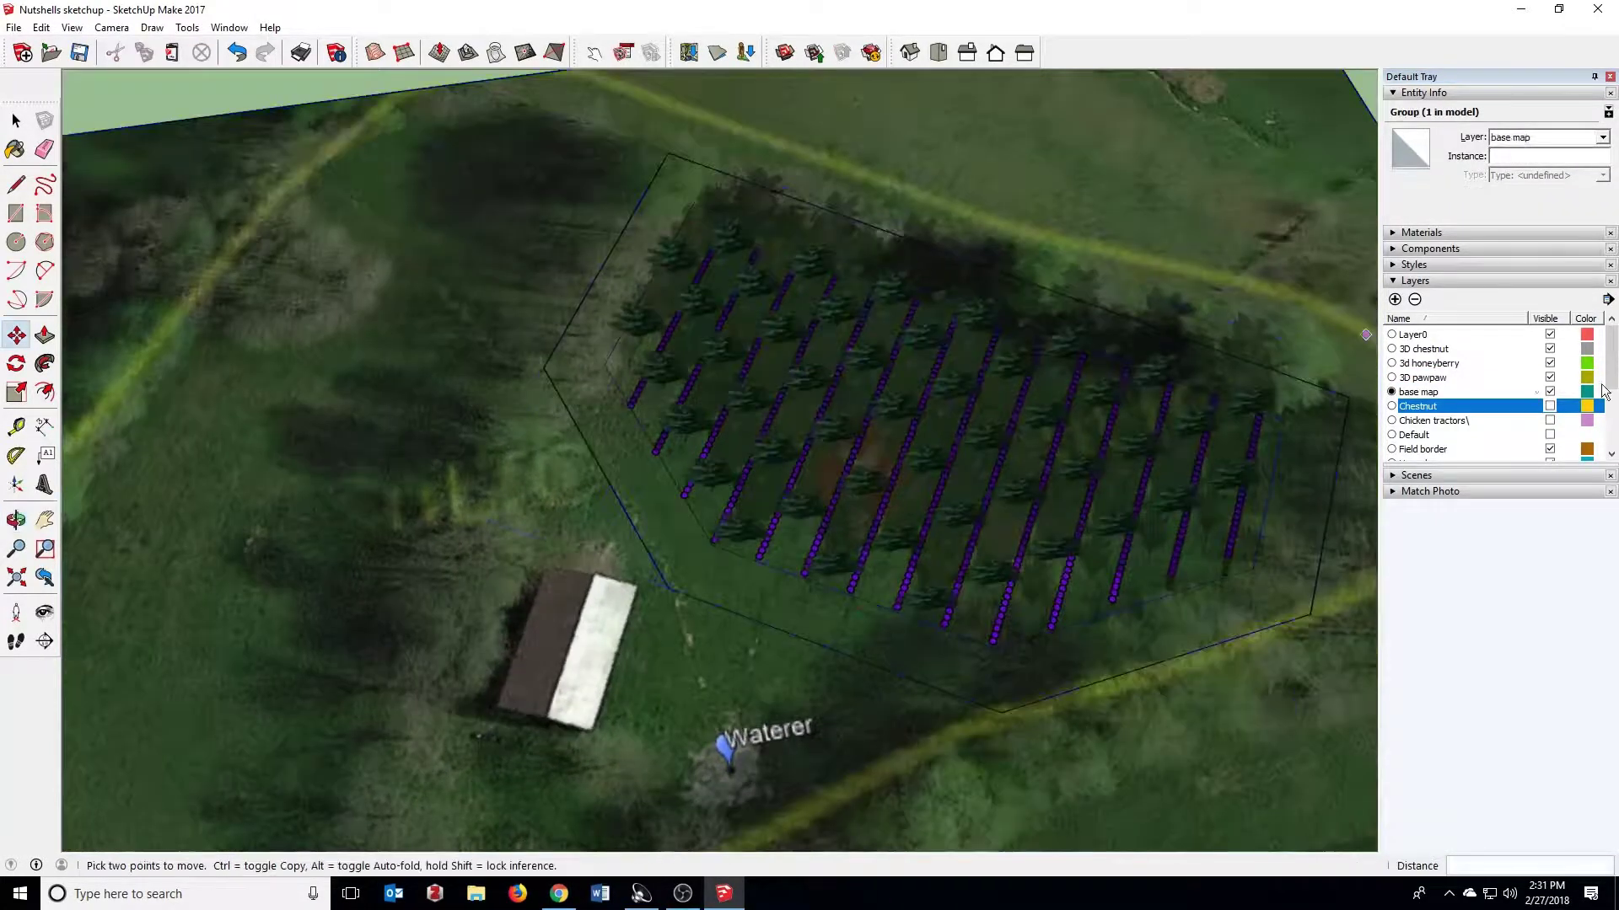
scroll(1465, 398, down, 2)
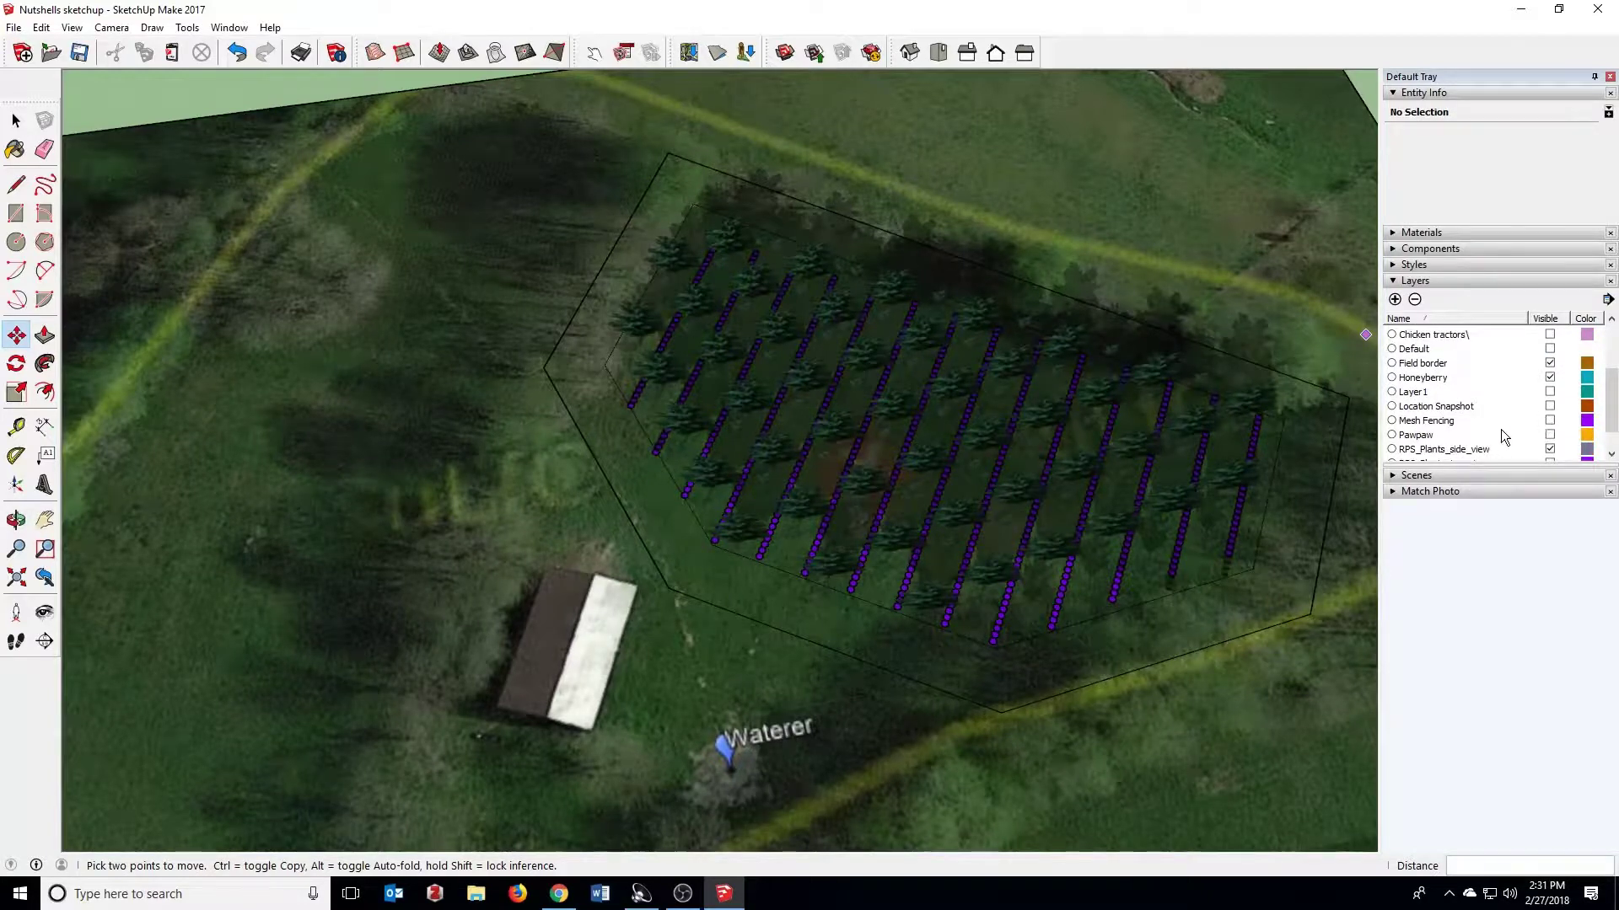
click(1550, 376)
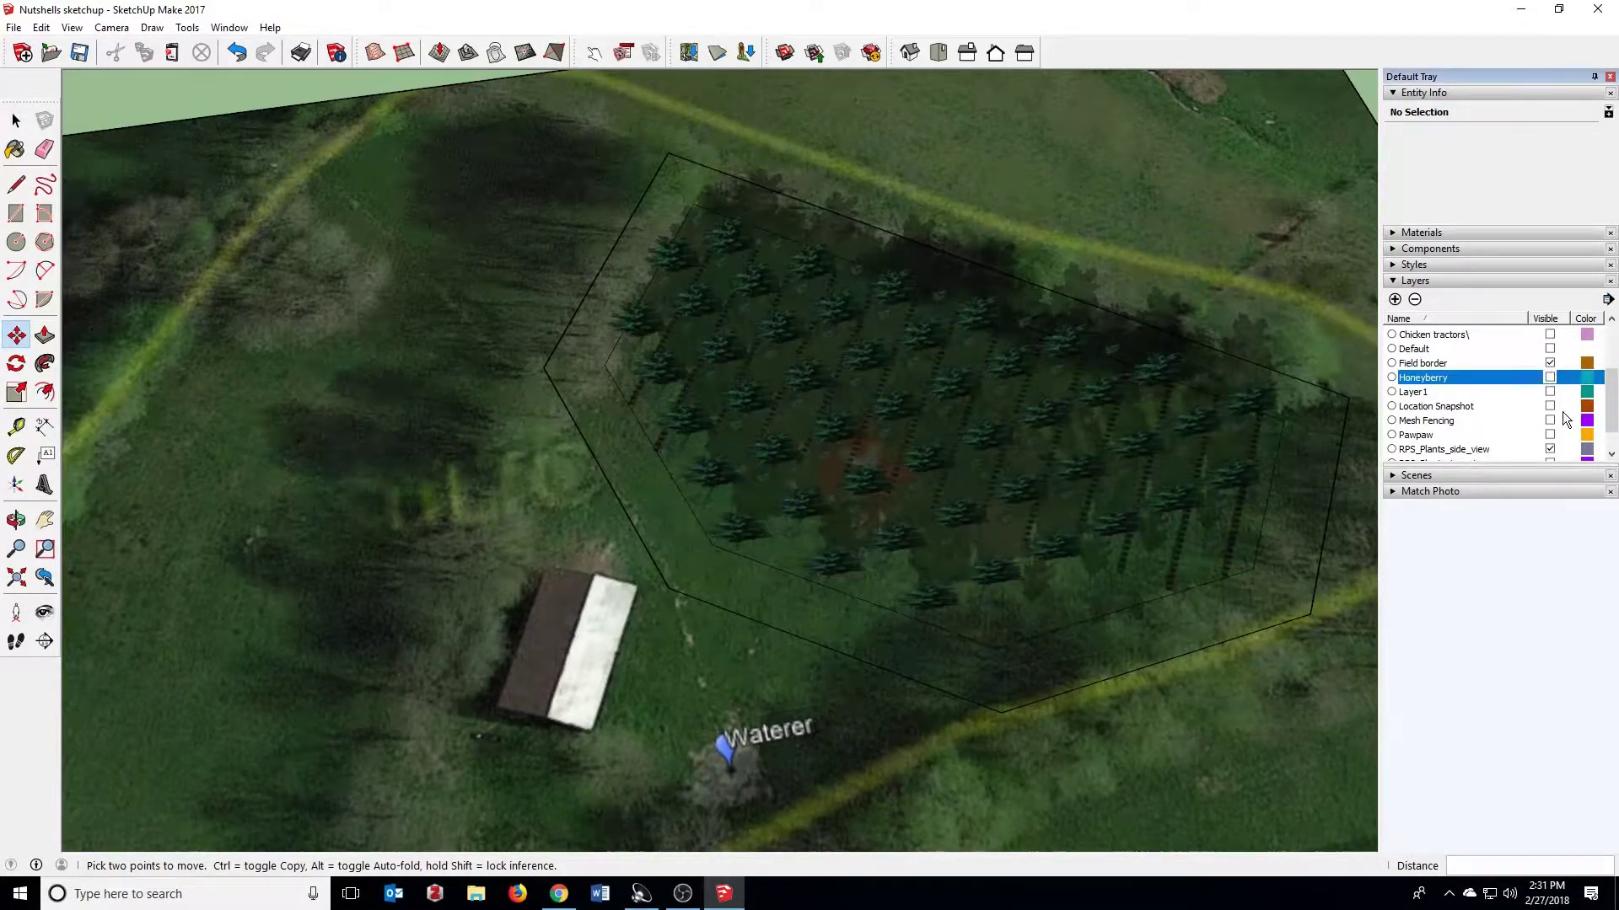
Step: Examine the rows of 3D trees at the field's corner from a low angle and from farther away
scroll(994, 351, down, 3)
scroll(813, 433, up, 2)
middle_drag(813, 434, 936, 208)
scroll(784, 492, up, 8)
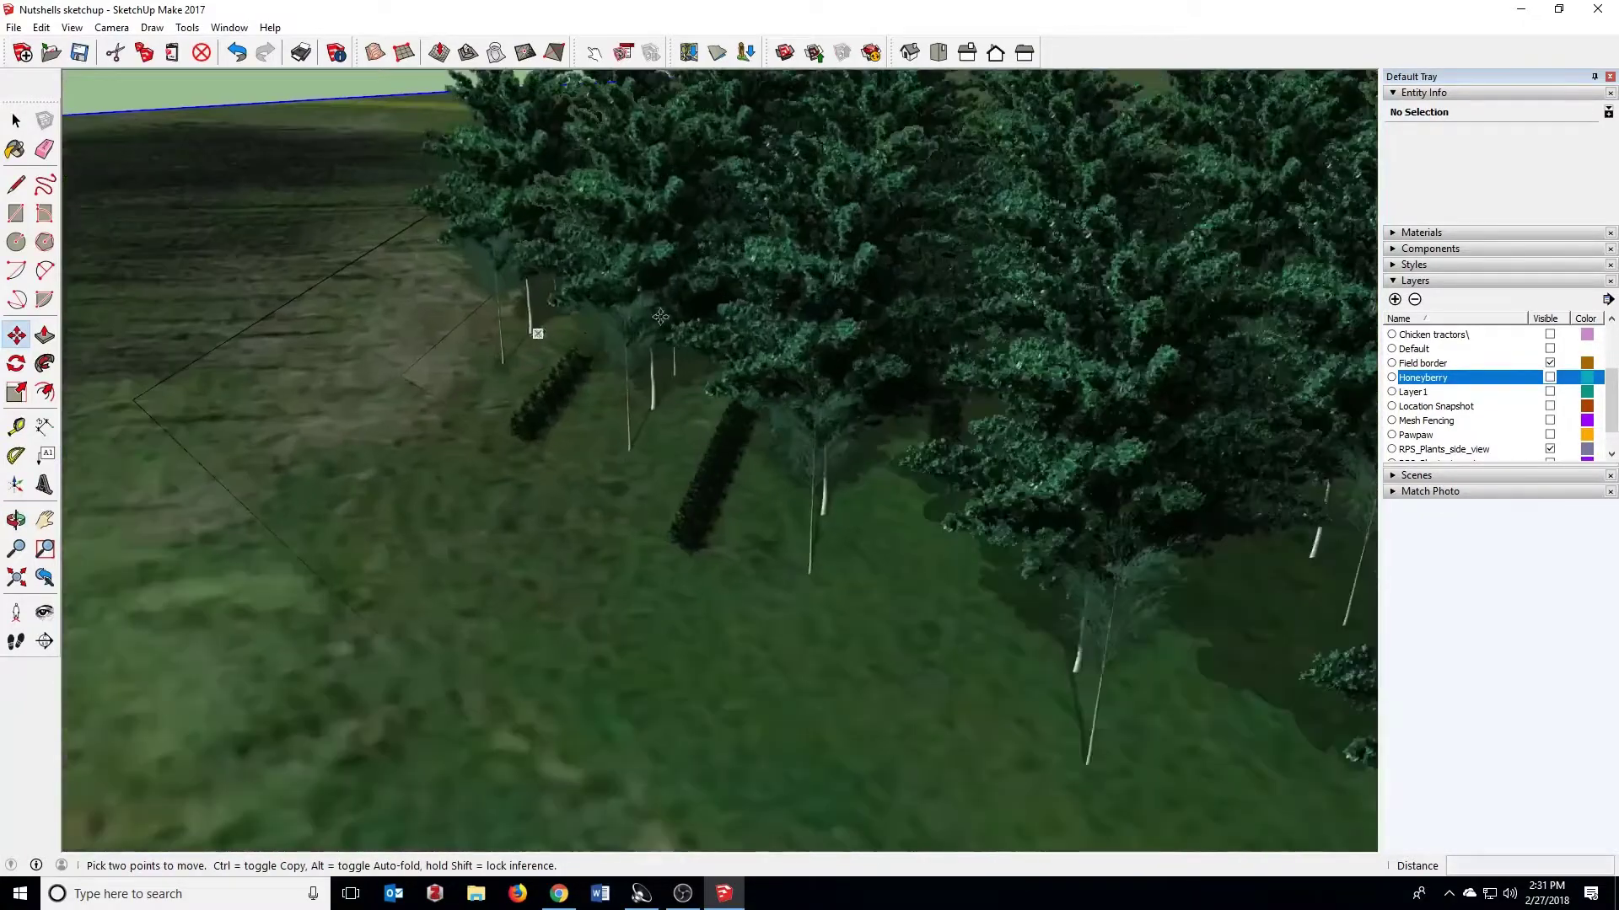
middle_drag(534, 329, 877, 314)
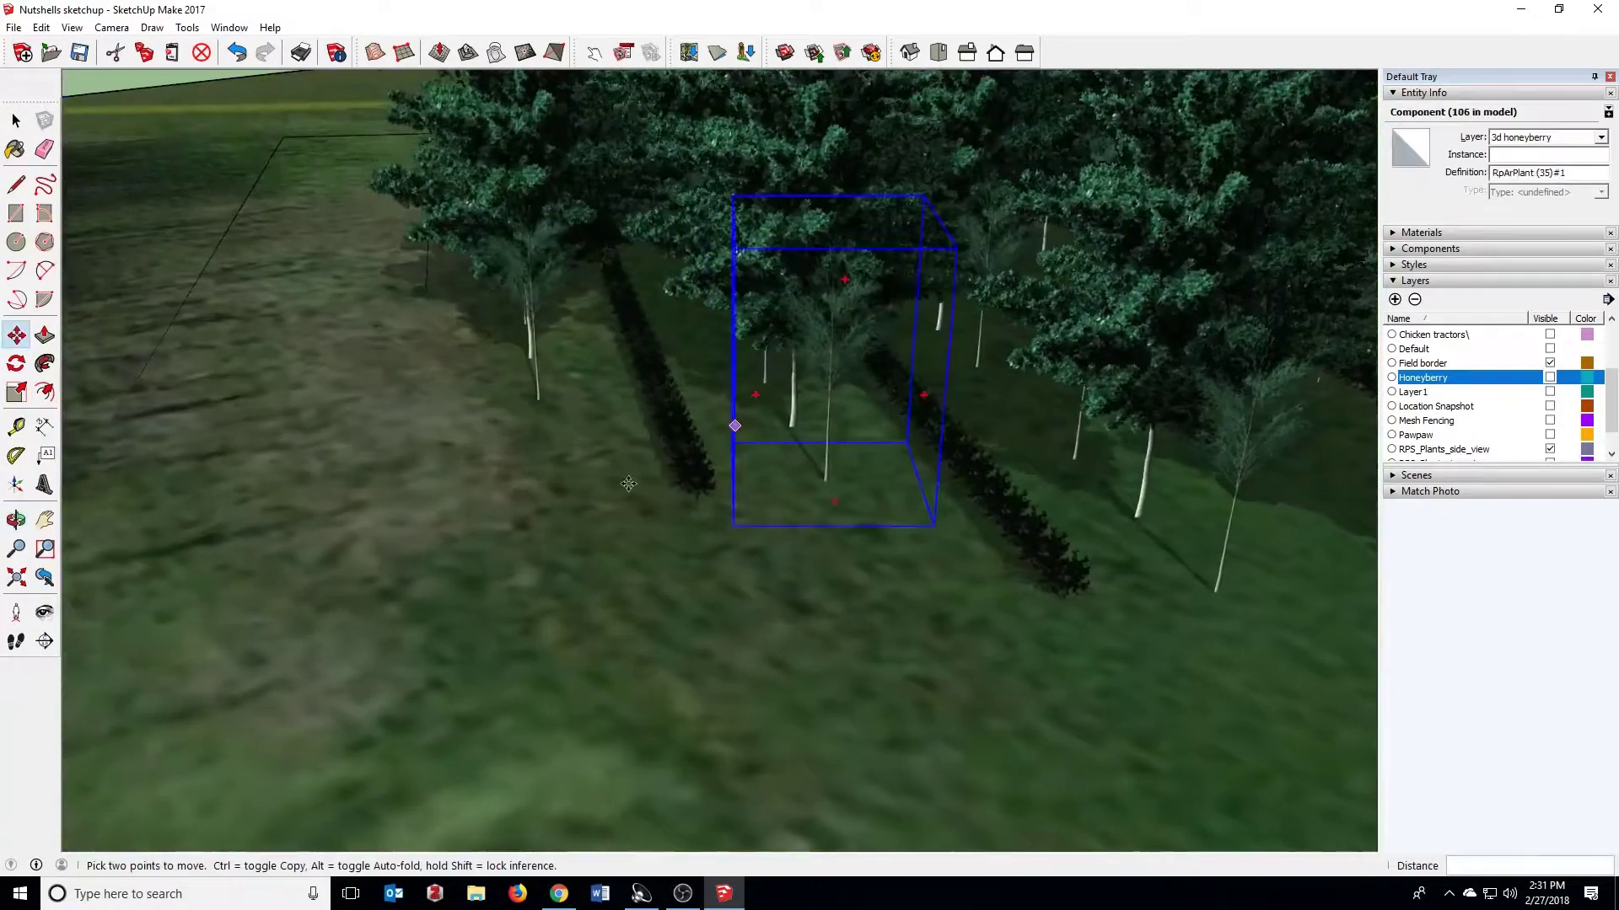
middle_drag(827, 246, 799, 394)
scroll(775, 209, down, 2)
scroll(775, 218, down, 5)
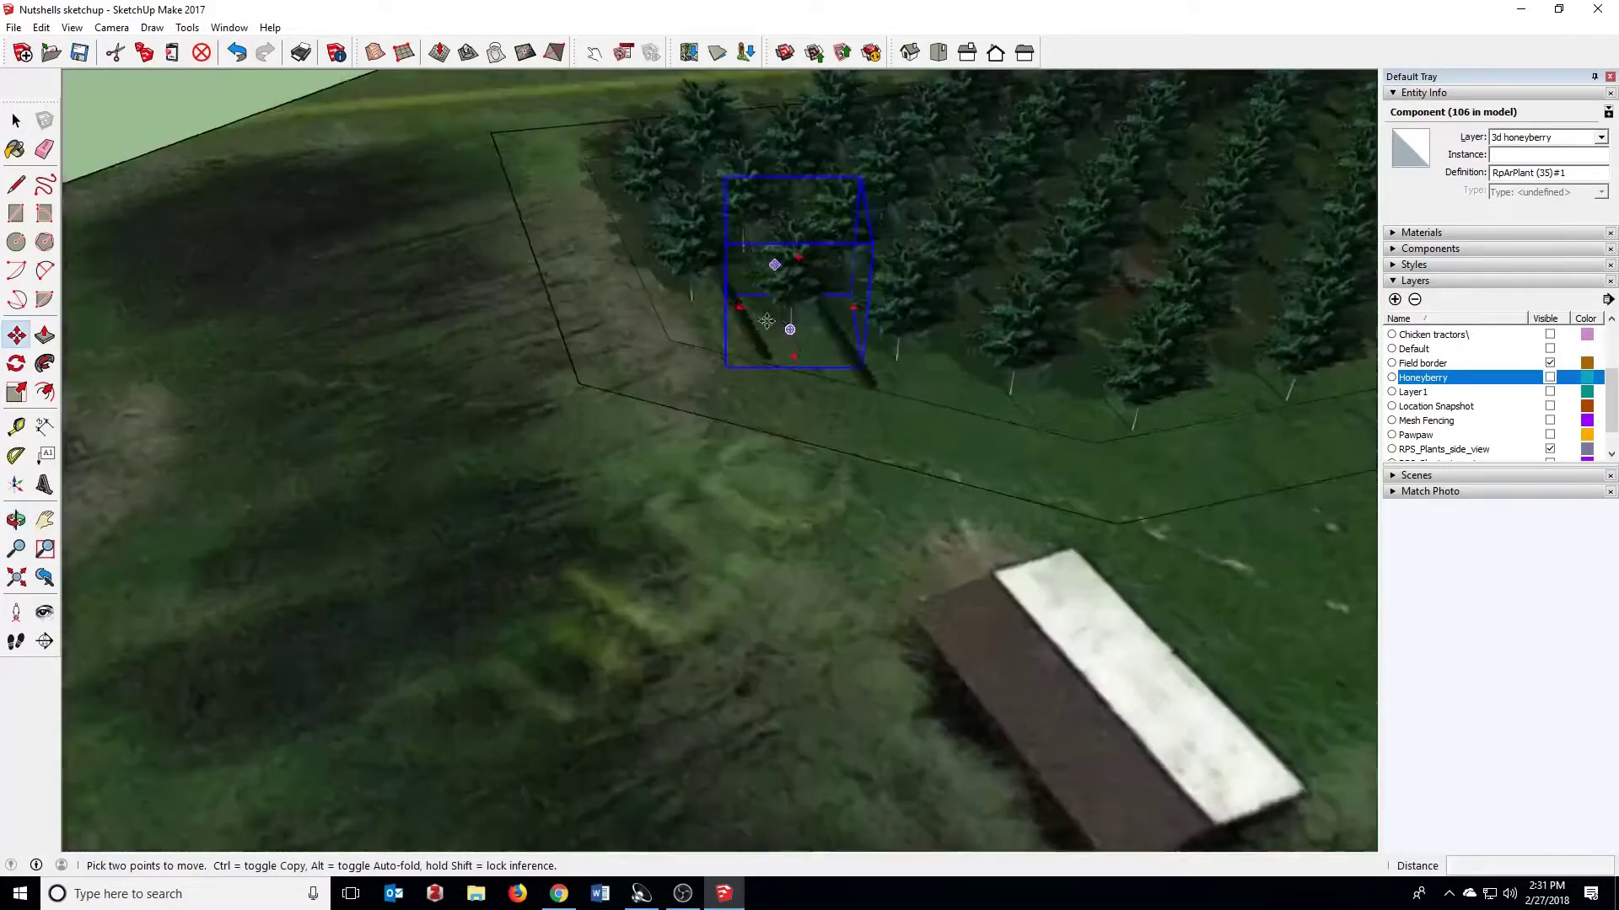
Step: Examine the 3D honeyberry shrub rows and the neighbouring pawpaw trees close up, leaving nothing selected
middle_drag(773, 264, 795, 397)
scroll(795, 278, up, 2)
scroll(694, 410, up, 4)
scroll(765, 384, up, 4)
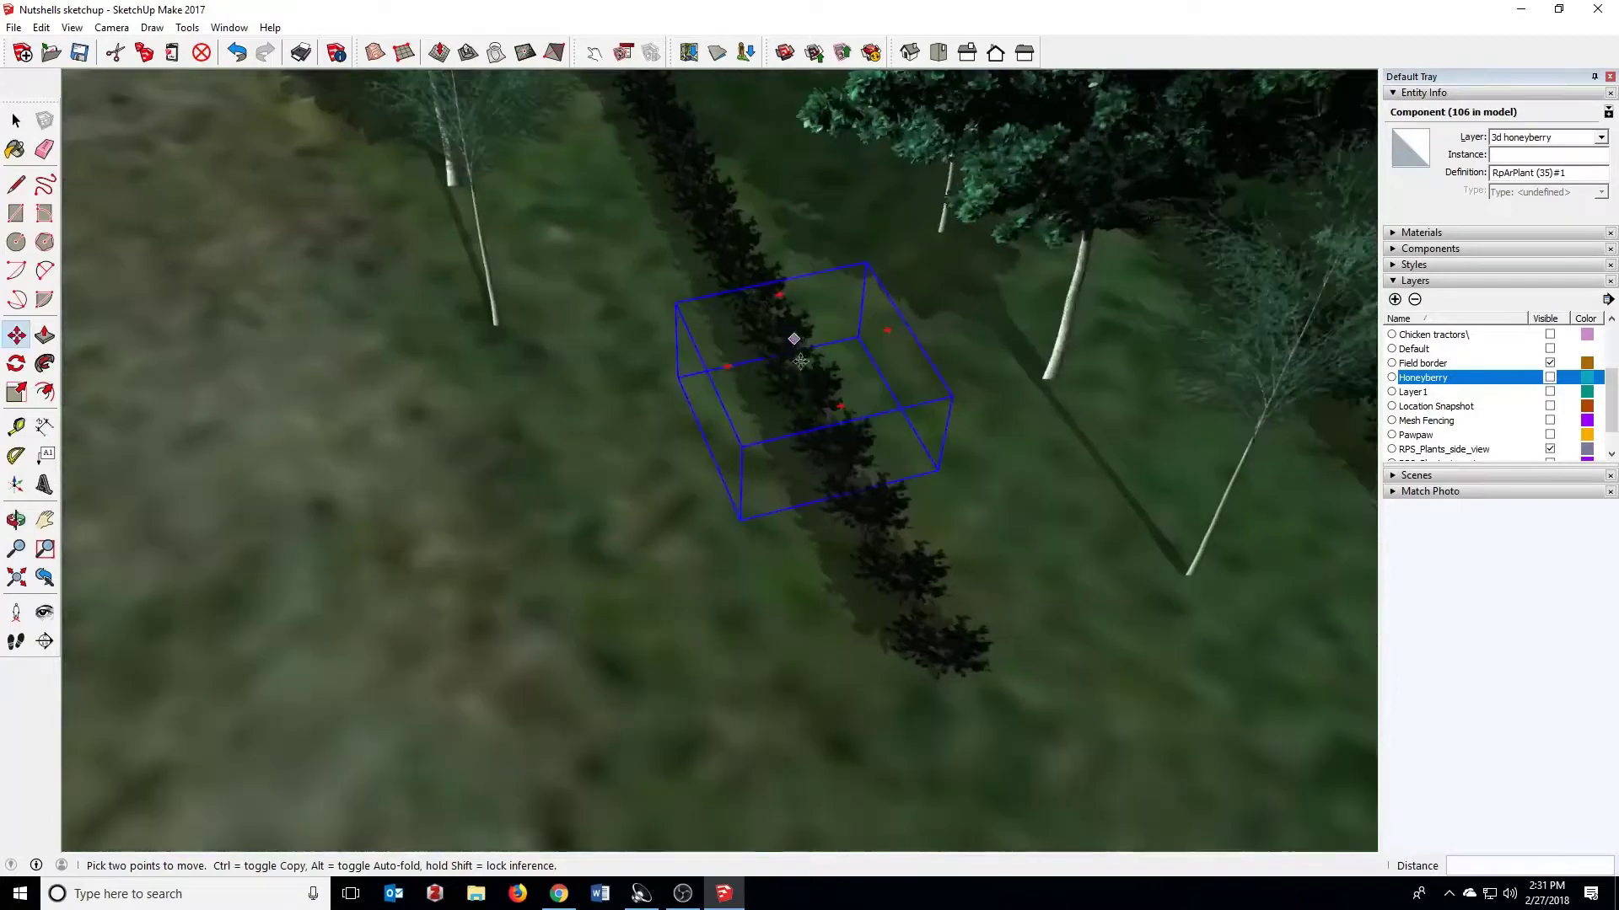
scroll(912, 443, down, 2)
drag(864, 438, 1123, 390)
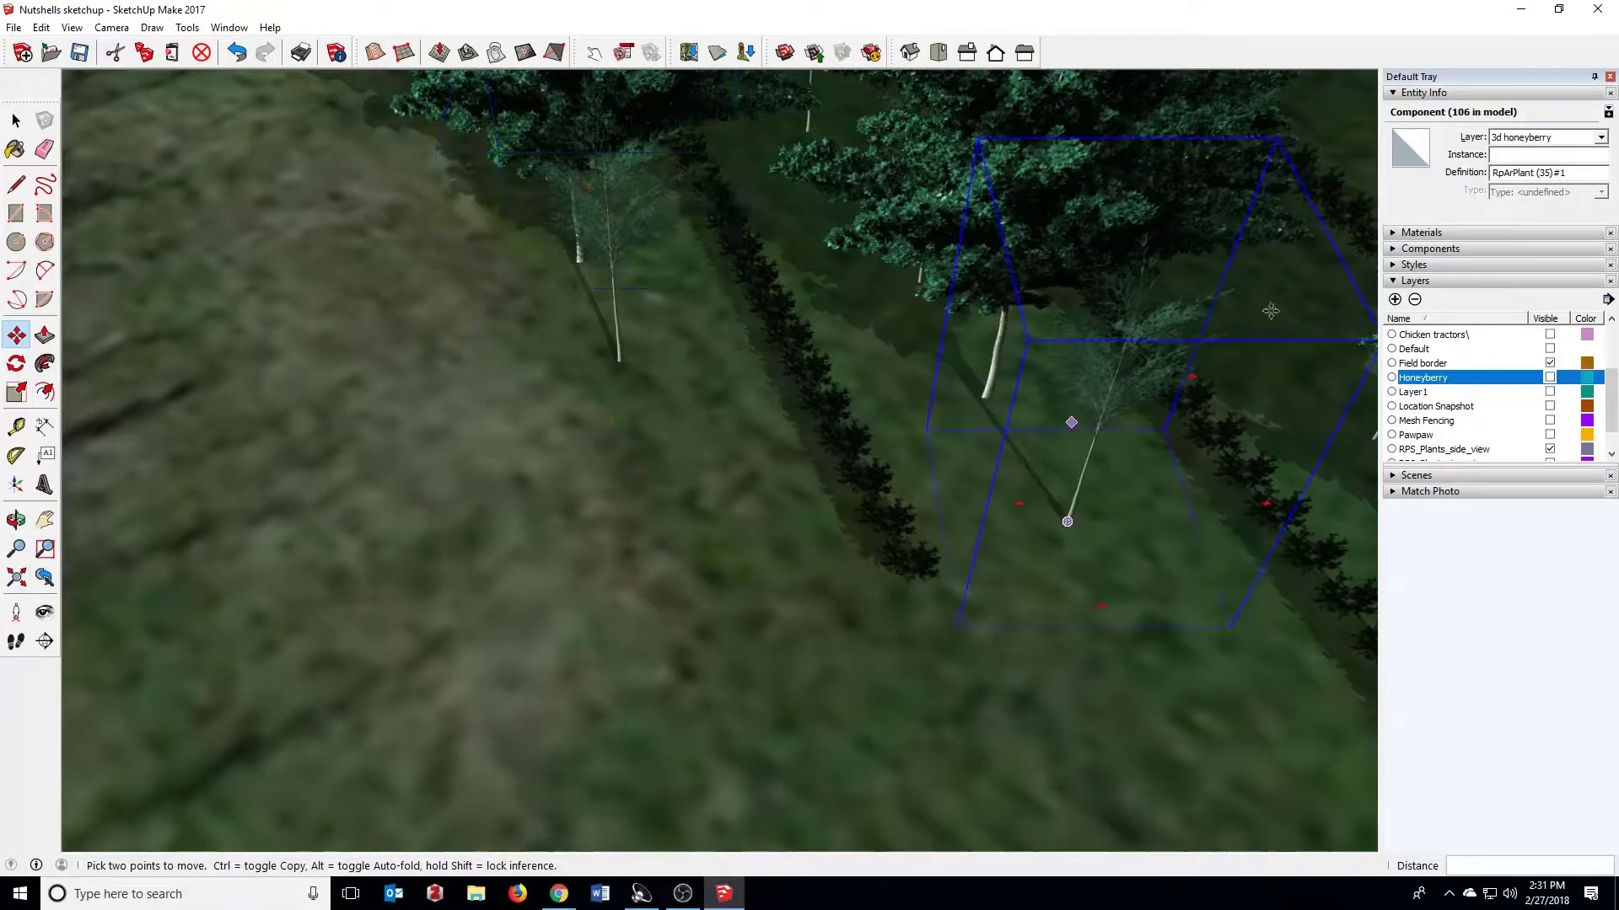
scroll(972, 531, down, 2)
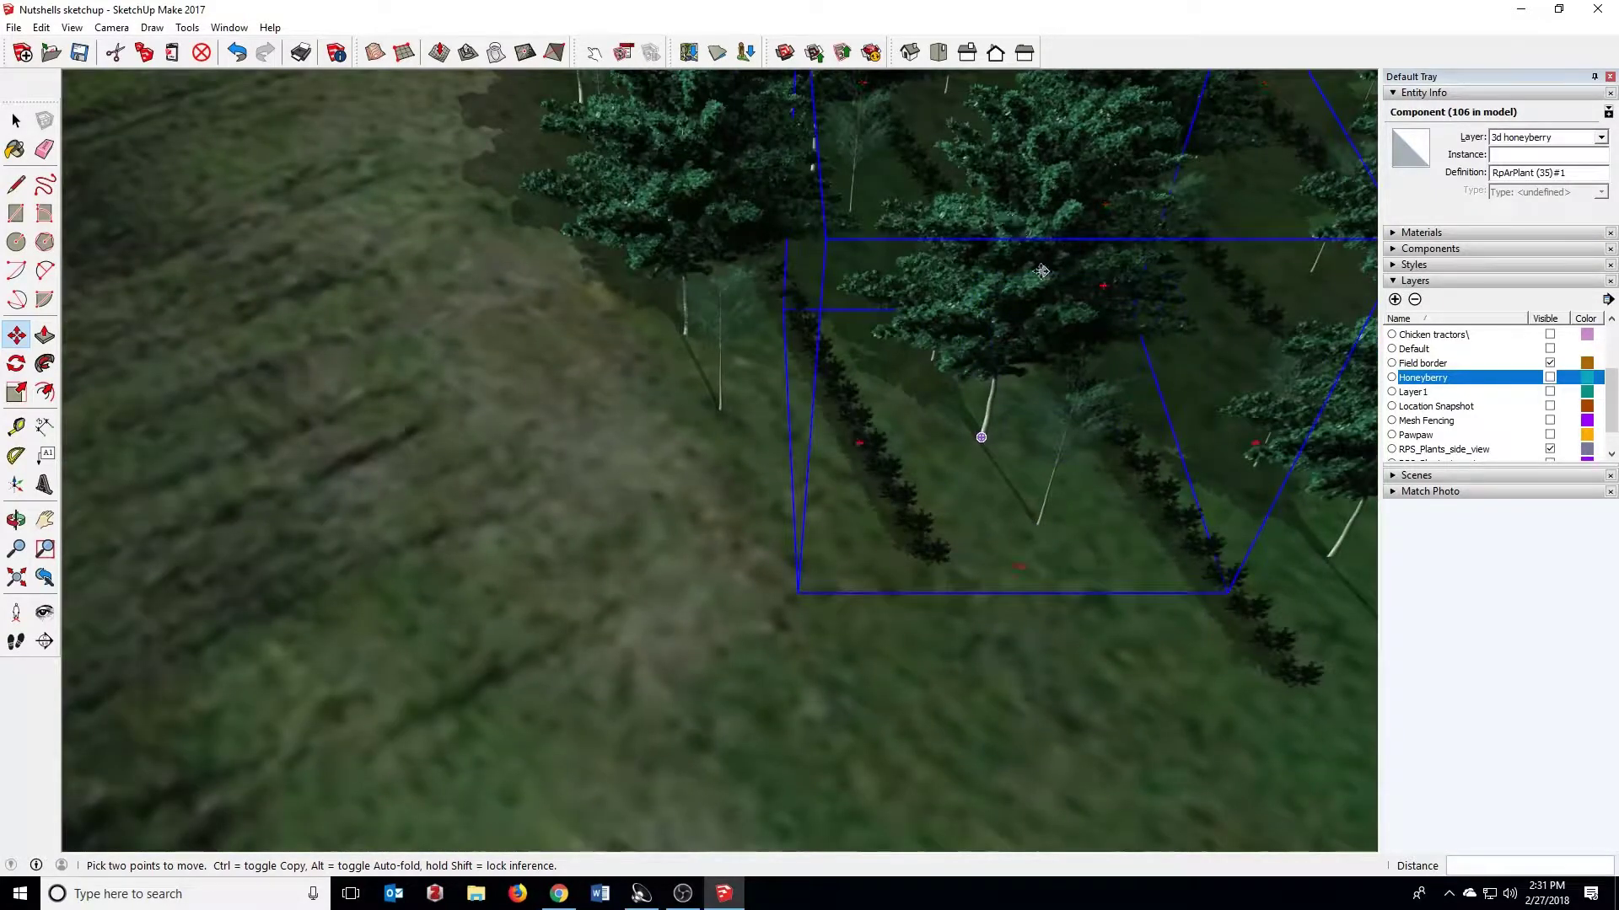
scroll(923, 425, up, 2)
scroll(799, 250, down, 2)
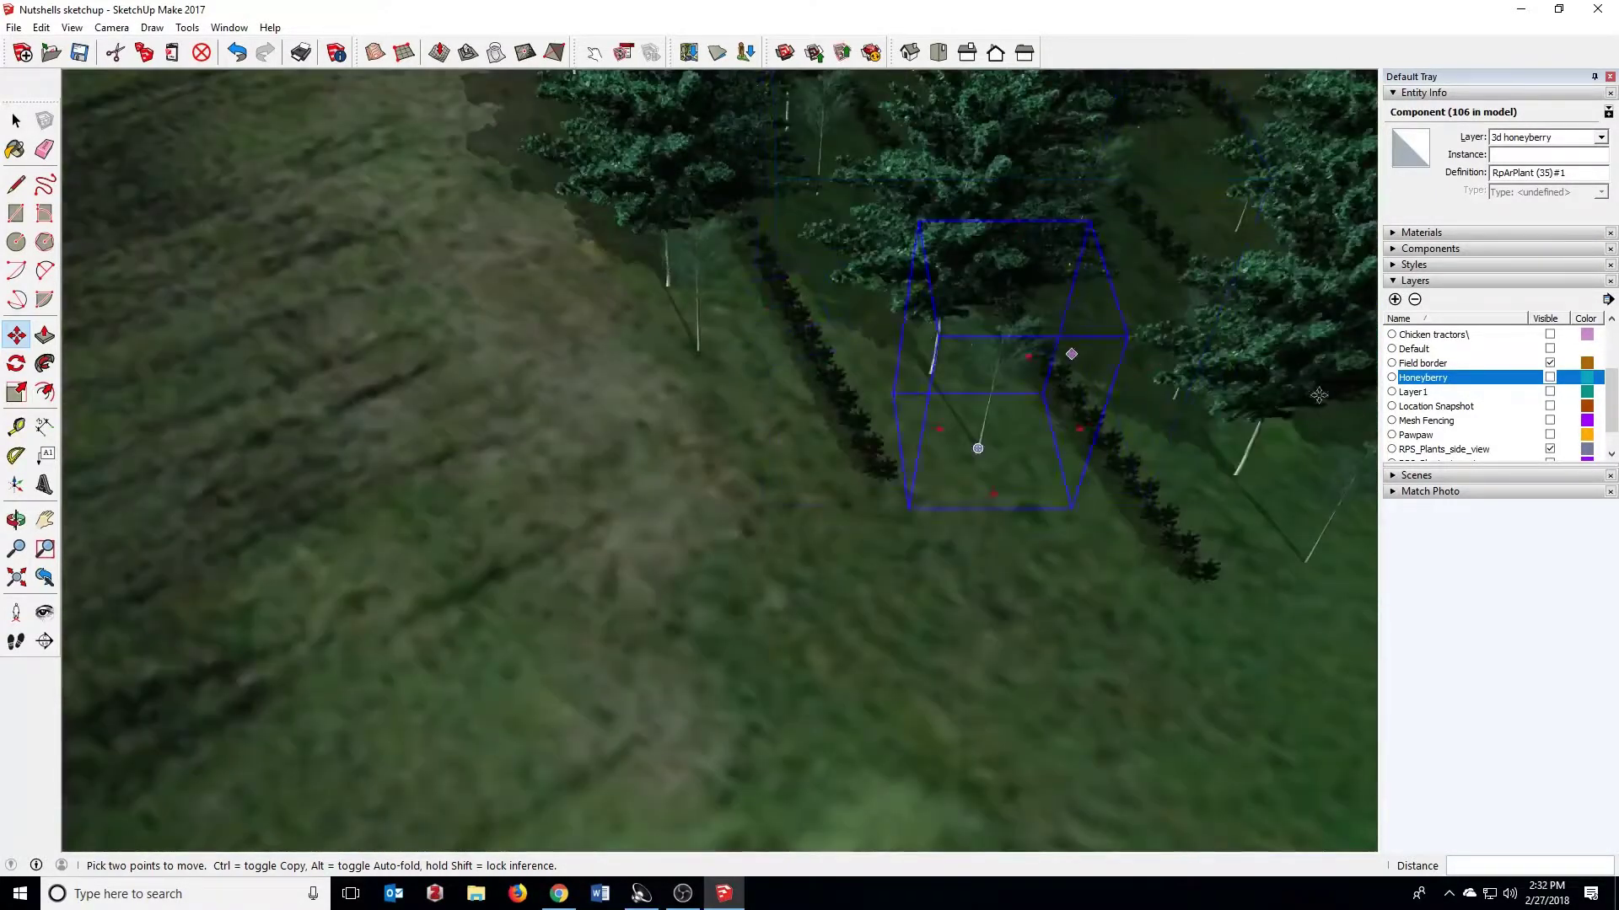
key(Escape)
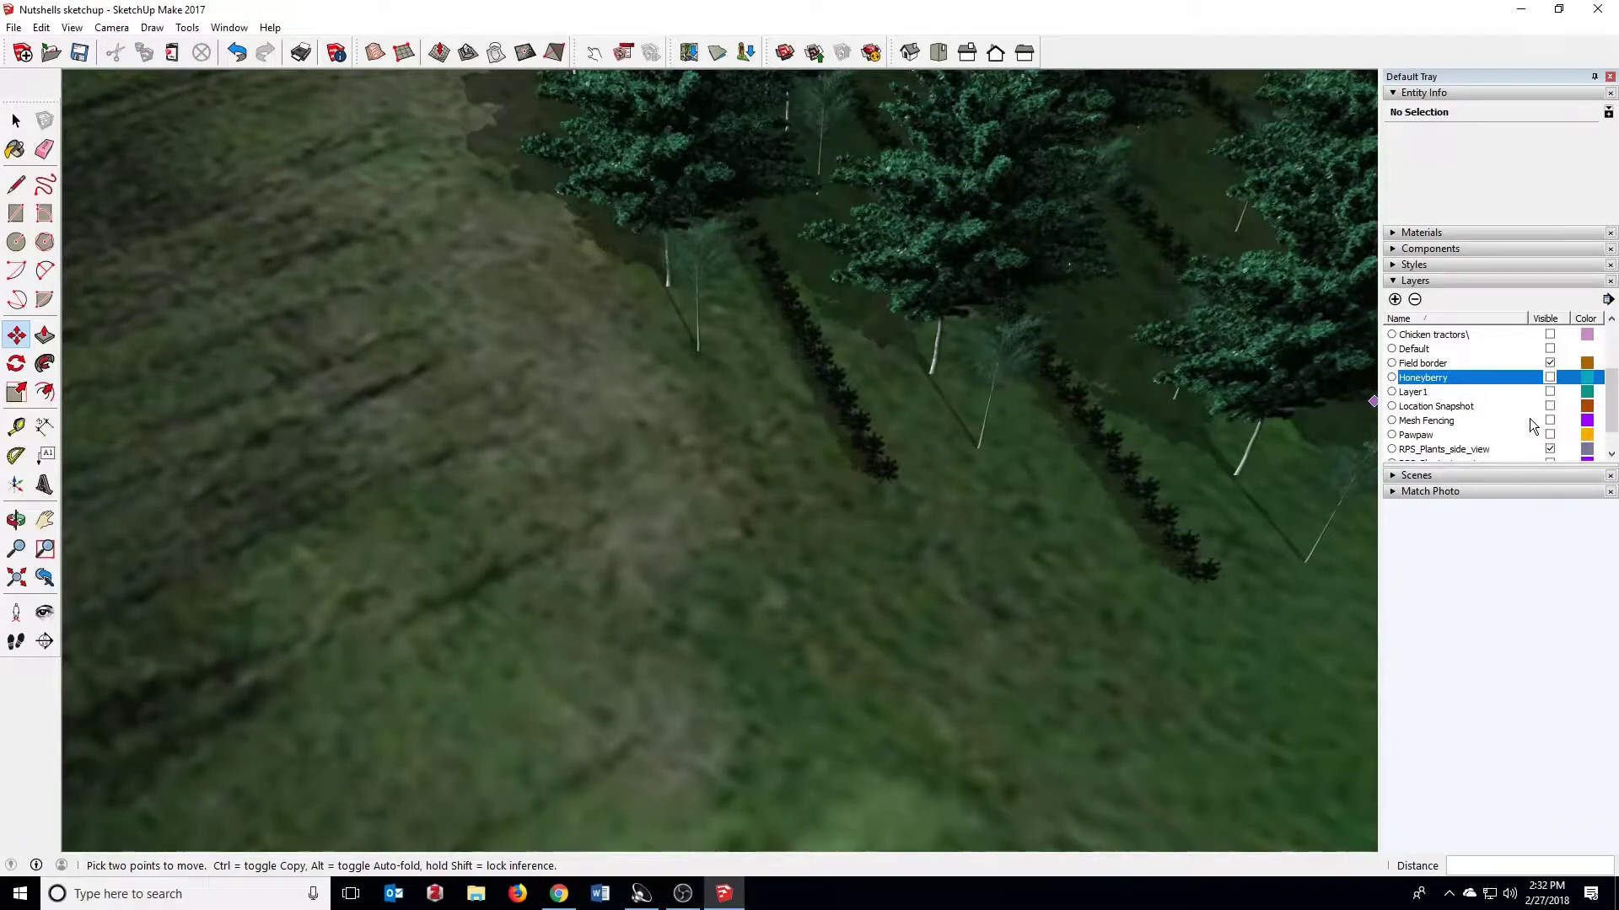
Step: Make the Mesh Fencing, Chicken tractors and Steel Panels layers visible
scroll(1530, 418, down, 1)
click(1554, 389)
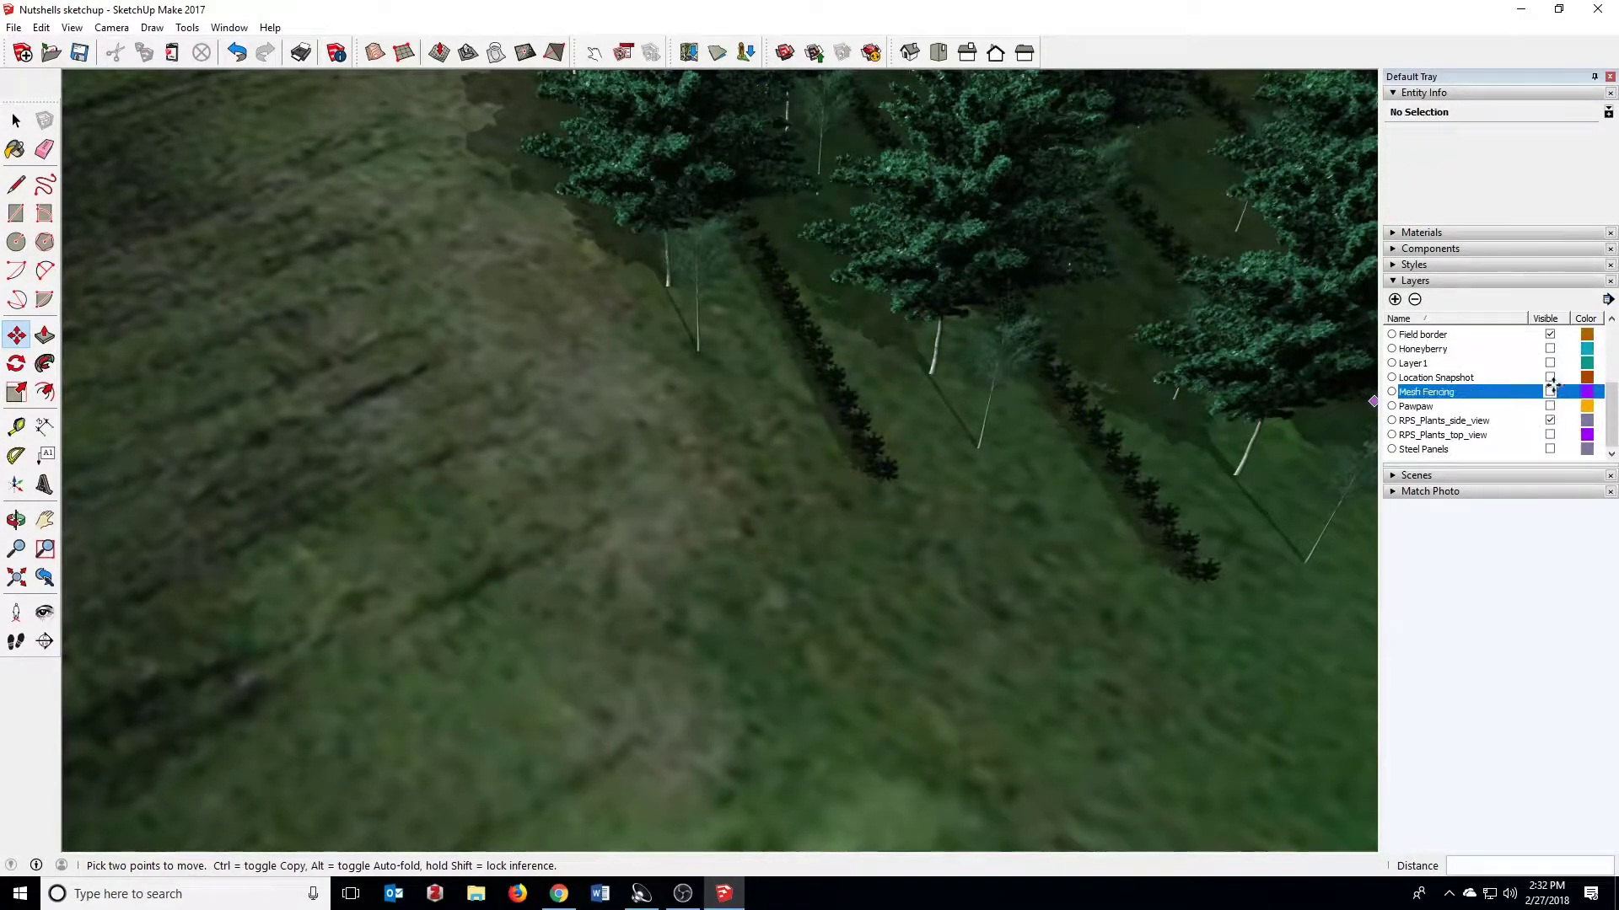
scroll(1543, 411, up, 3)
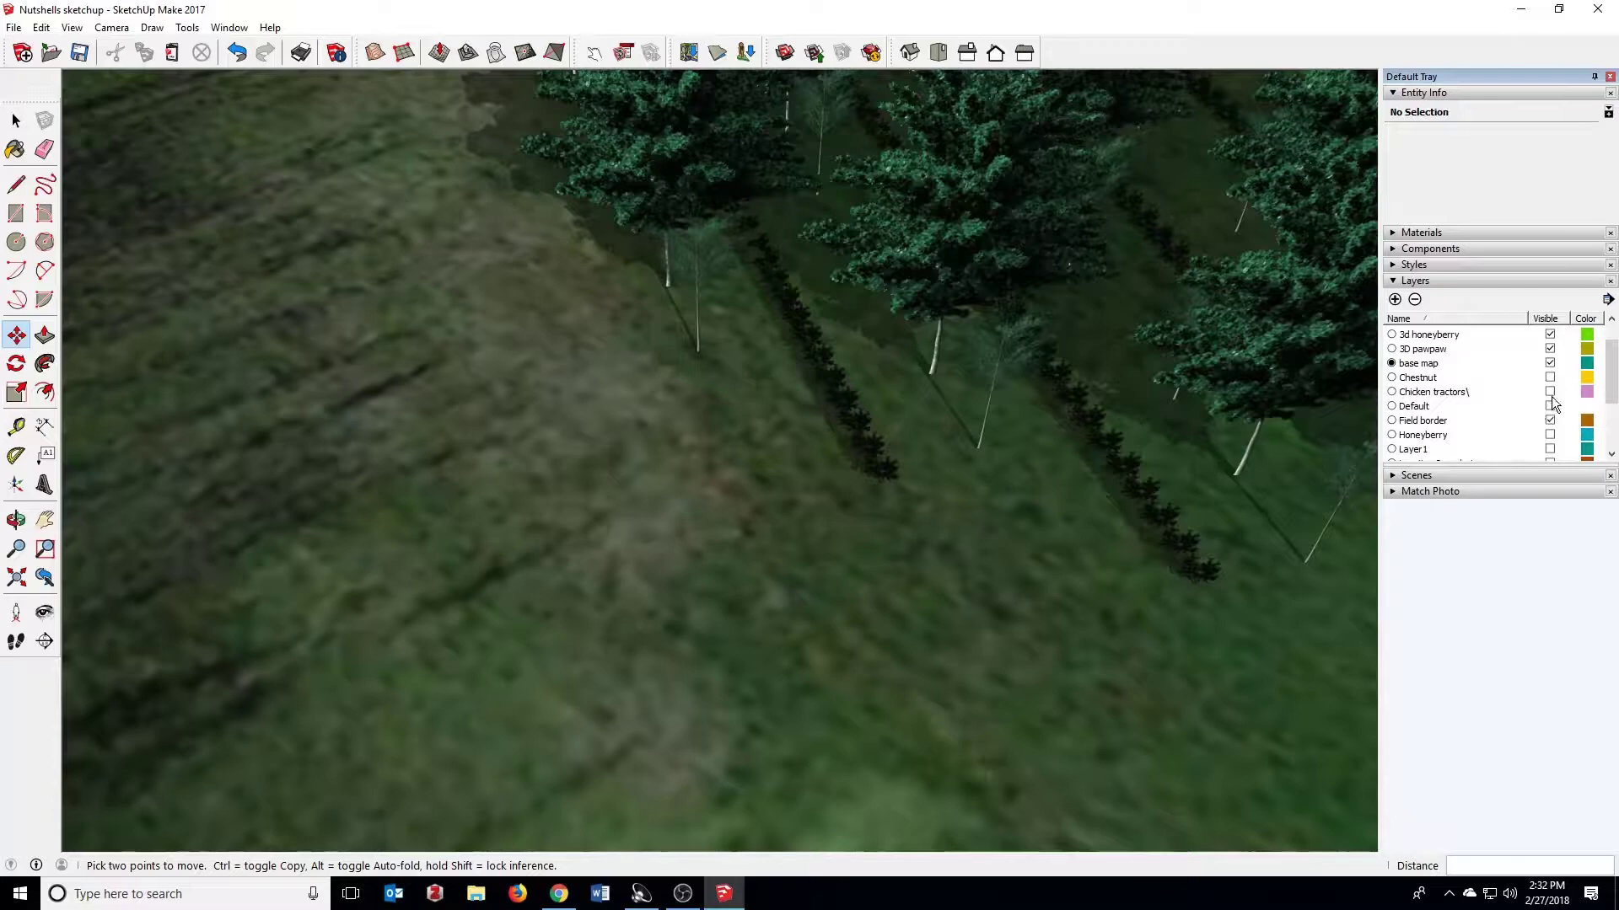
click(1551, 389)
scroll(924, 439, up, 2)
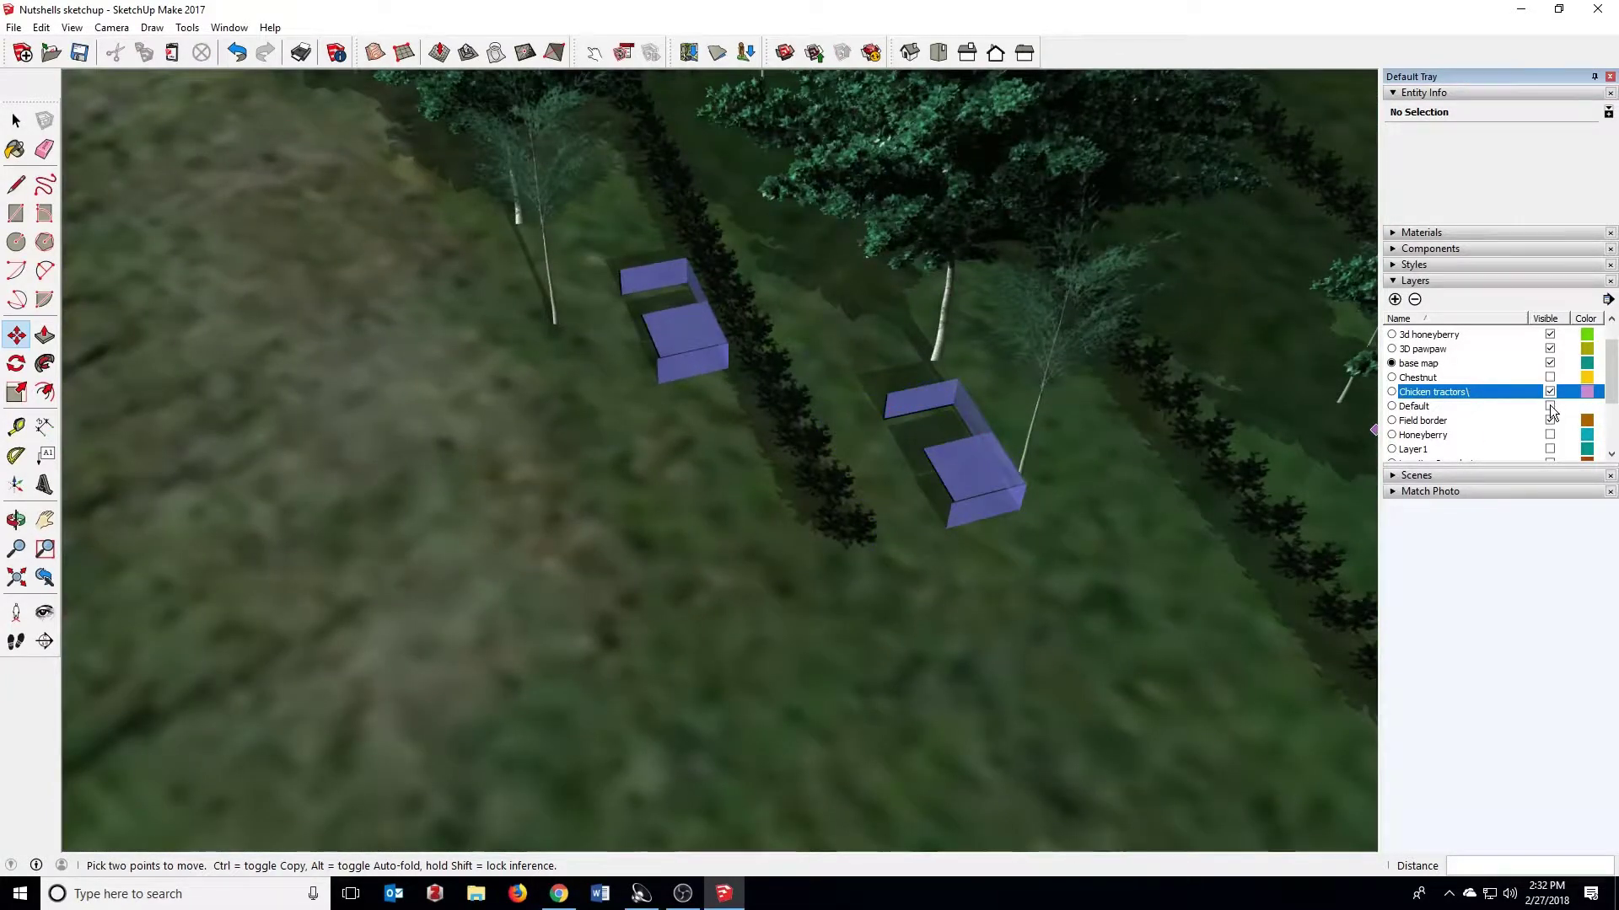
scroll(1551, 412, down, 3)
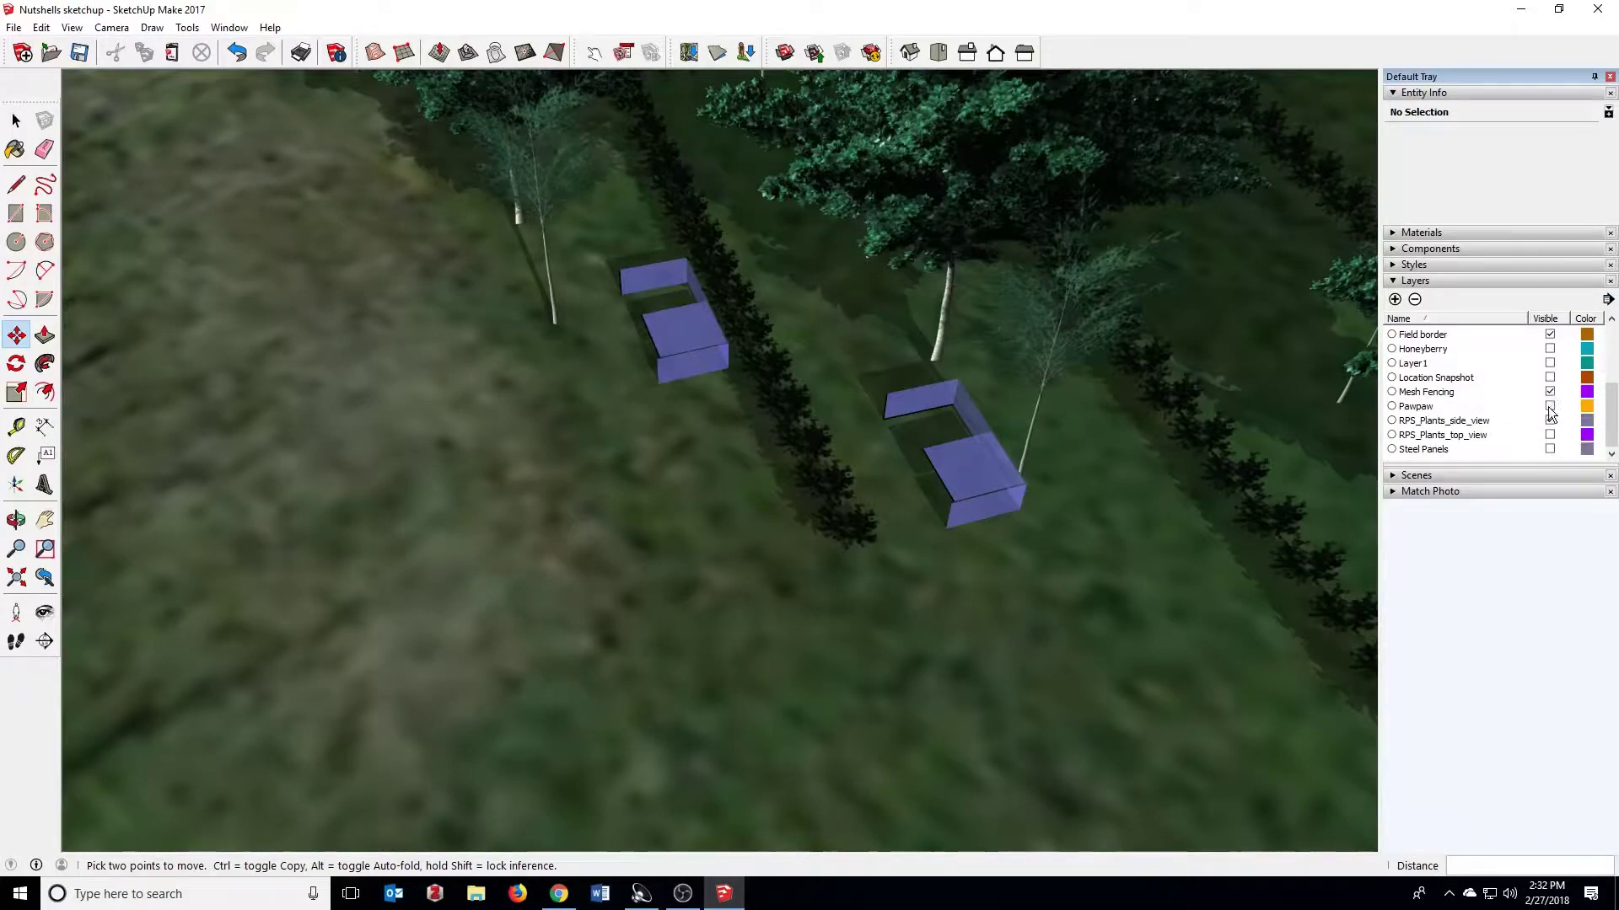
click(1550, 448)
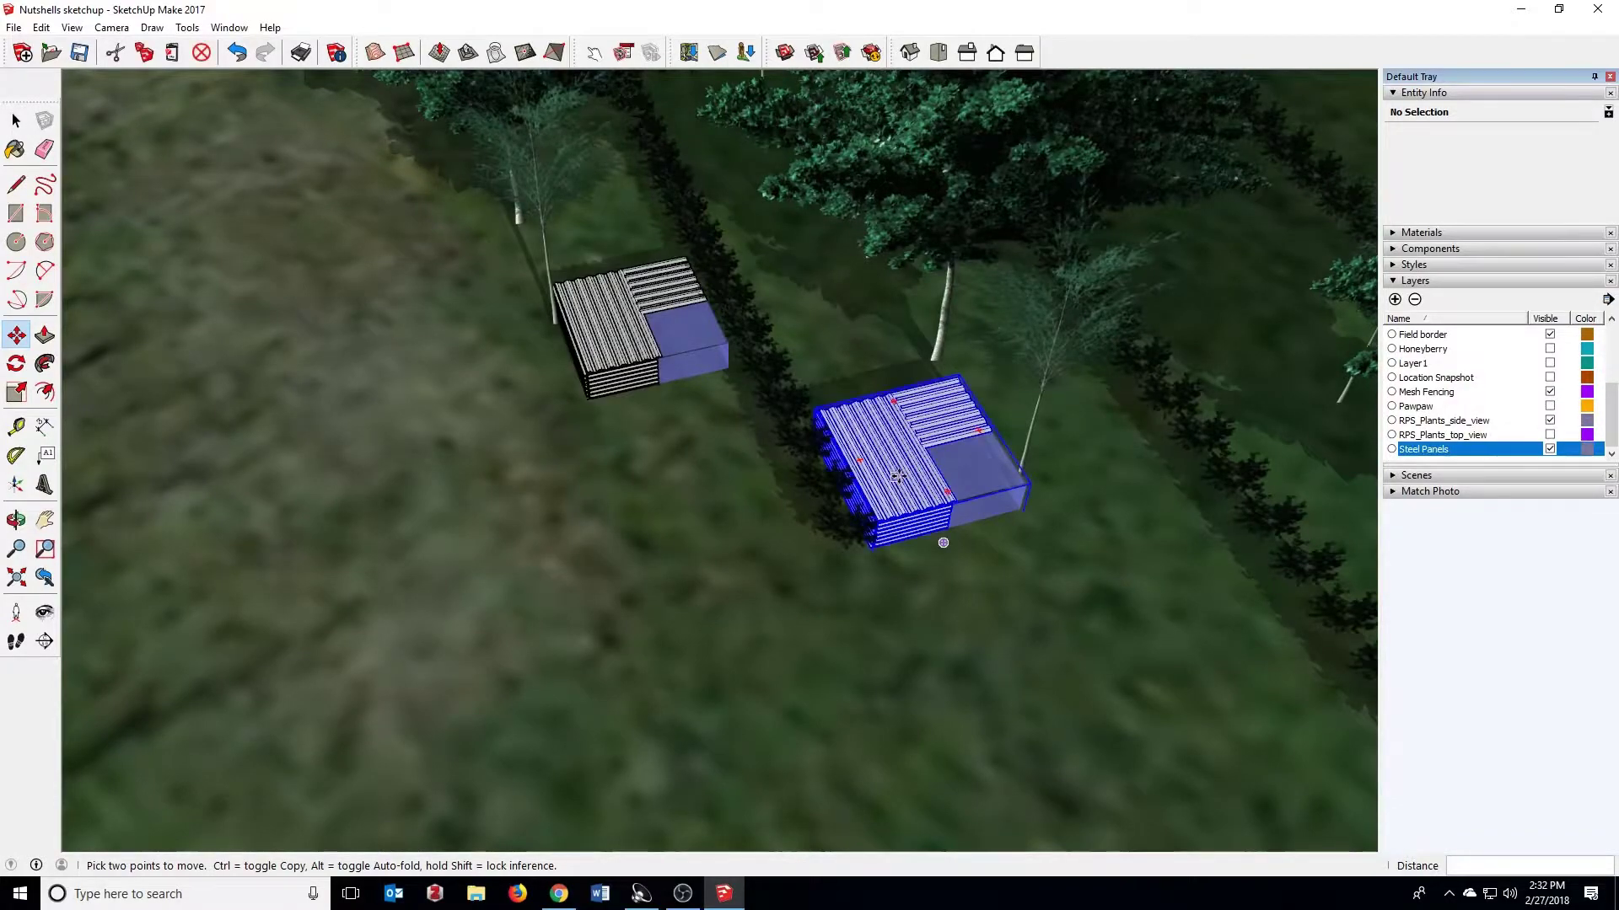
Step: Use Position Camera to place the viewpoint on the ground in front of the two chicken tractors
scroll(891, 437, up, 3)
middle_drag(893, 440, 985, 524)
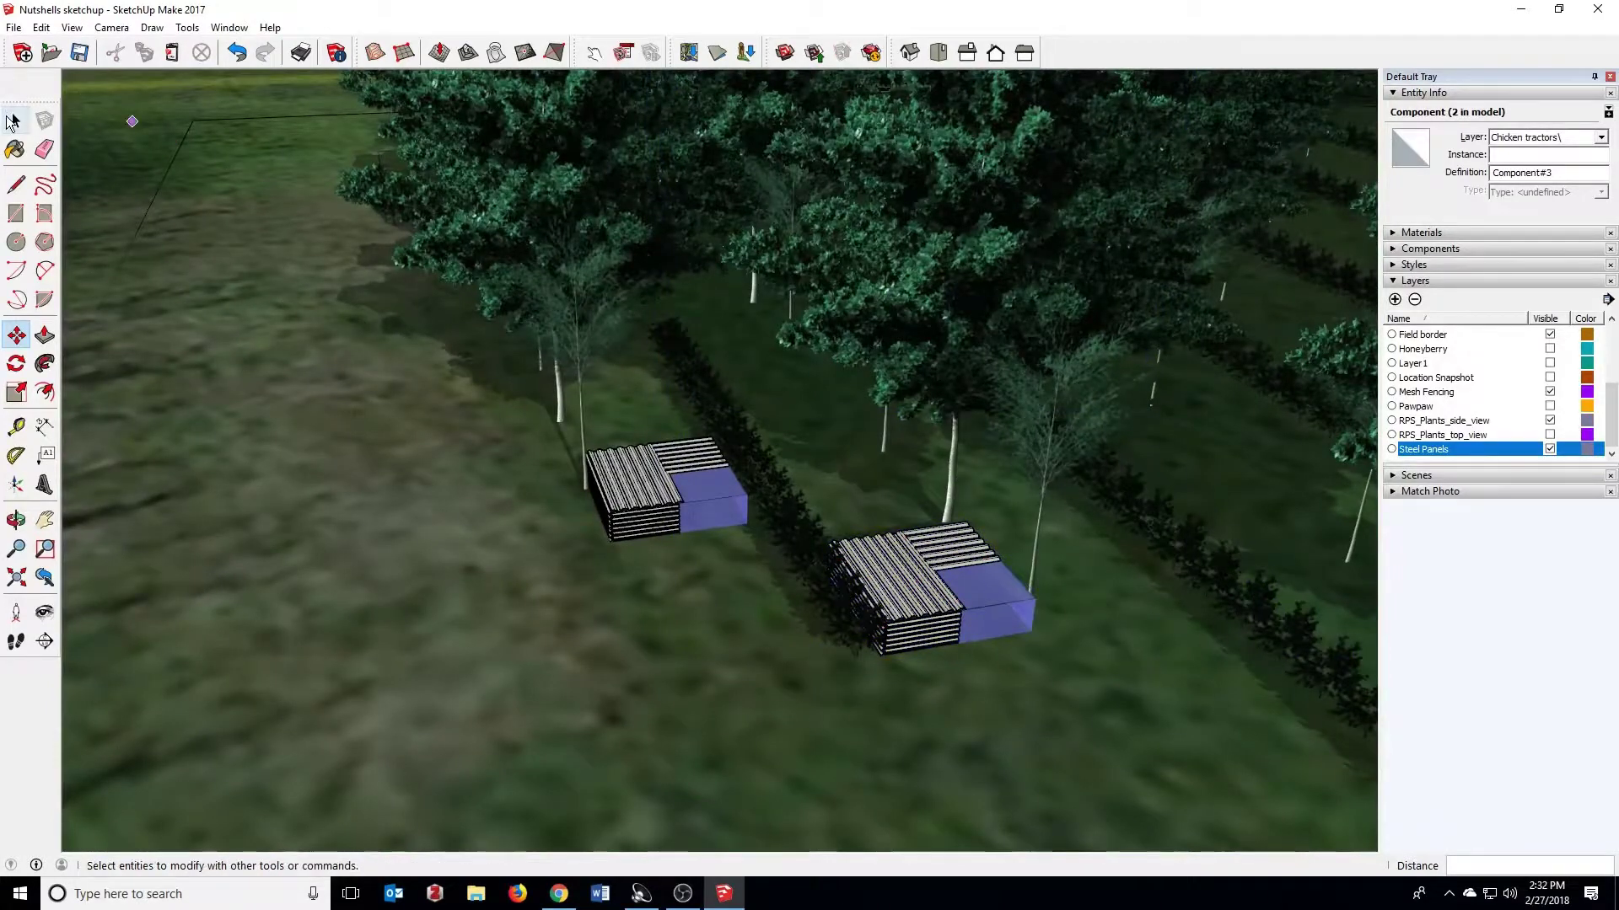
click(16, 120)
click(485, 434)
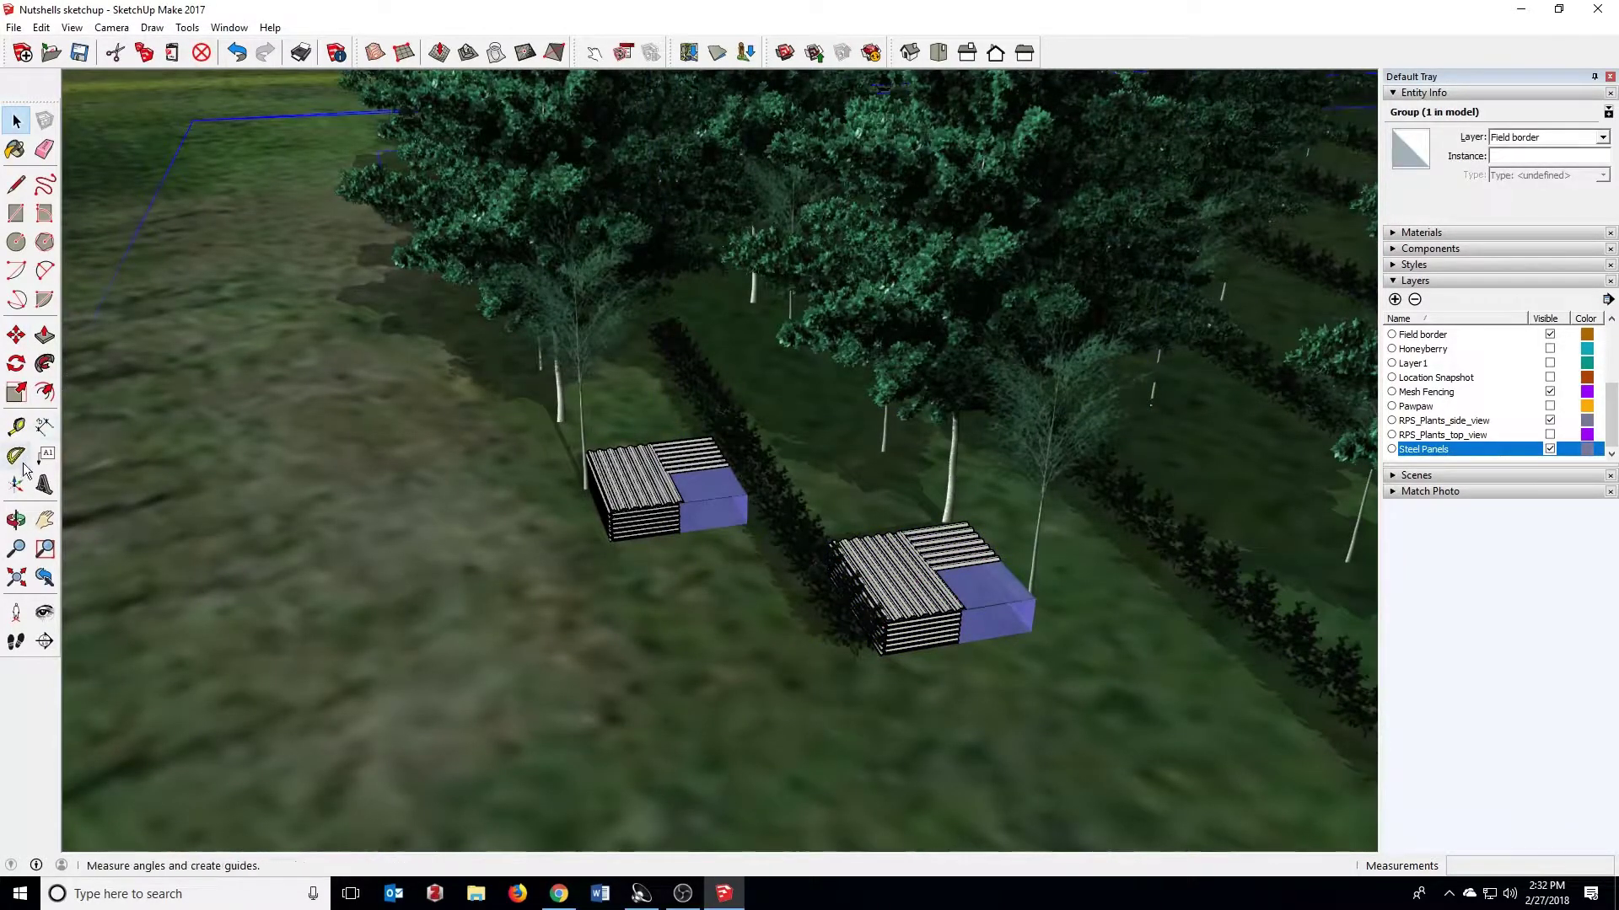
click(16, 615)
click(656, 756)
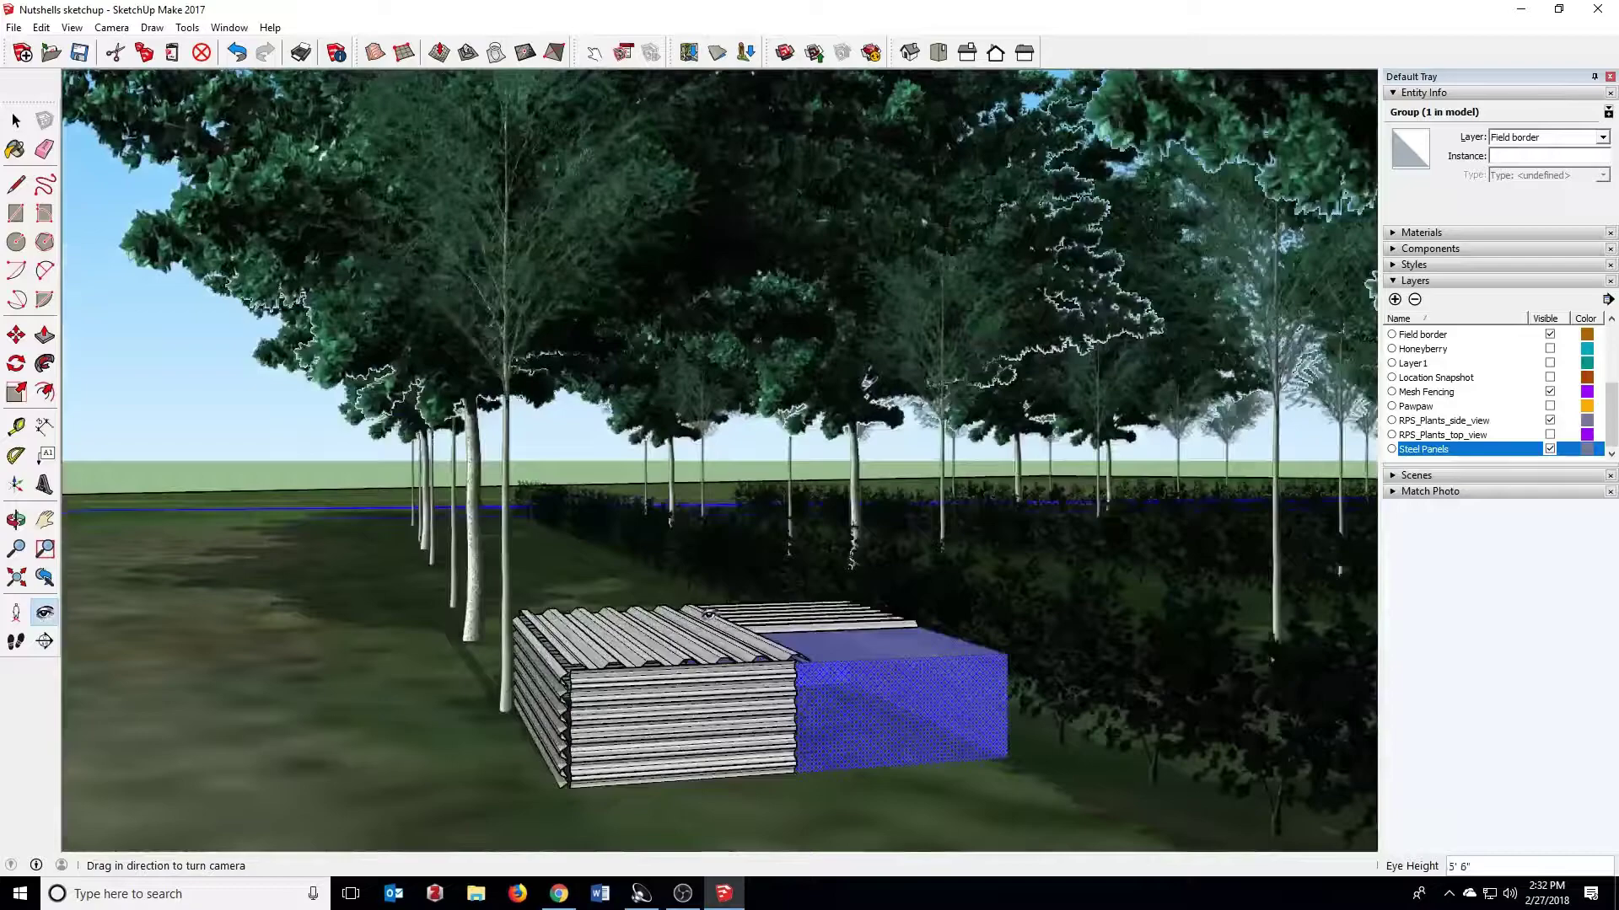
Step: Look around the chicken tractors and tree rows from near eye level
drag(932, 479, 1334, 524)
drag(511, 430, 487, 514)
scroll(645, 461, down, 3)
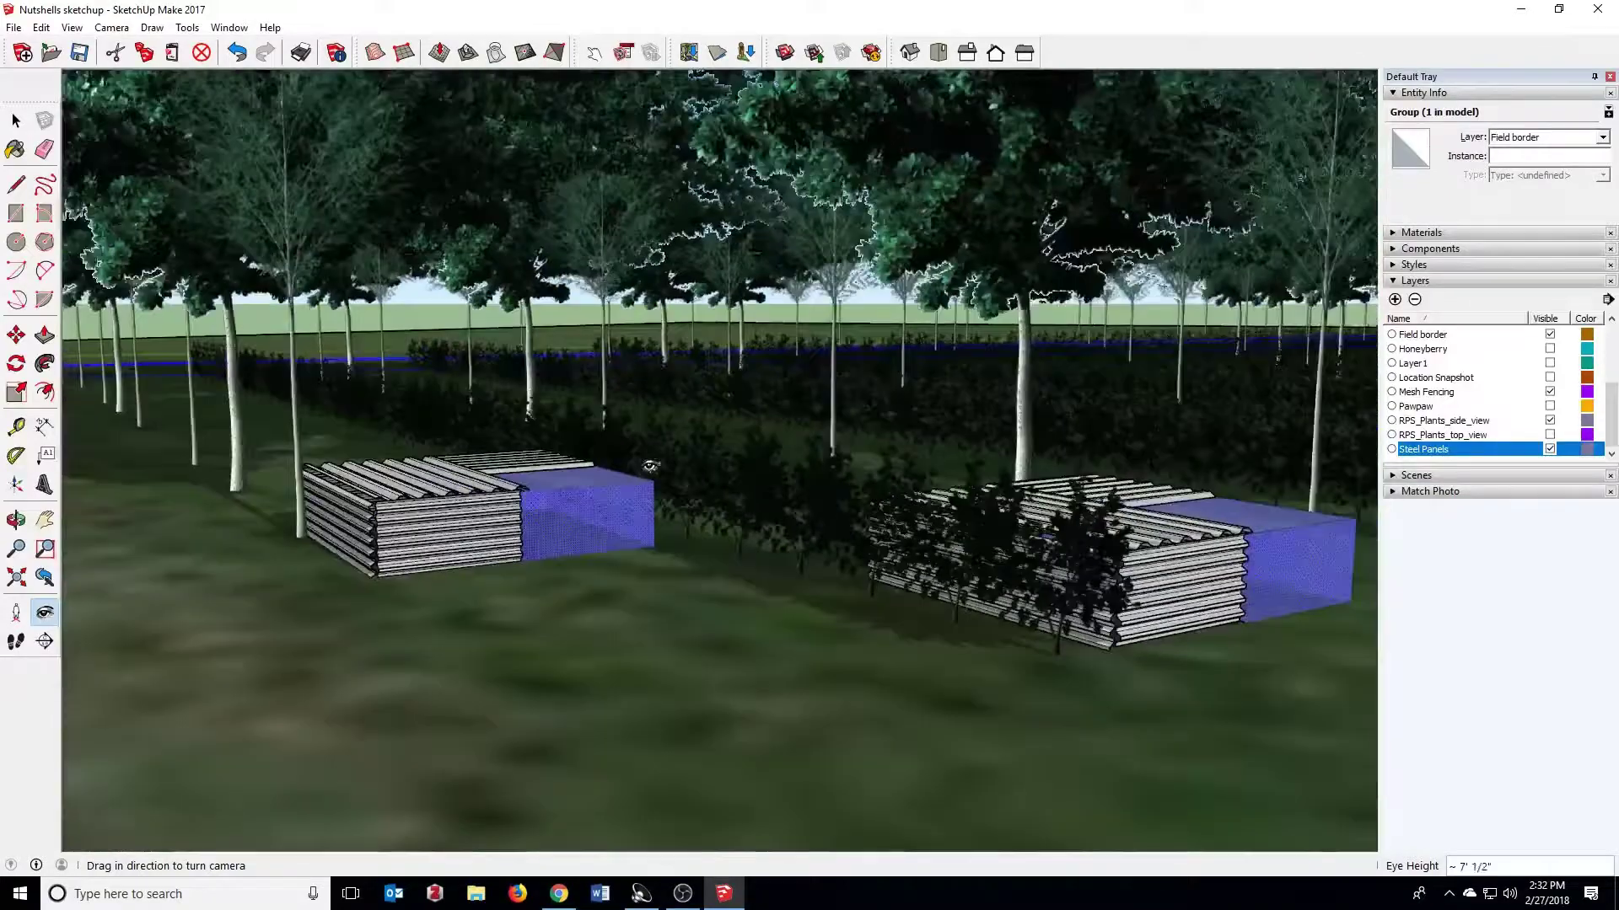
scroll(711, 436, down, 2)
scroll(720, 414, down, 5)
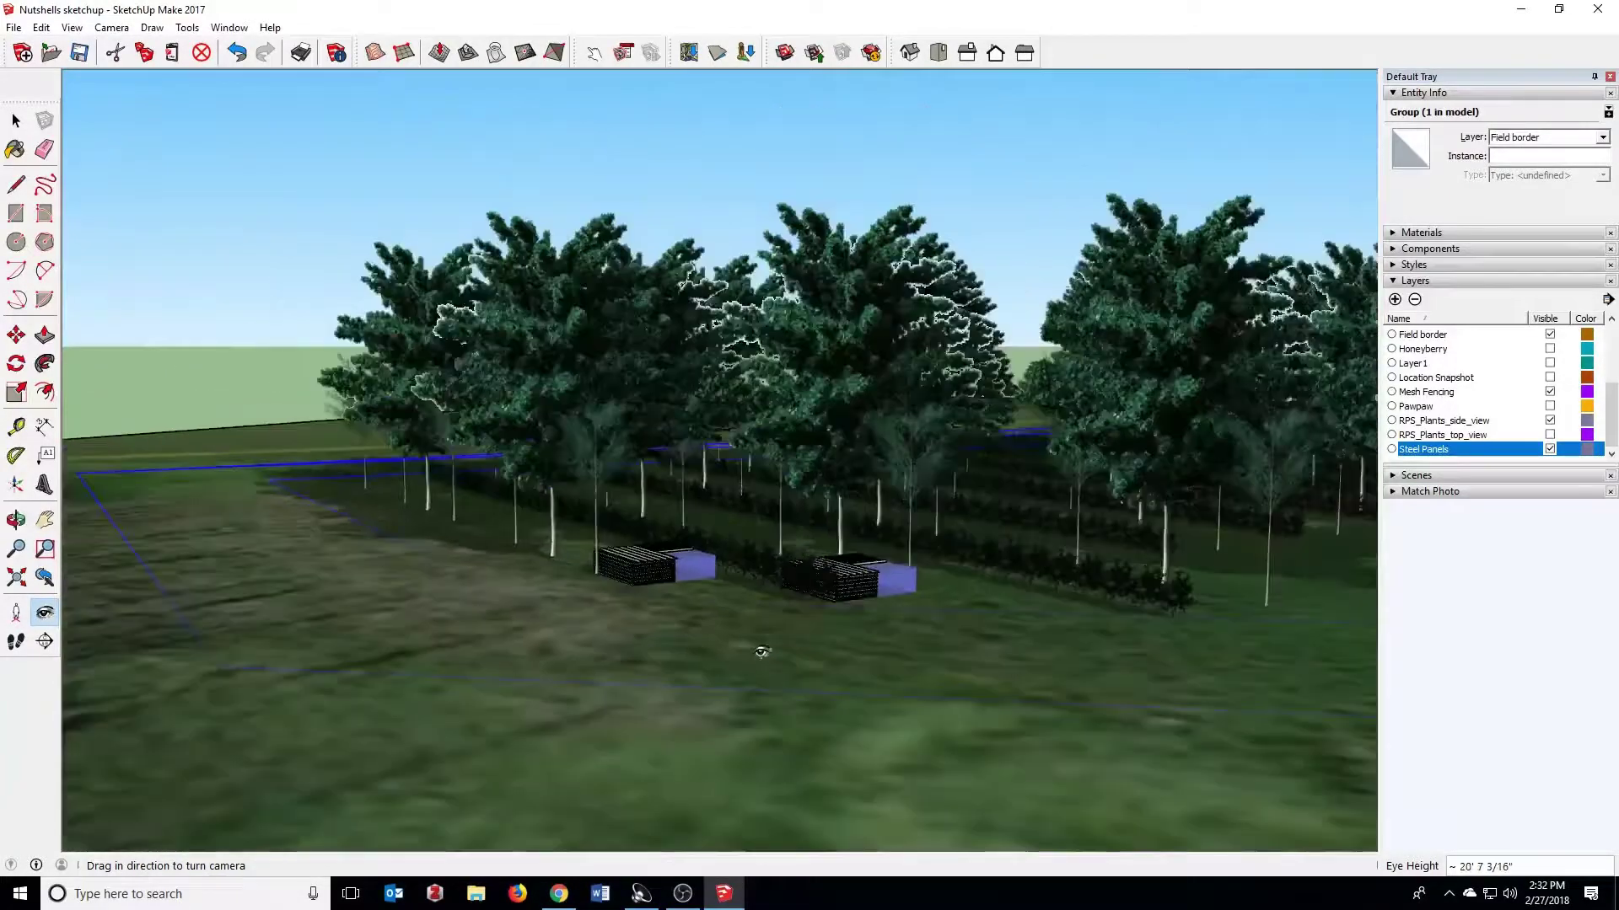
Step: Examine the chicken tractors among the chestnut rows and the field border from a raised viewpoint
middle_drag(761, 717, 754, 809)
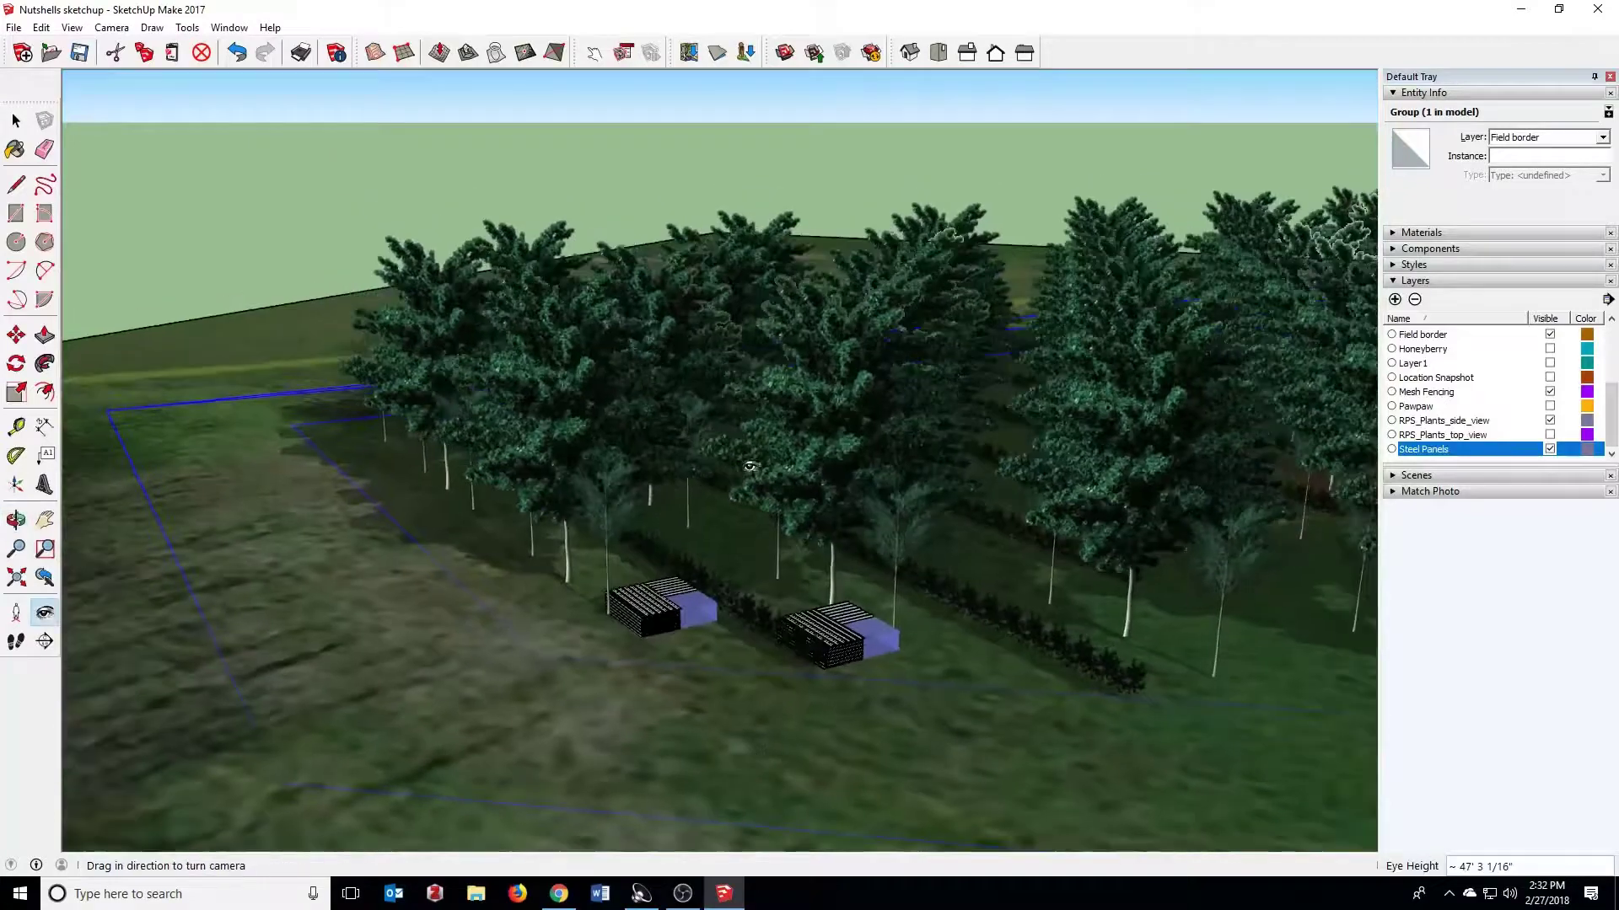
scroll(753, 513, up, 2)
drag(782, 507, 719, 516)
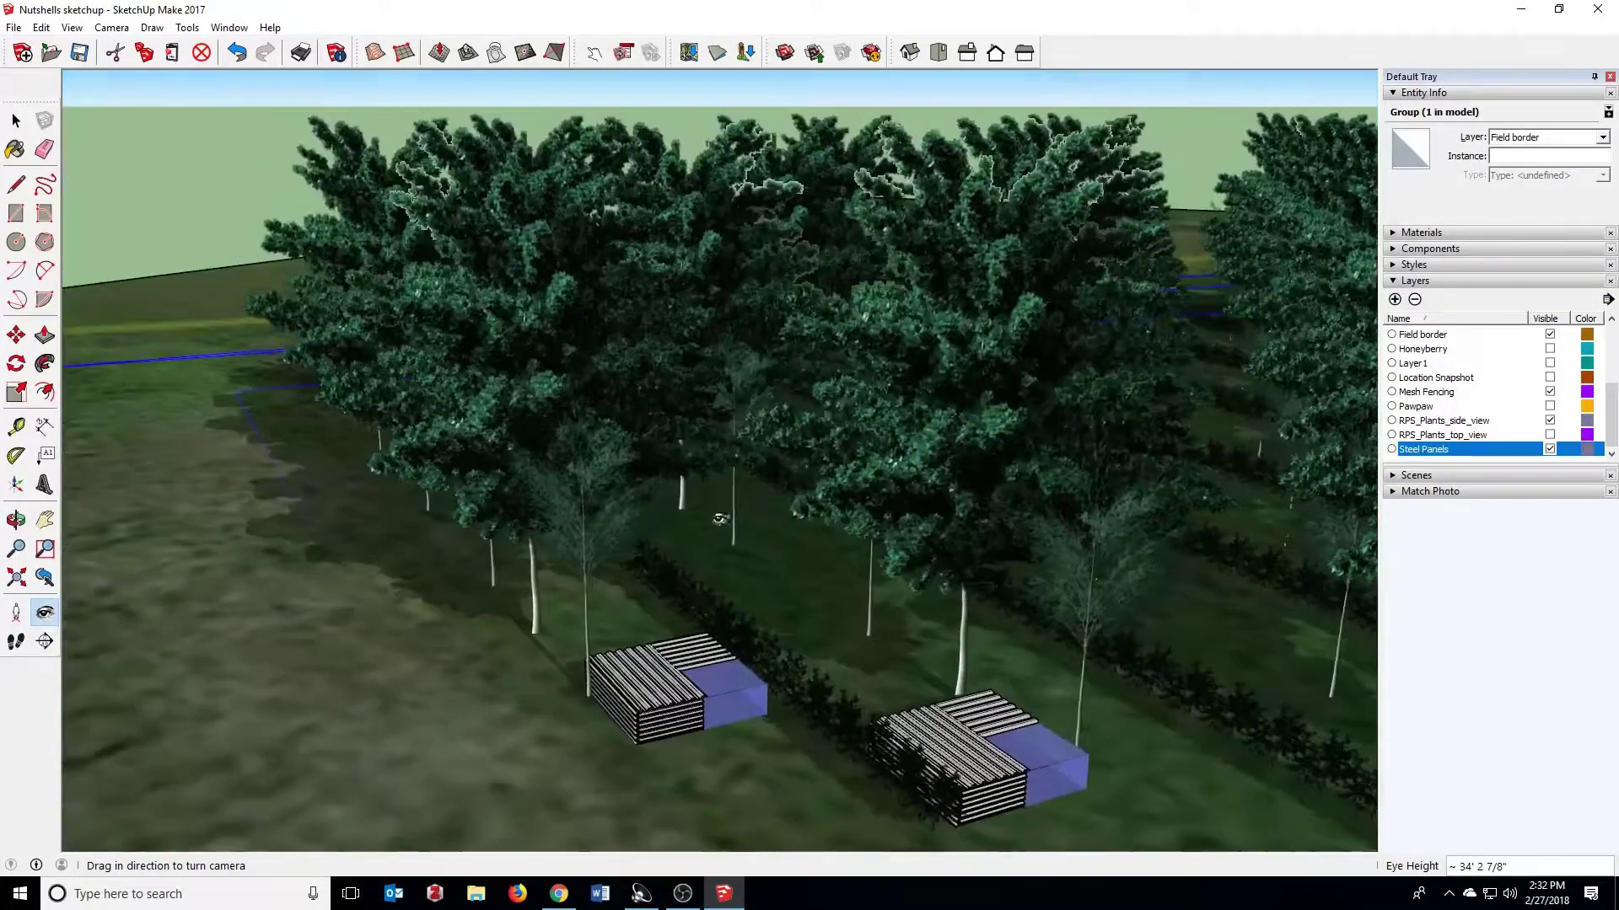
scroll(717, 492, down, 3)
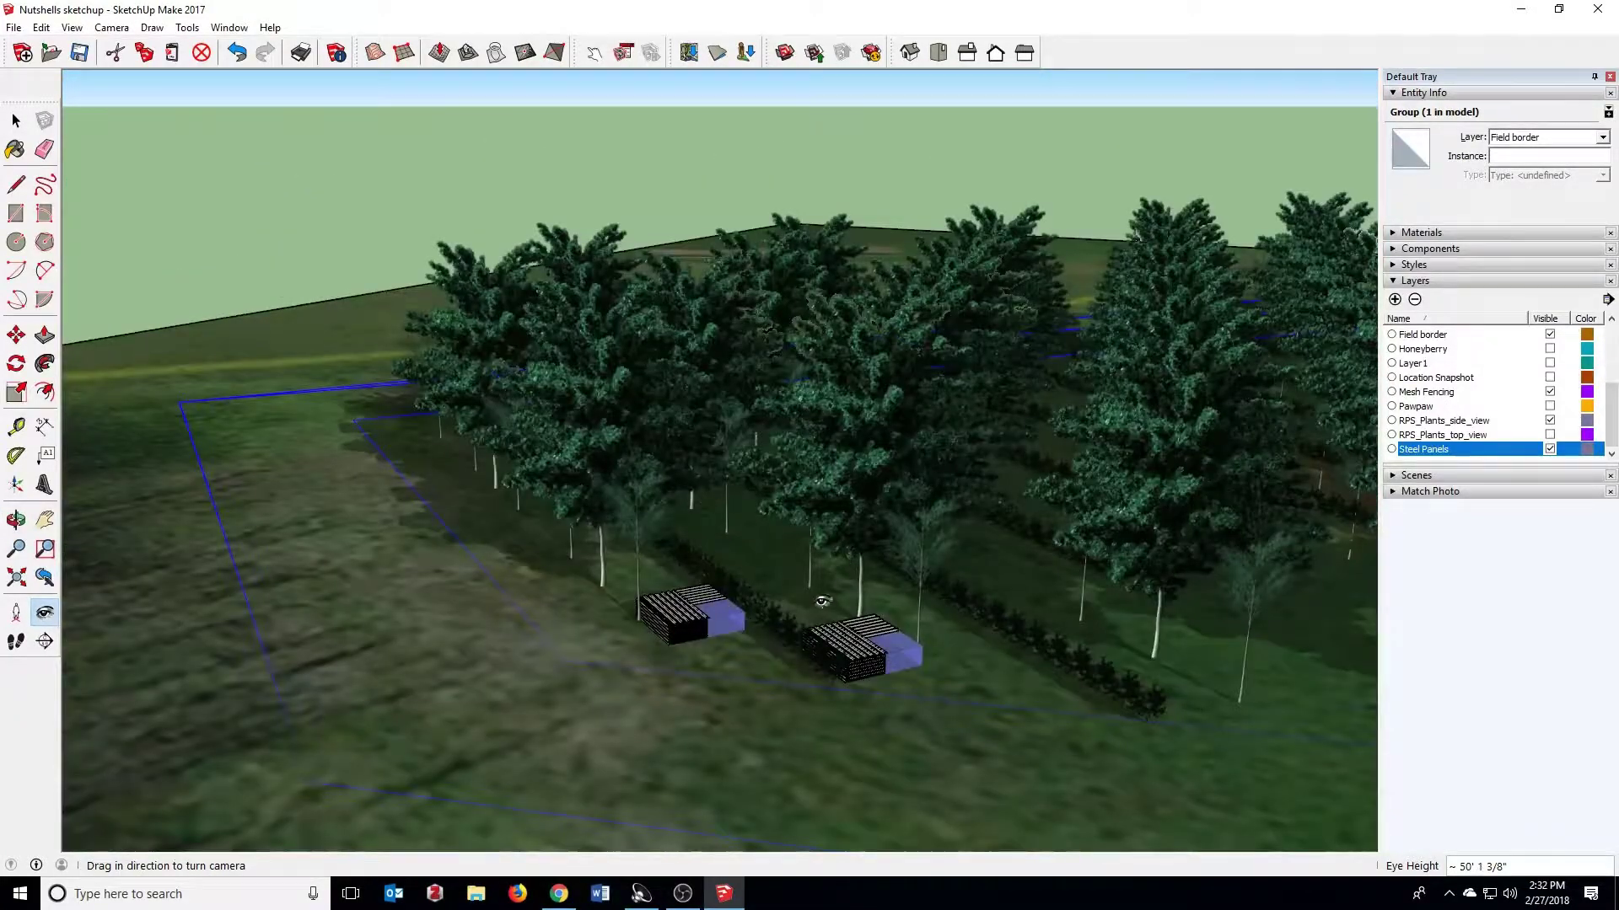
scroll(822, 599, up, 3)
scroll(682, 519, down, 3)
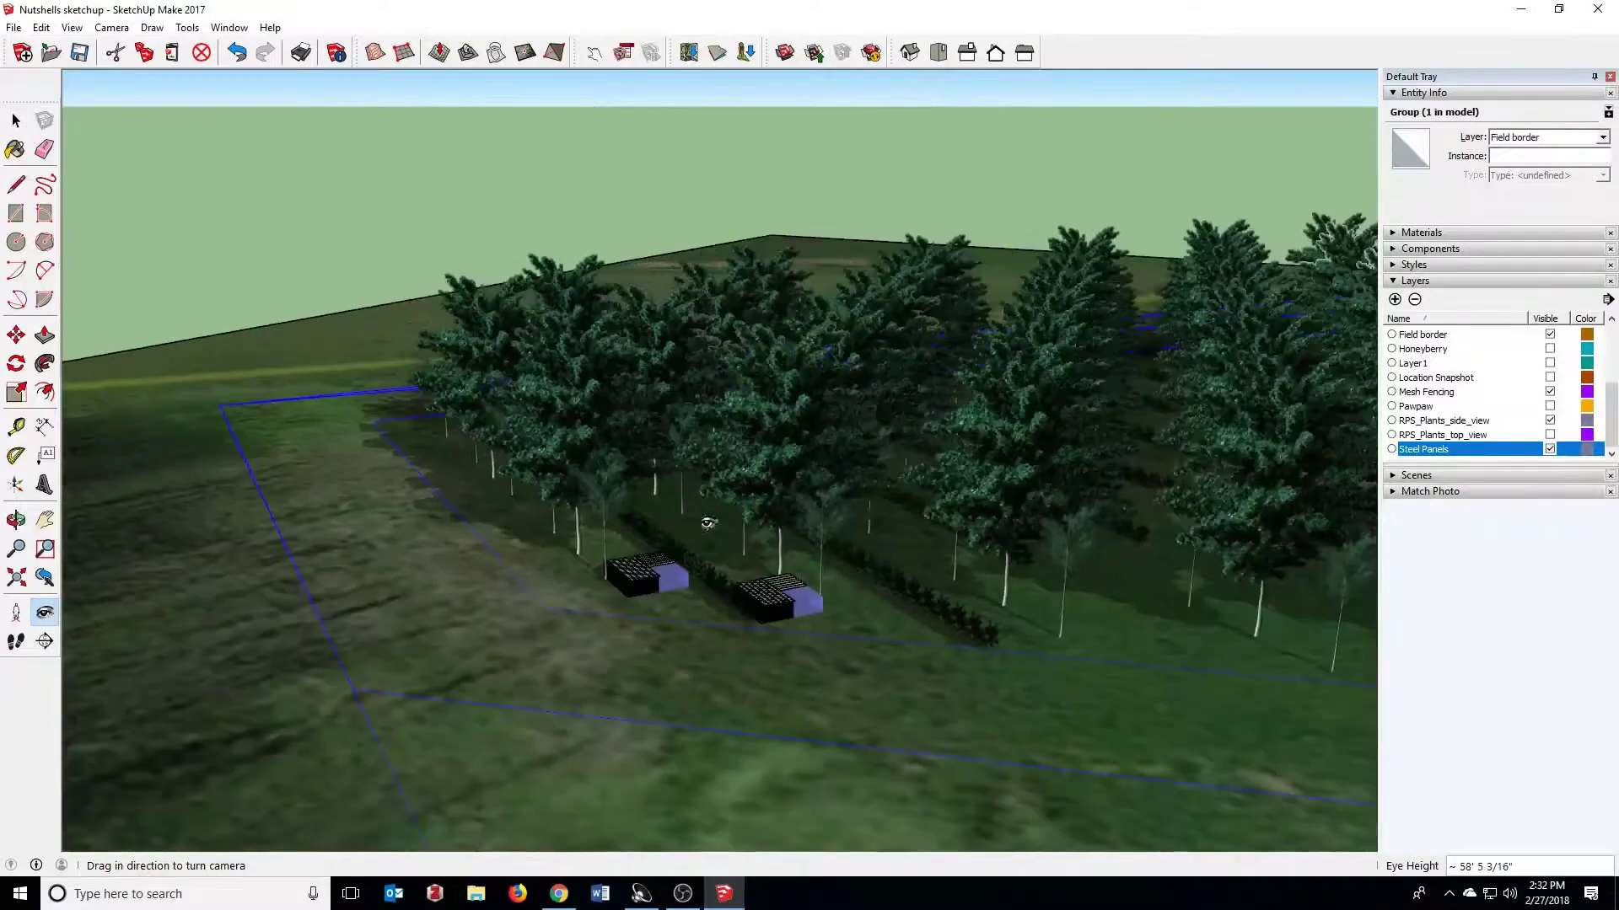
middle_drag(864, 464, 869, 510)
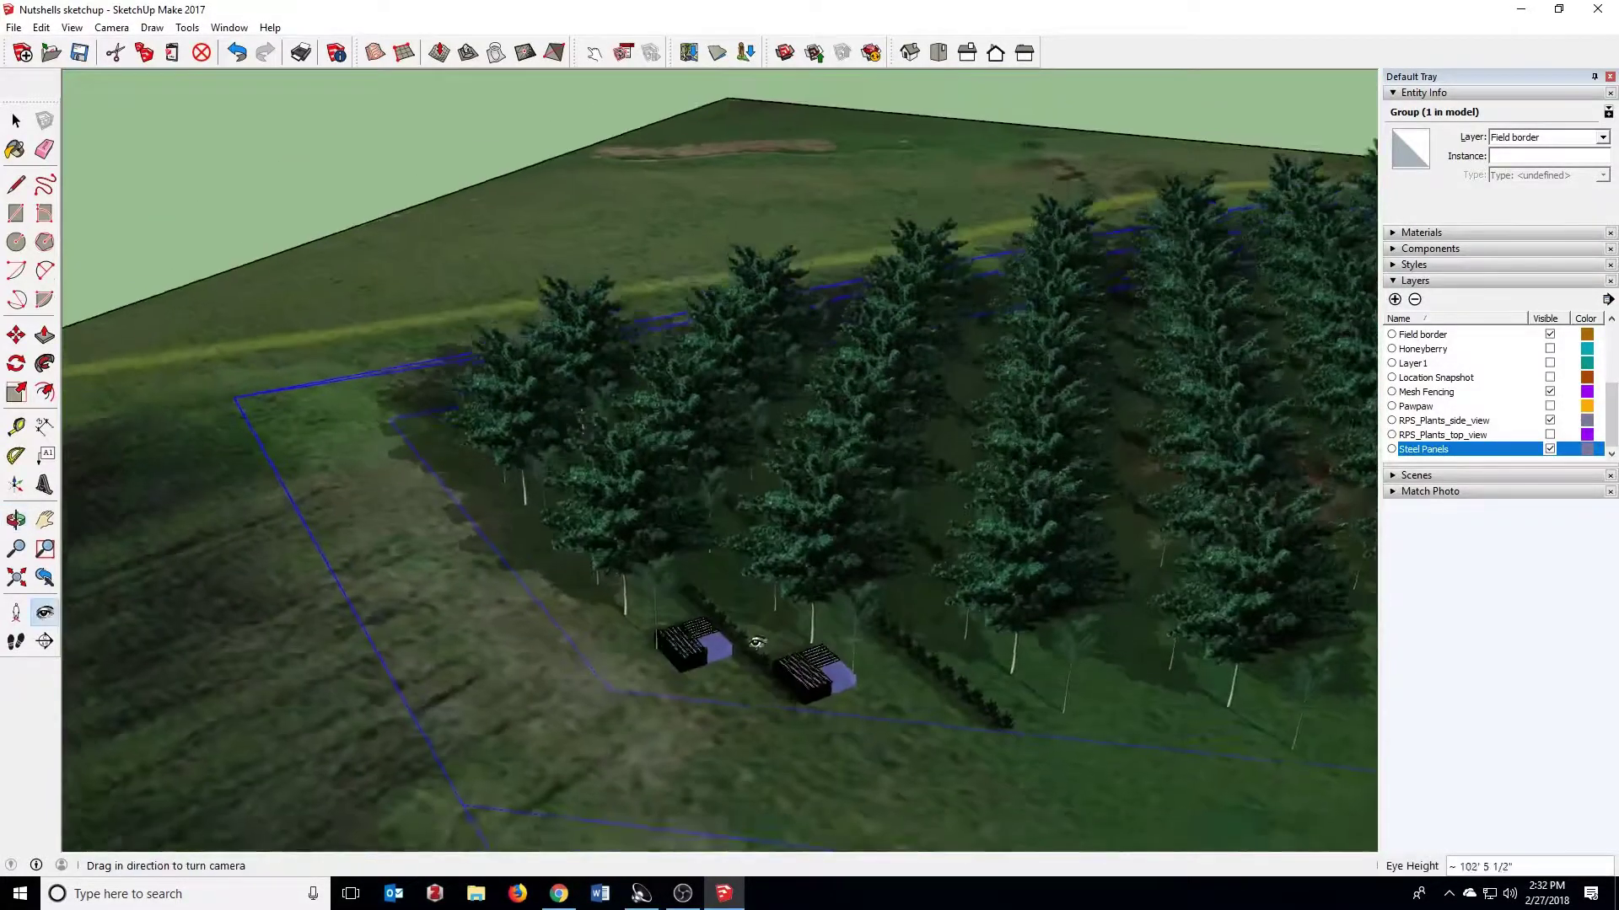
scroll(805, 681, up, 4)
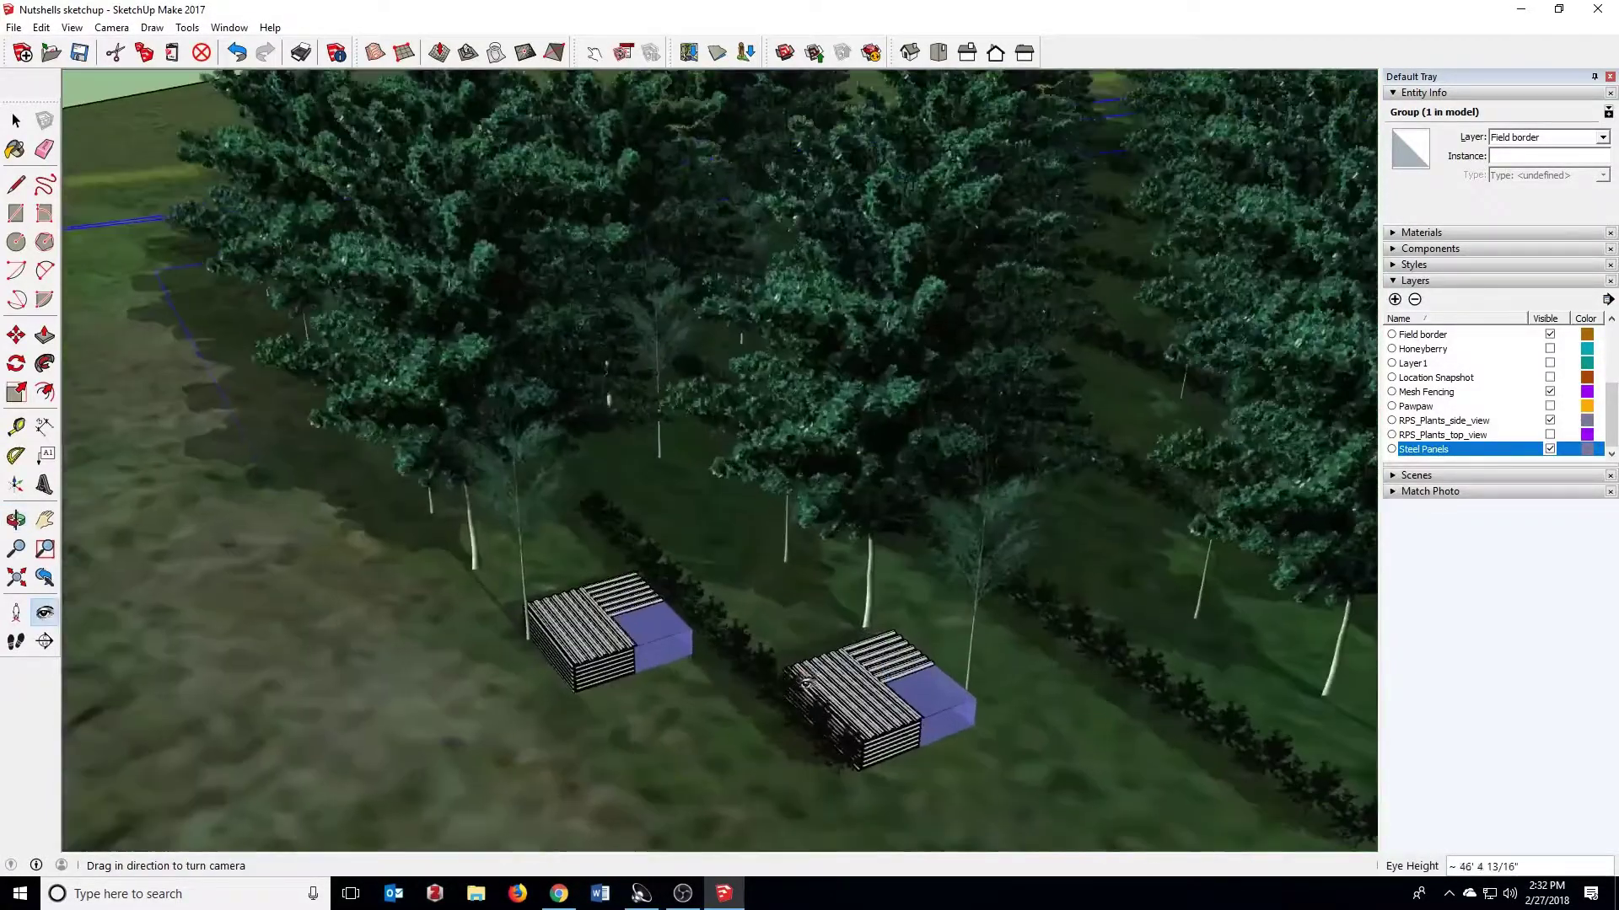
Step: Inspect the two chicken tractors and the honeyberry row between them close up from low and elevated angles
middle_drag(805, 683, 737, 506)
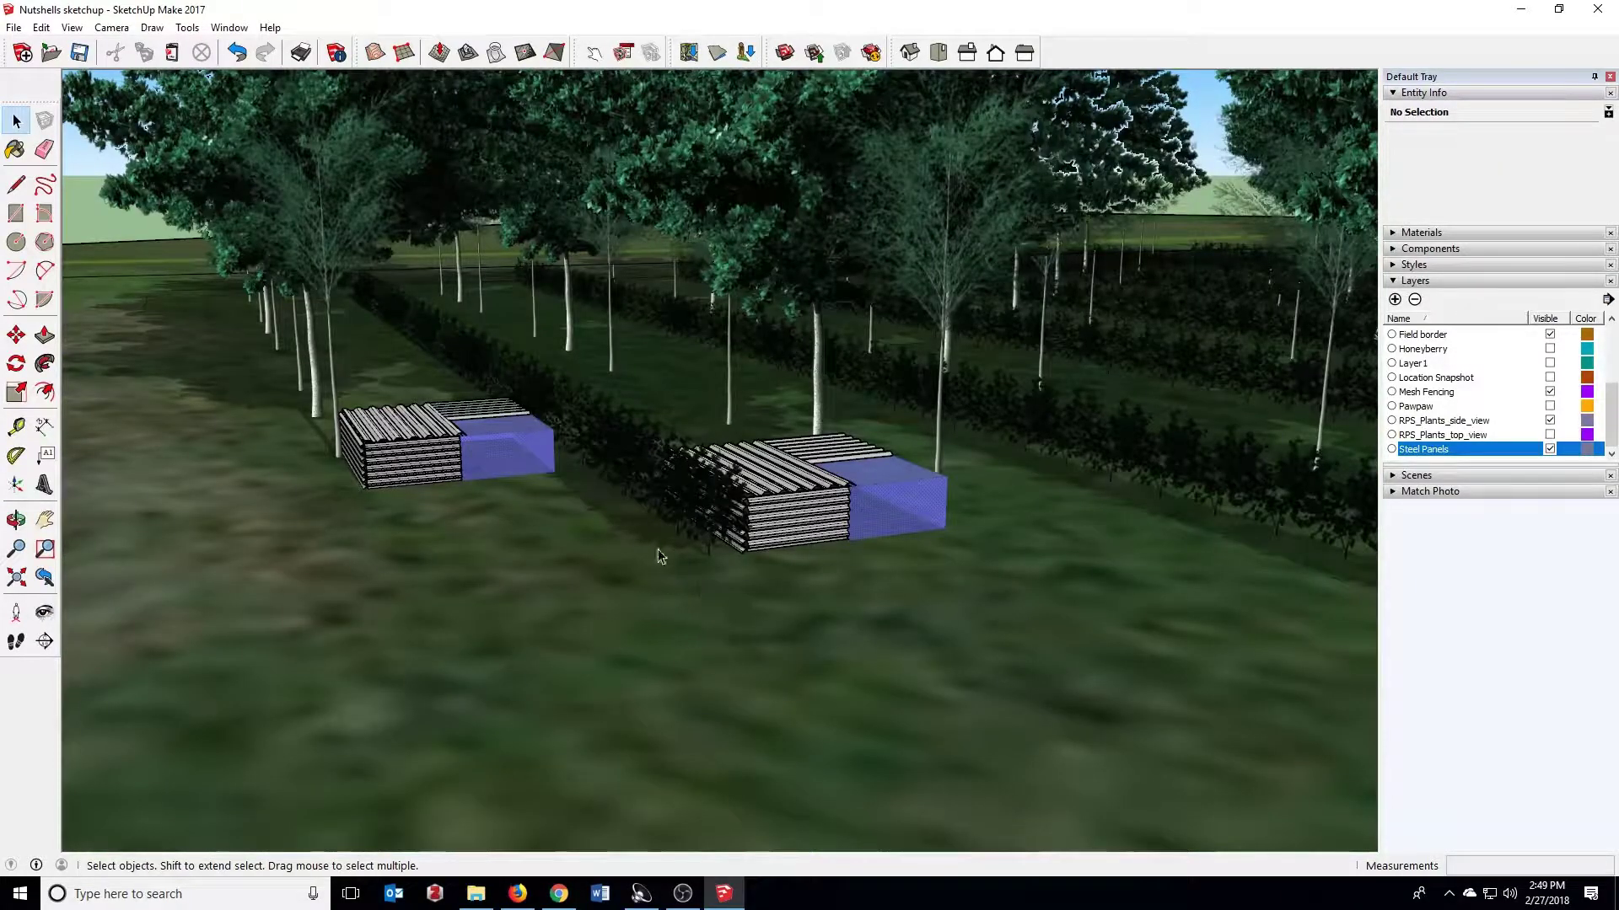
middle_drag(660, 557, 667, 600)
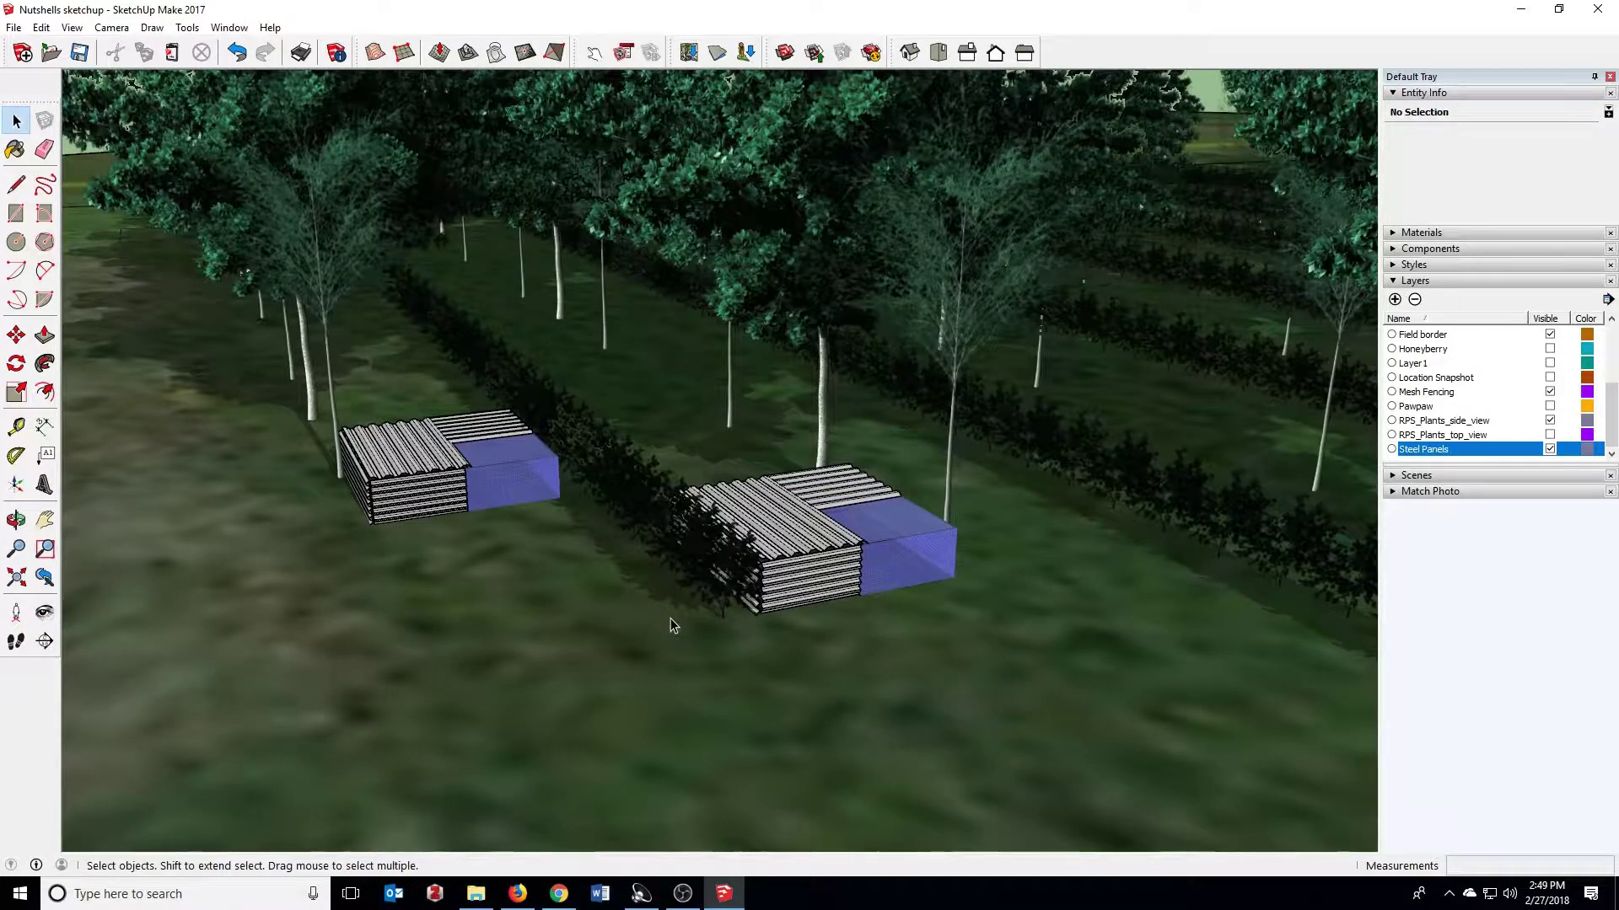
middle_drag(716, 595, 727, 546)
scroll(699, 426, up, 4)
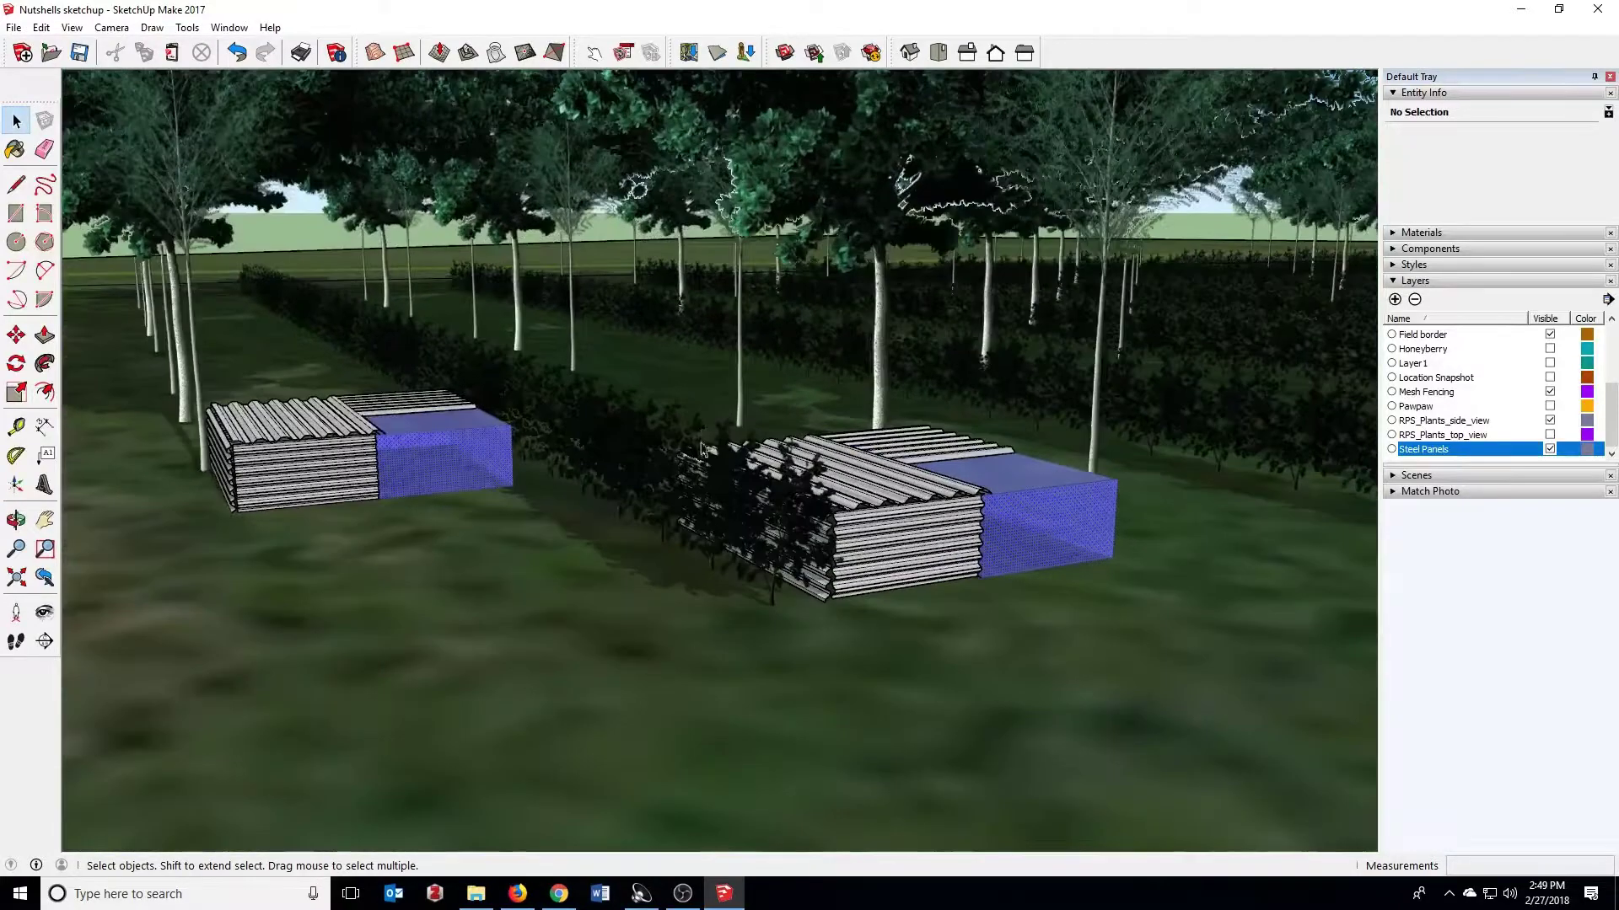
middle_drag(707, 587, 737, 618)
scroll(738, 618, down, 2)
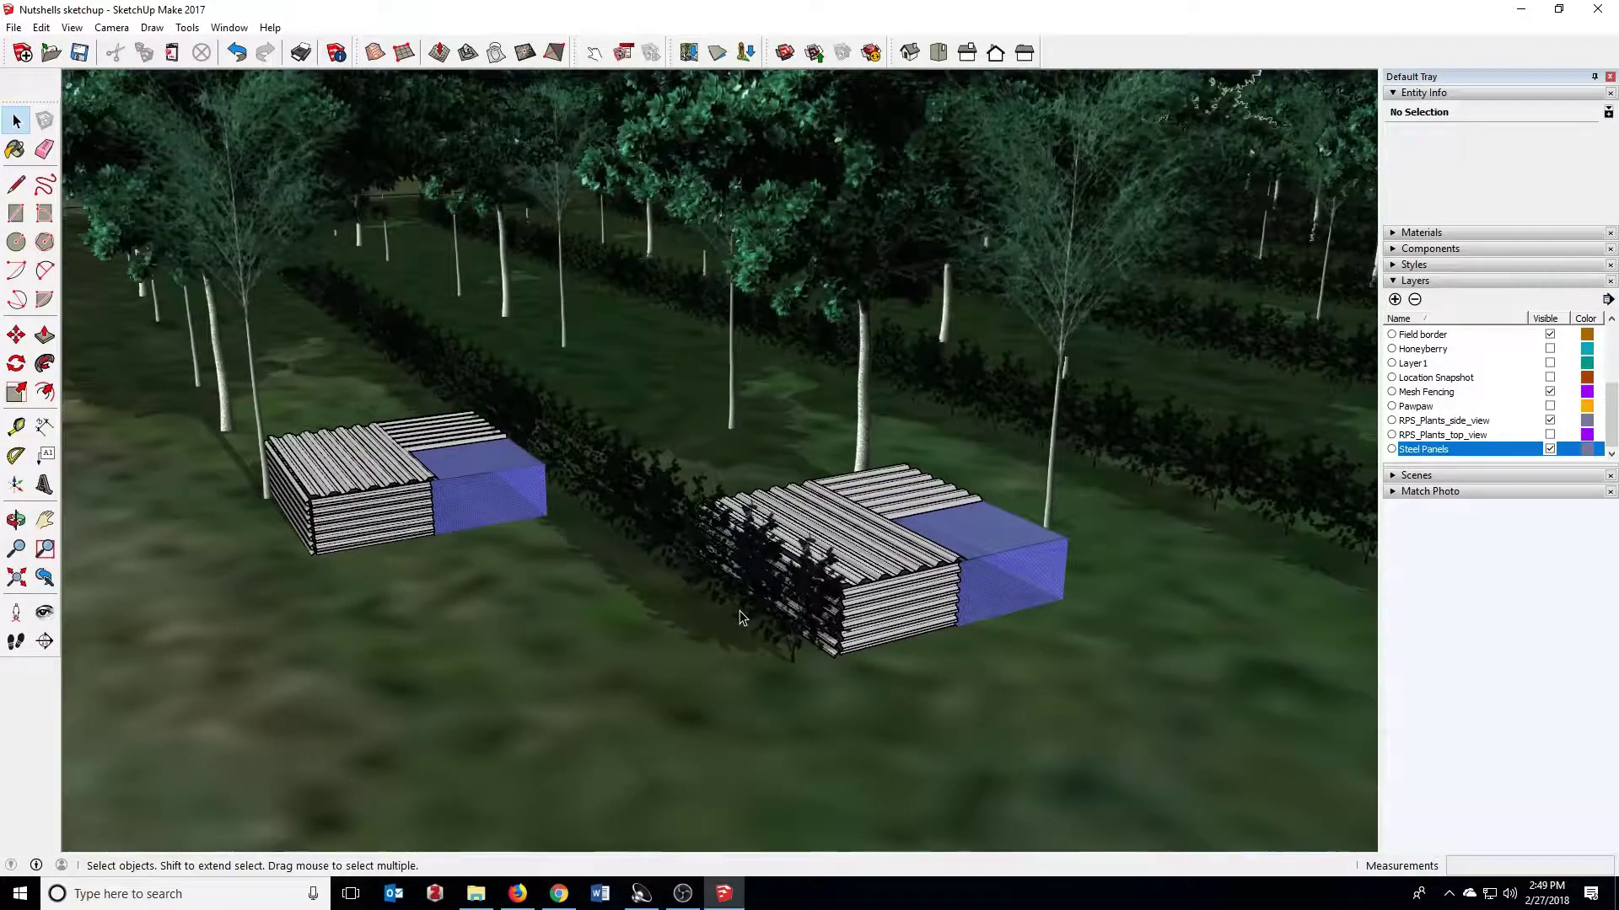
middle_drag(777, 509, 748, 598)
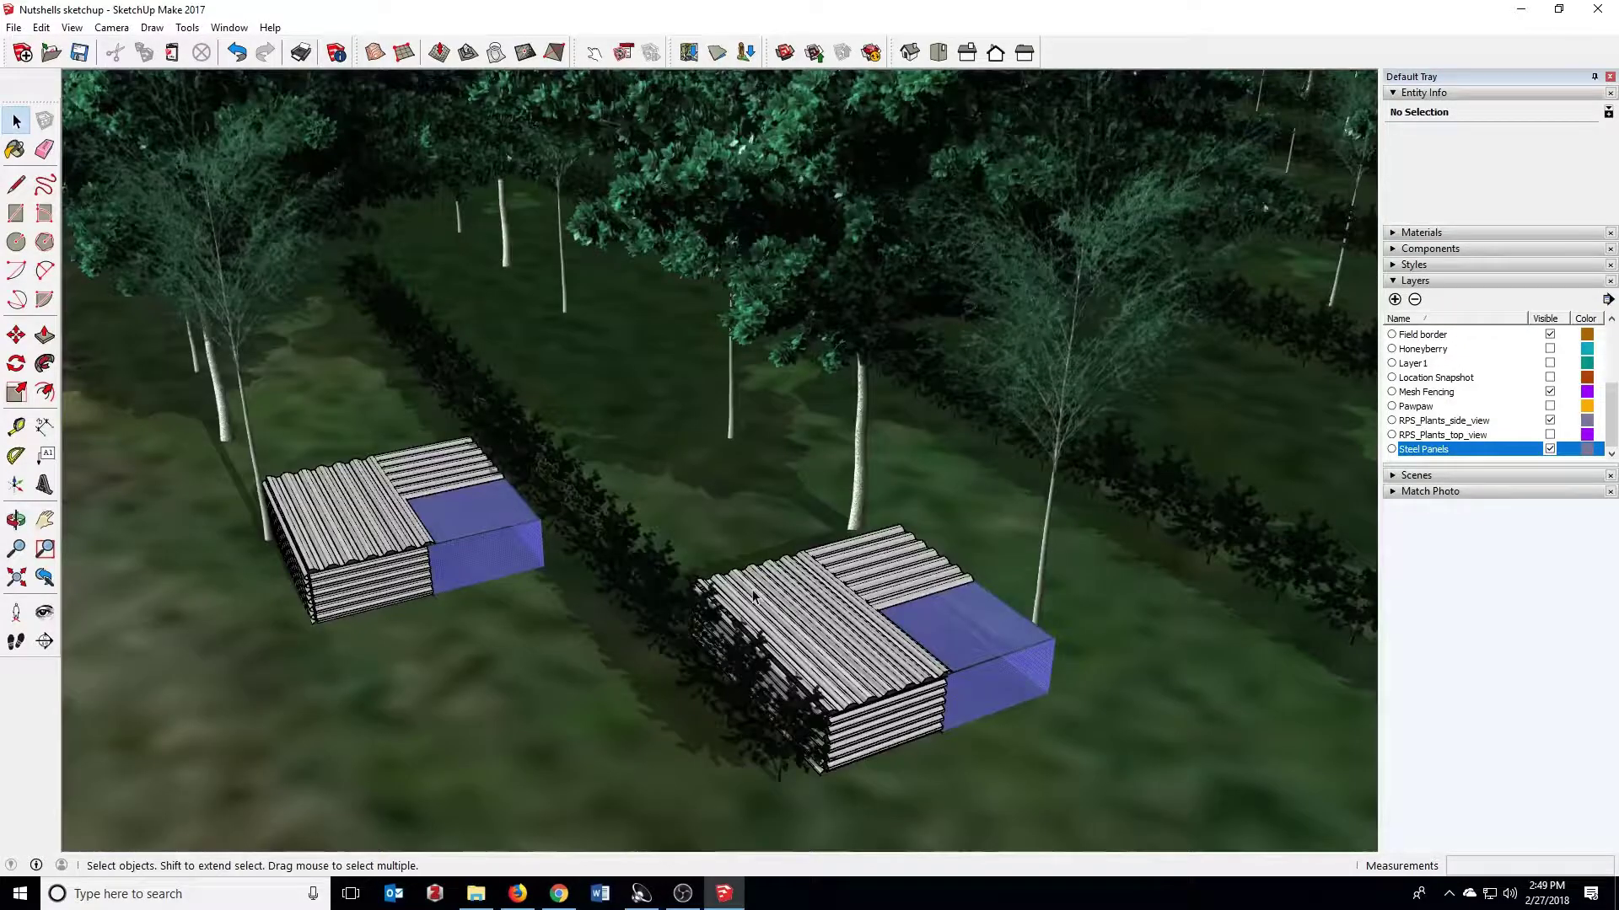